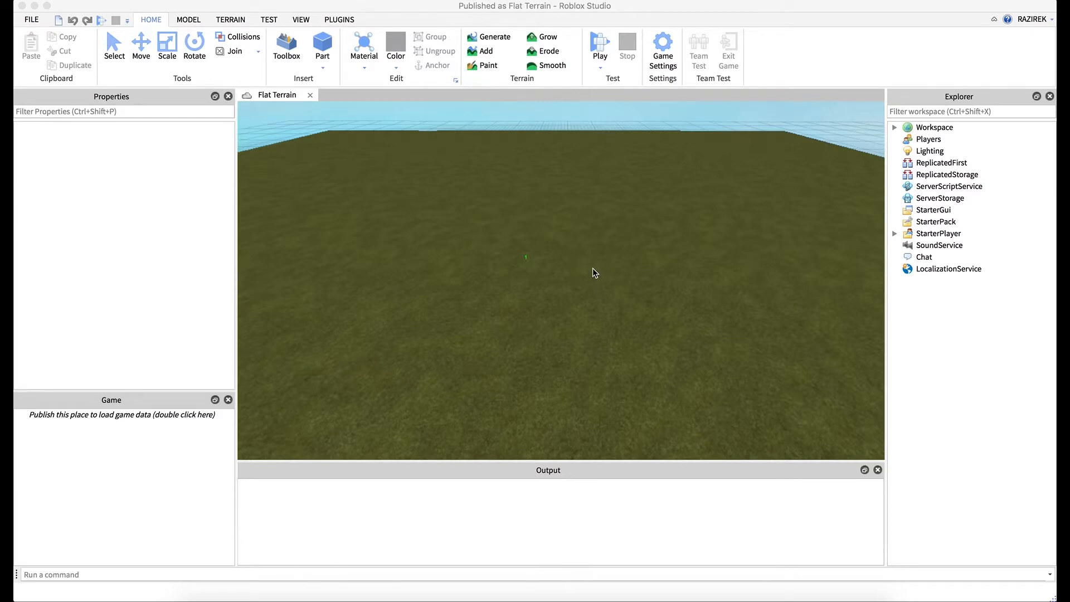
pyautogui.moveTo(593, 268); pyautogui.dragTo(593, 269, button='right')
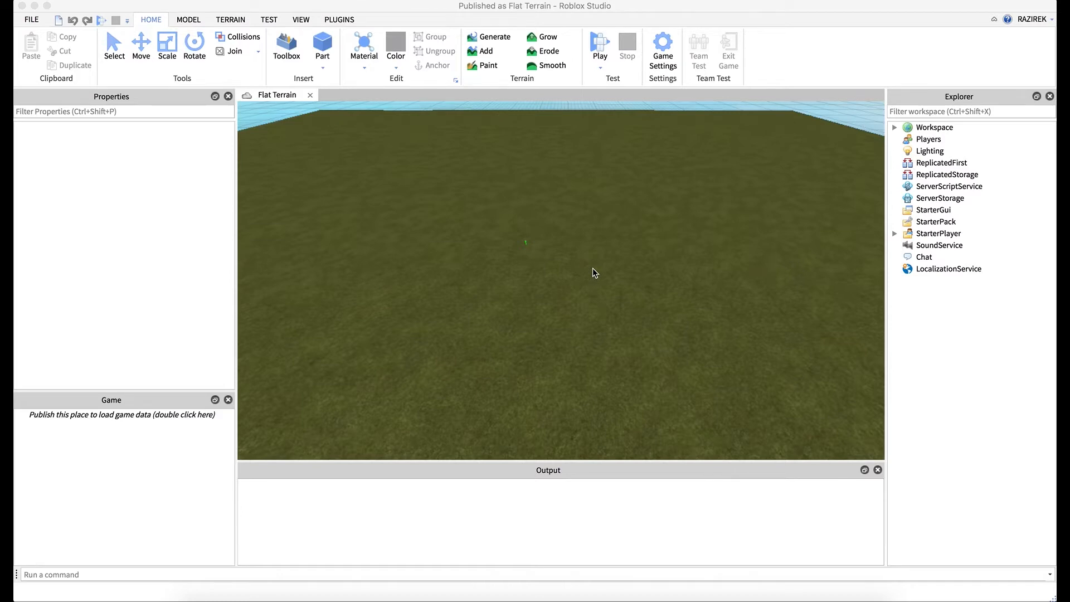
pyautogui.click(594, 272)
pyautogui.click(585, 269)
pyautogui.moveTo(585, 269); pyautogui.dragTo(592, 277, button='right')
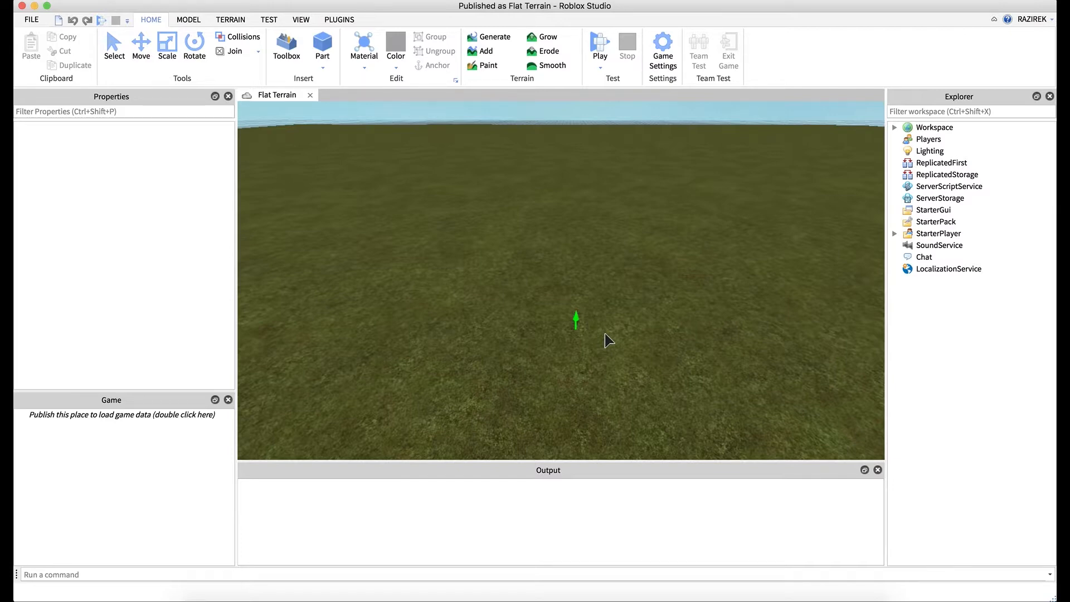
pyautogui.moveTo(613, 315); pyautogui.dragTo(612, 314, button='right')
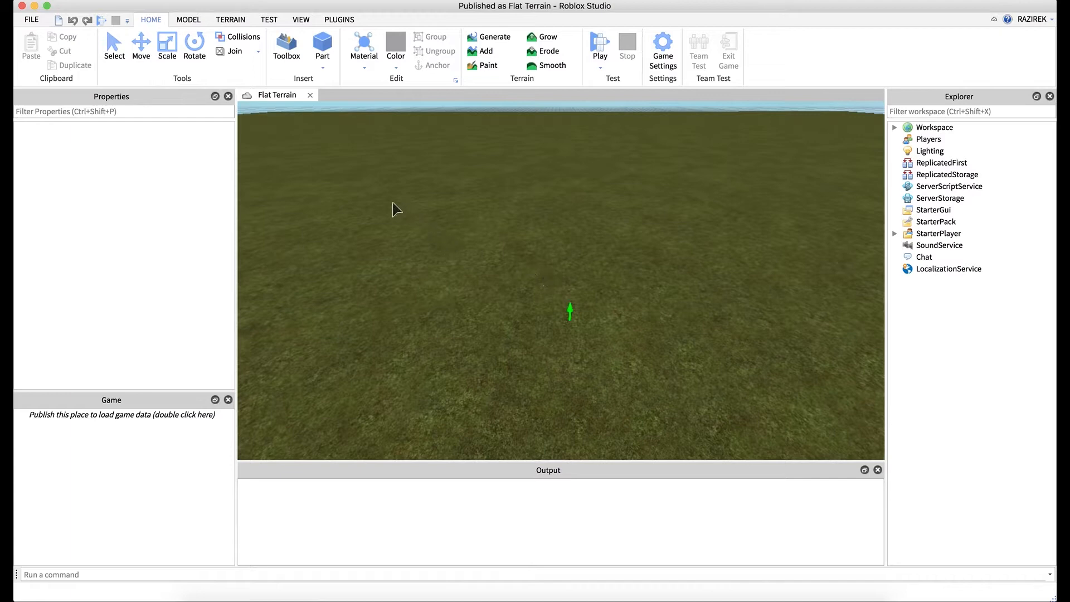
# Step: Insert a block part onto the flat terrain
pyautogui.click(190, 23)
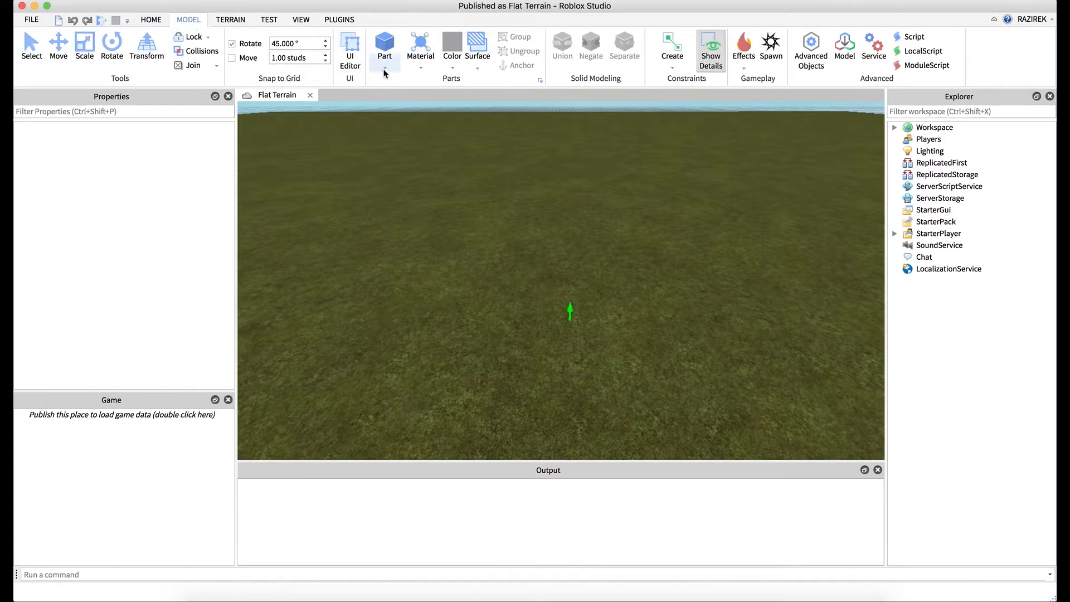
pyautogui.click(384, 68)
pyautogui.click(384, 69)
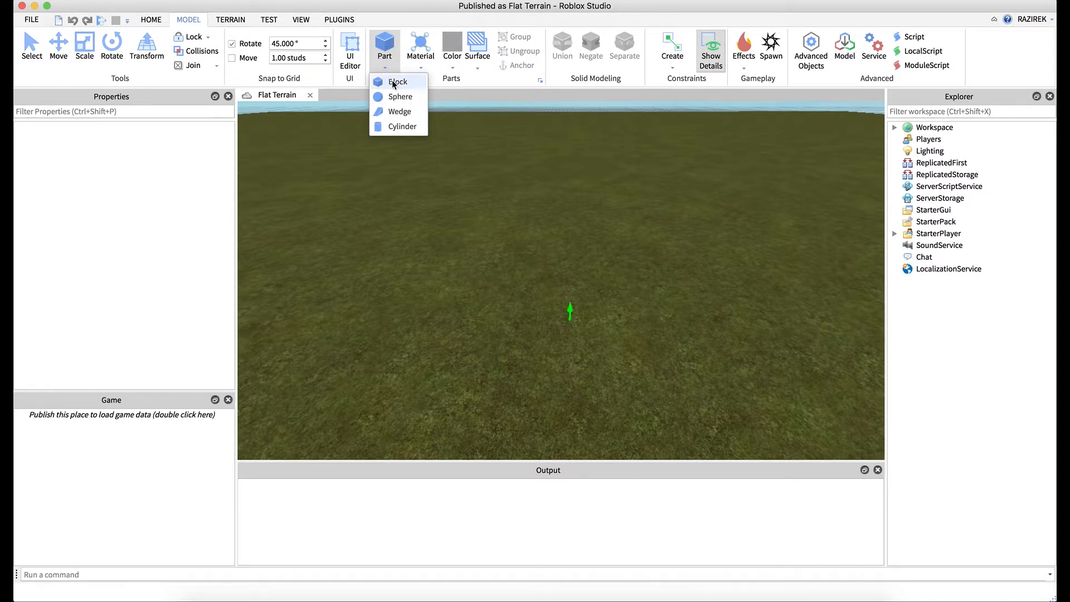
pyautogui.click(393, 85)
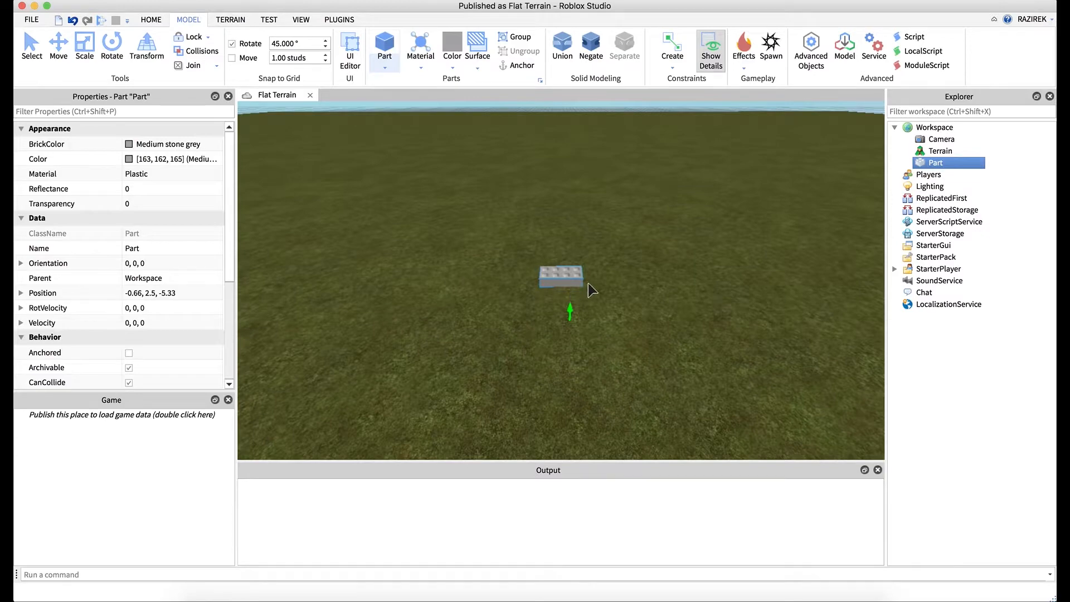
pyautogui.scroll(5, 589, 286)
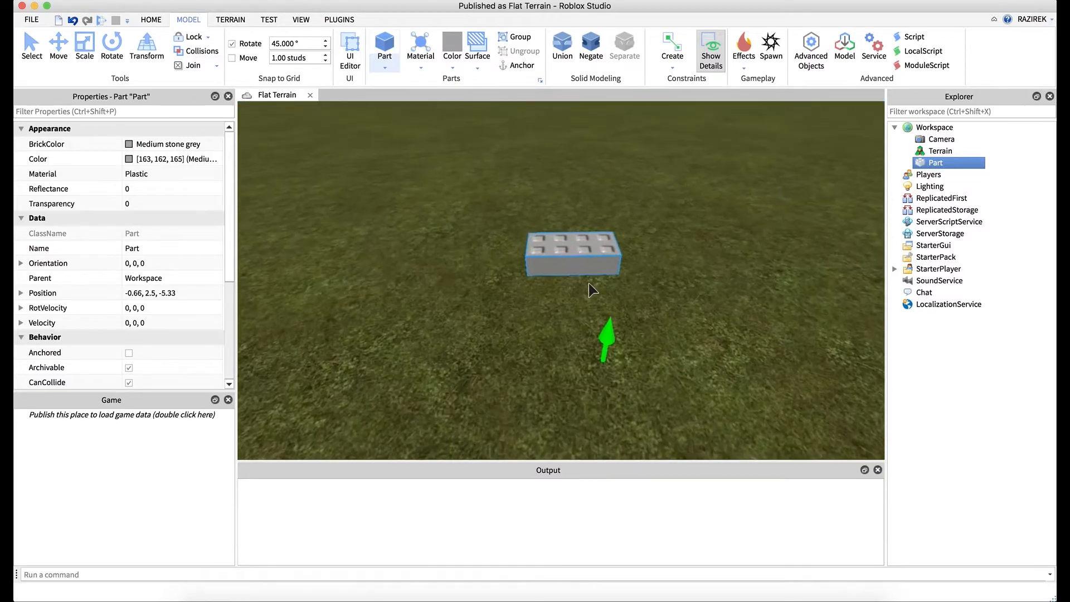
pyautogui.moveTo(589, 283); pyautogui.dragTo(587, 282, button='right')
pyautogui.press('a')
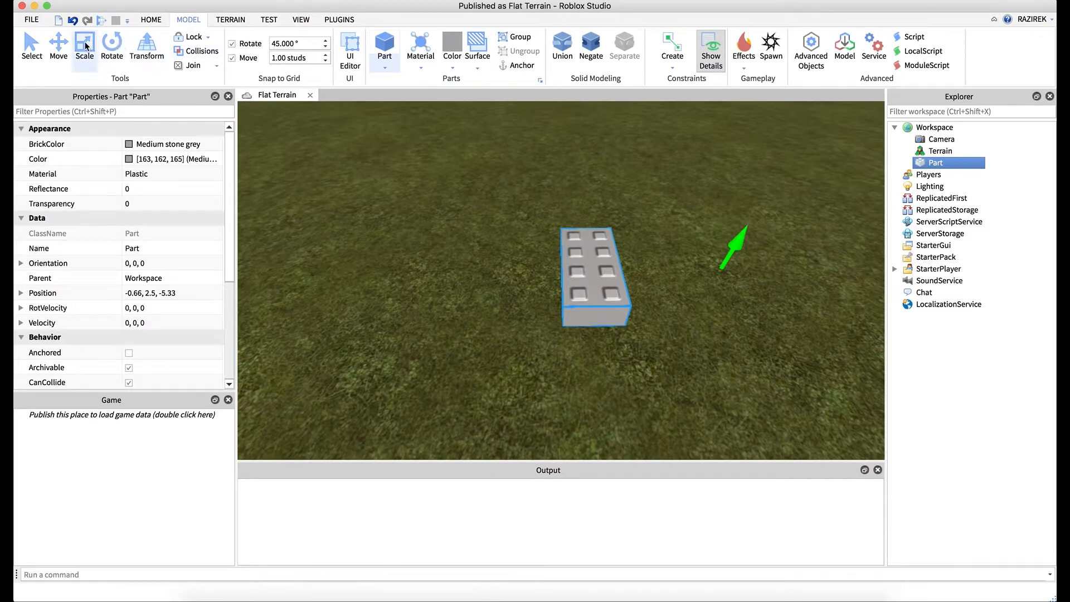
# Step: Close the Game window below the properties list to make room for all of the part's properties
pyautogui.scroll(-2, 190, 290)
pyautogui.scroll(-1, 191, 289)
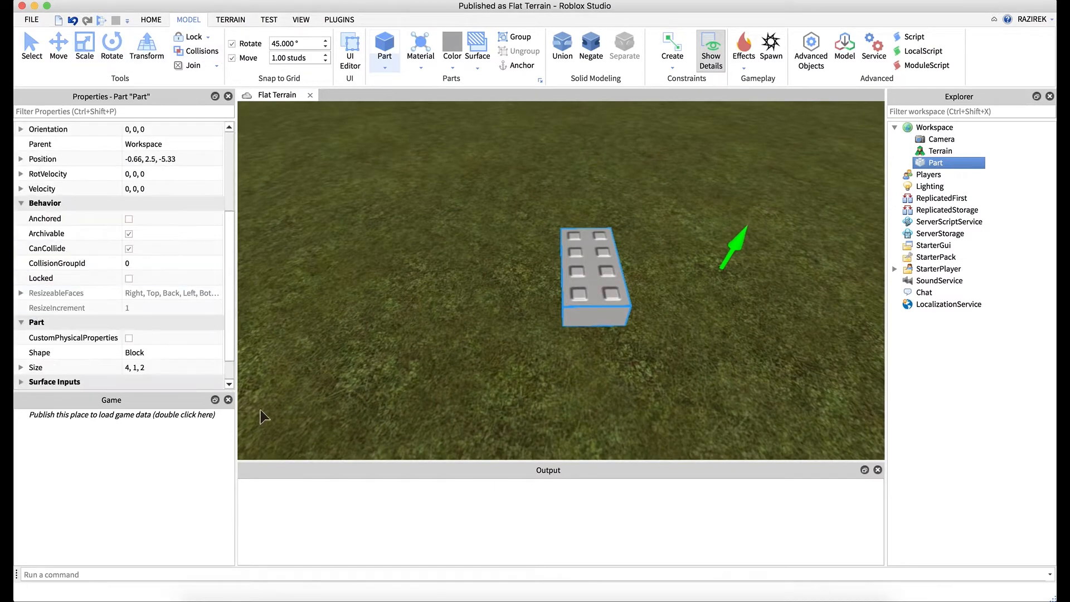
pyautogui.click(228, 399)
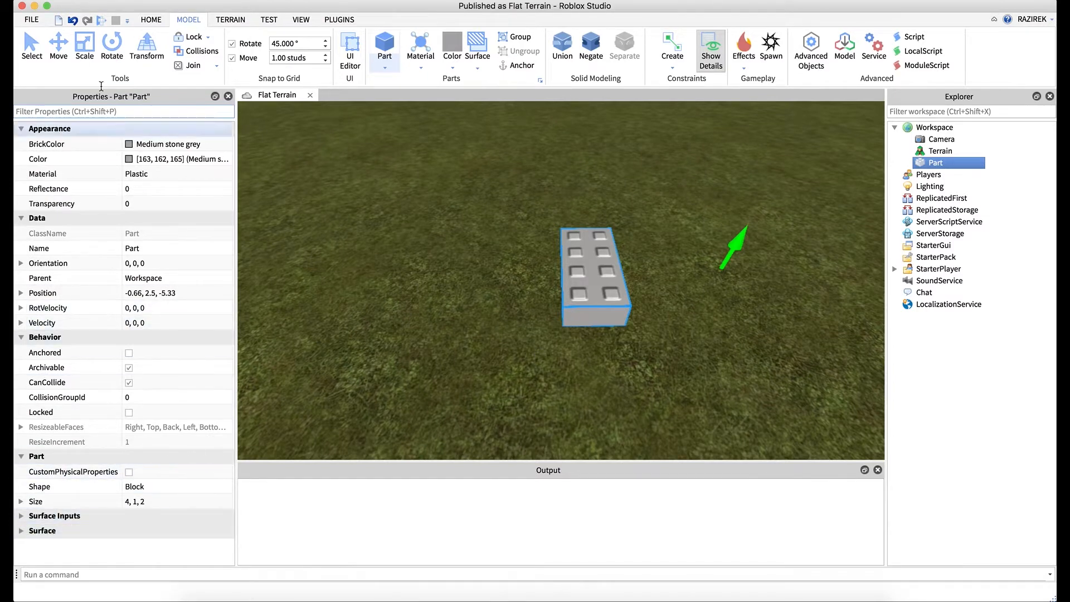
pyautogui.click(300, 21)
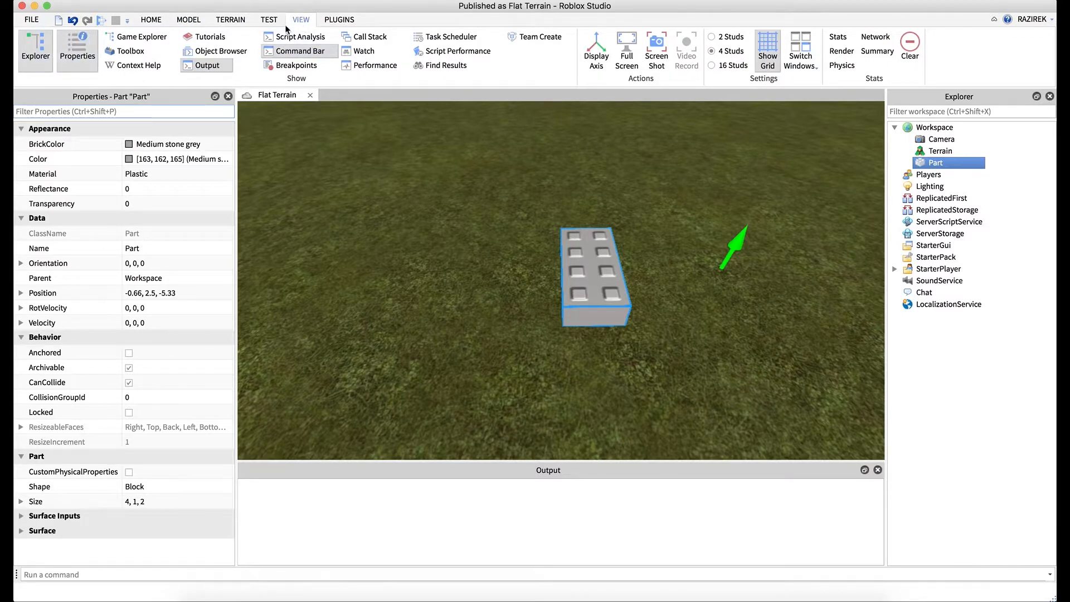
pyautogui.click(189, 19)
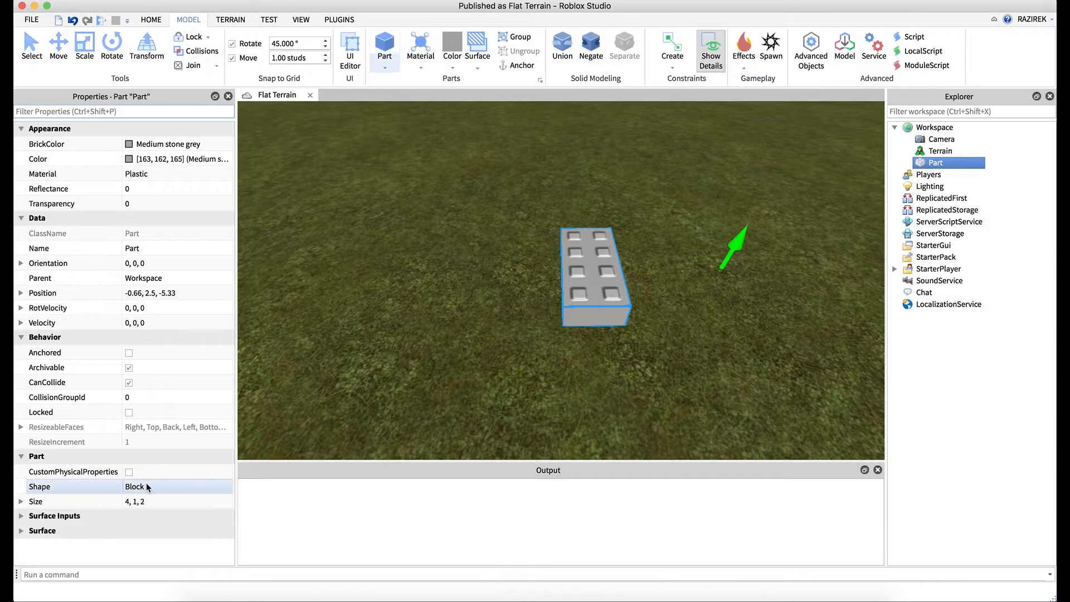
# Step: Set the part's BottomSurface and TopSurface to Smooth
pyautogui.click(21, 532)
pyautogui.scroll(-3, 84, 512)
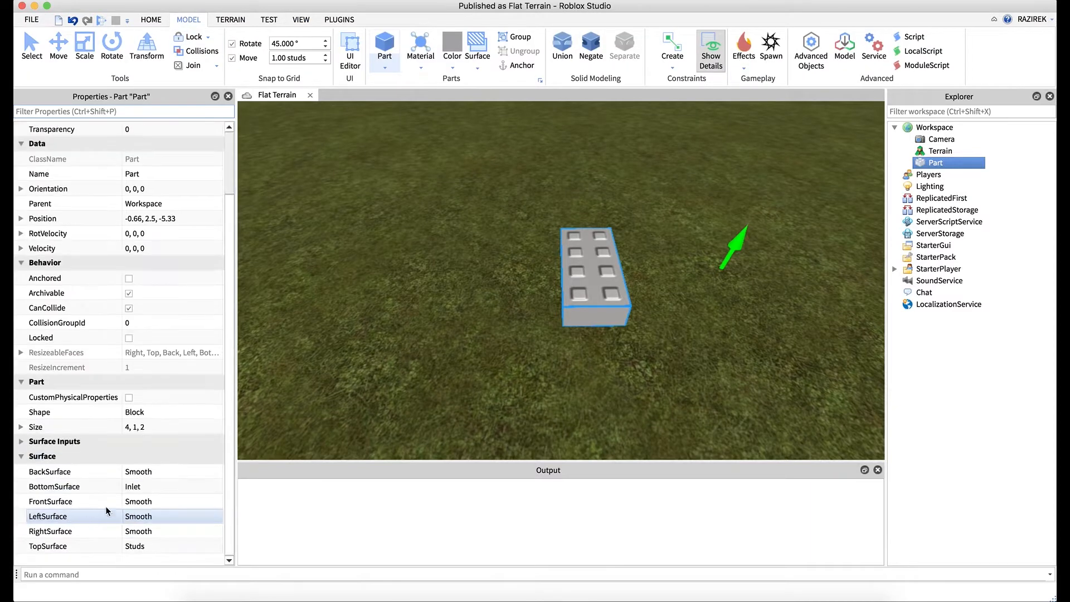
pyautogui.click(148, 490)
pyautogui.click(155, 542)
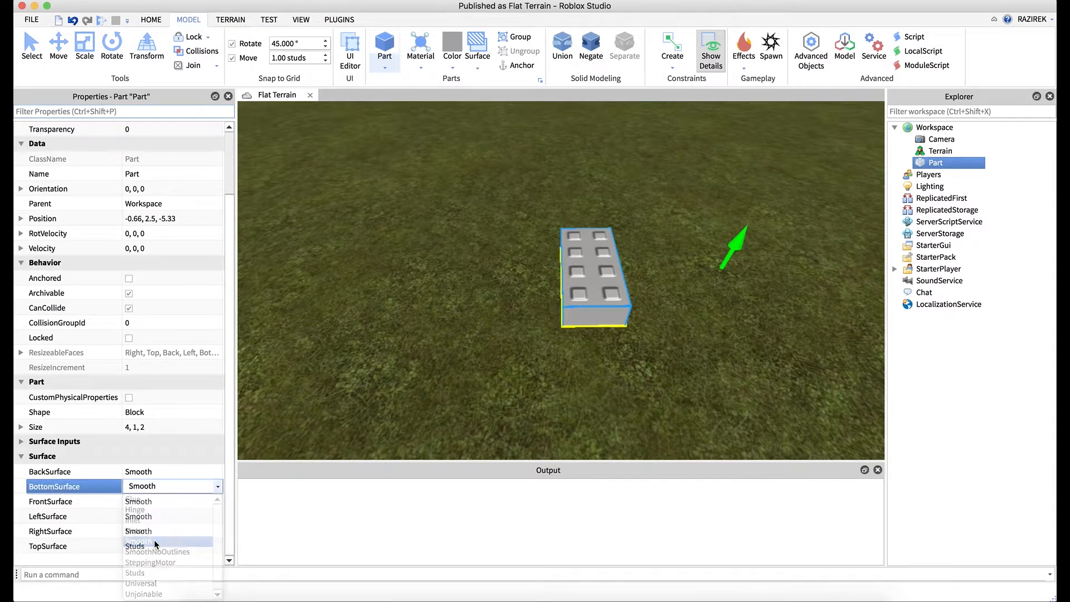
pyautogui.click(156, 544)
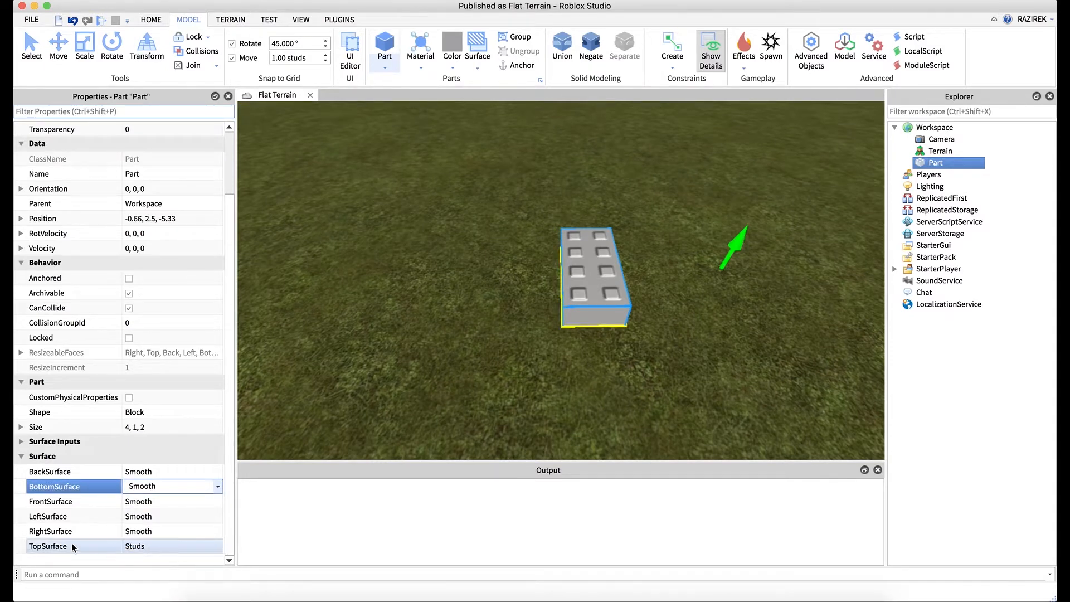
pyautogui.click(159, 552)
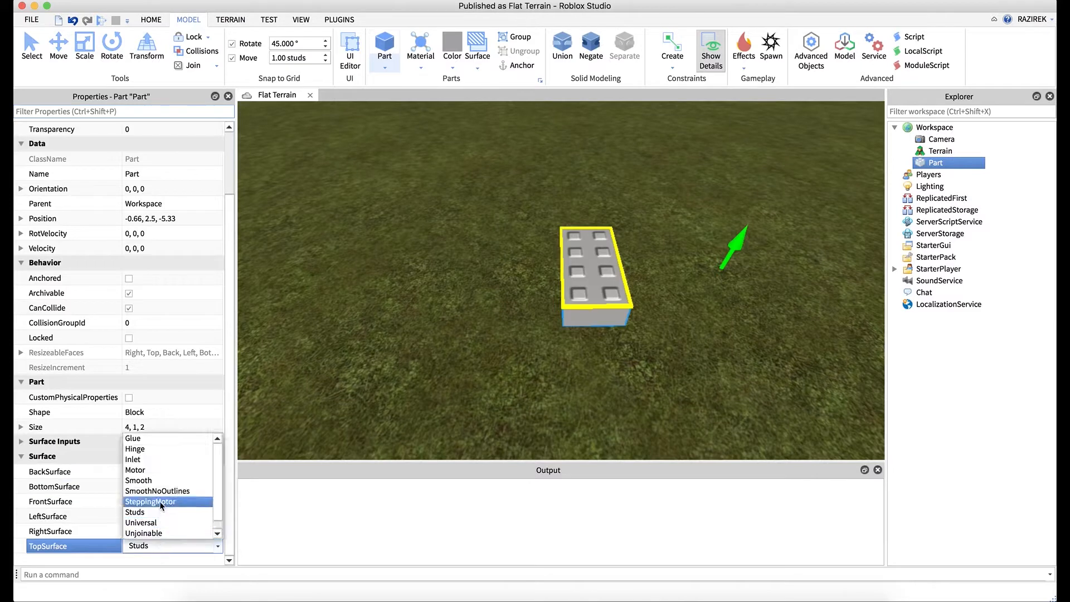
pyautogui.click(159, 480)
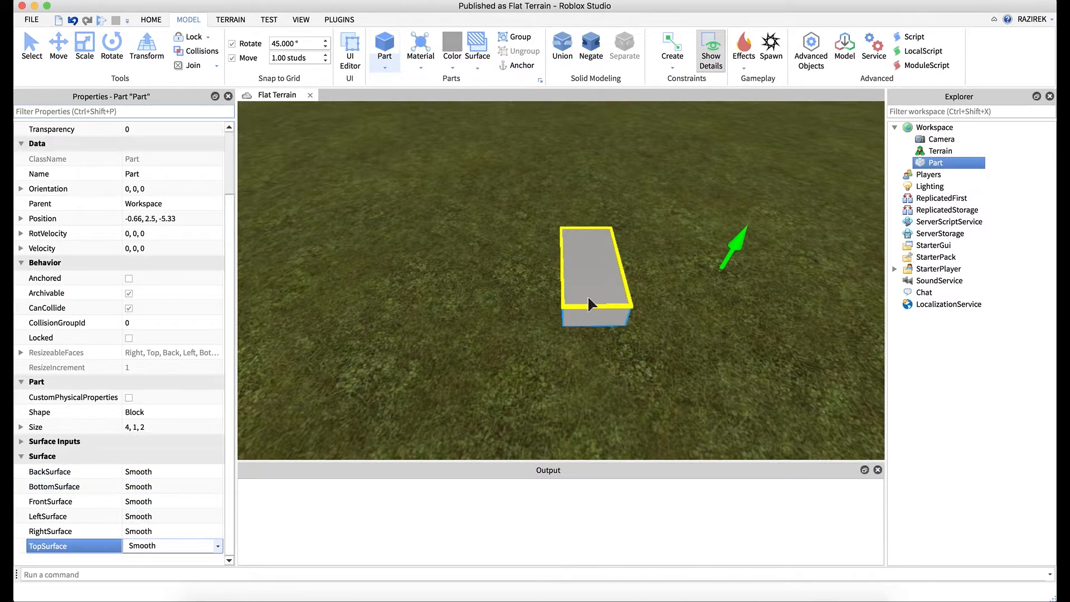
# Step: Set the part's material to Granite
pyautogui.scroll(1, 125, 225)
pyautogui.scroll(1, 125, 226)
pyautogui.click(161, 173)
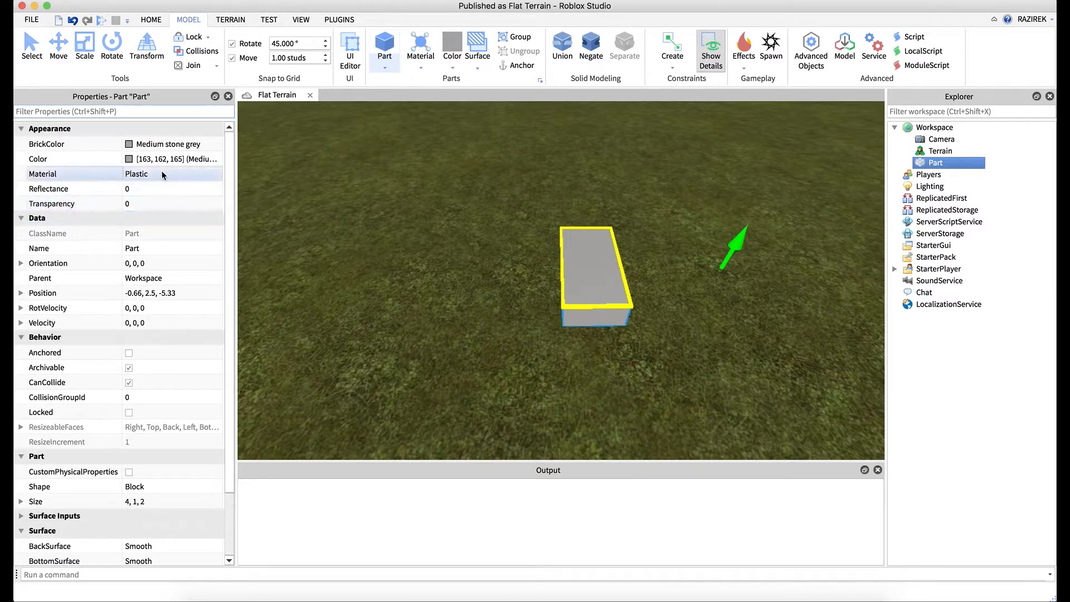
pyautogui.click(162, 173)
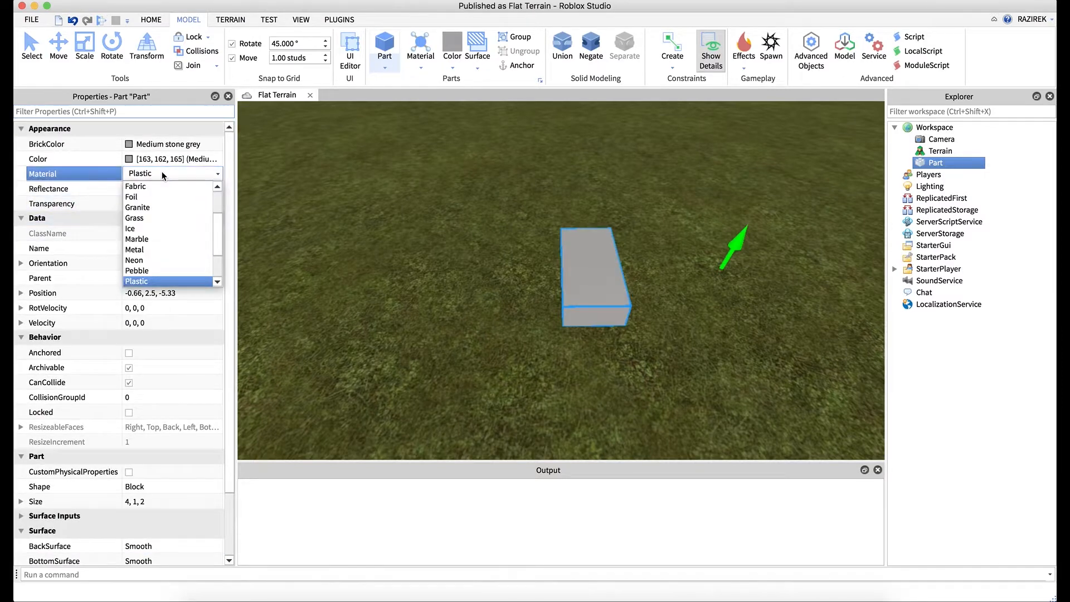
pyautogui.click(168, 208)
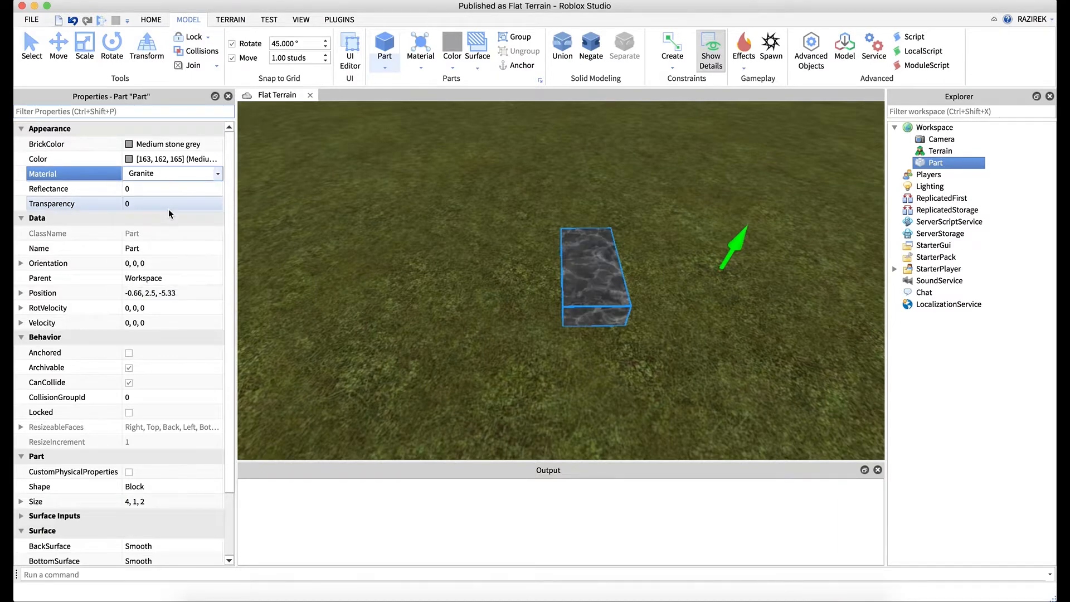
# Step: Set the part's material to Concrete after browsing the available materials
pyautogui.click(167, 177)
pyautogui.scroll(3, 167, 234)
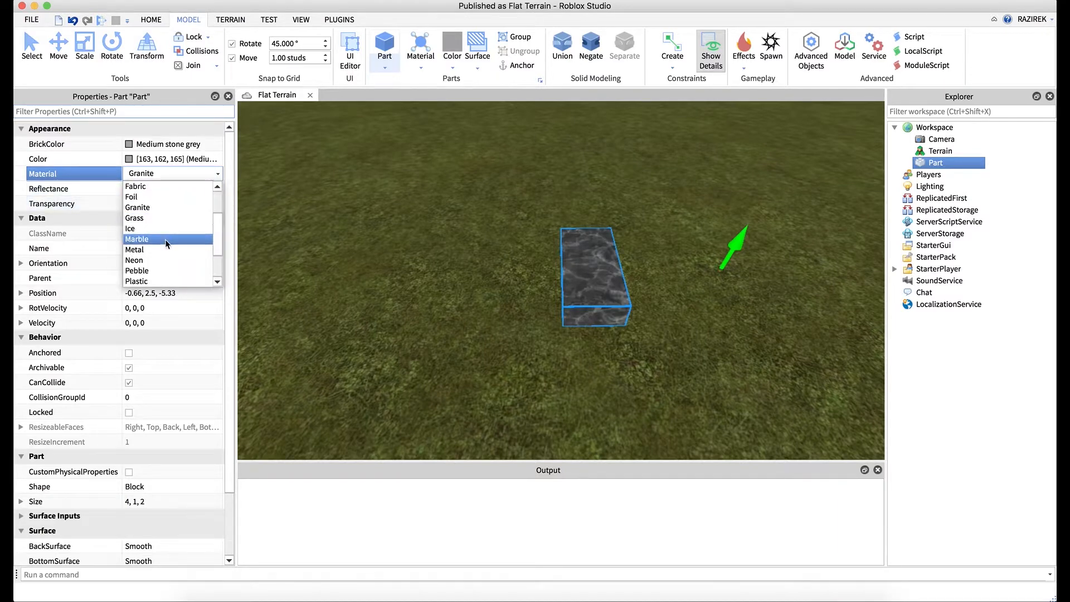
pyautogui.scroll(1, 166, 243)
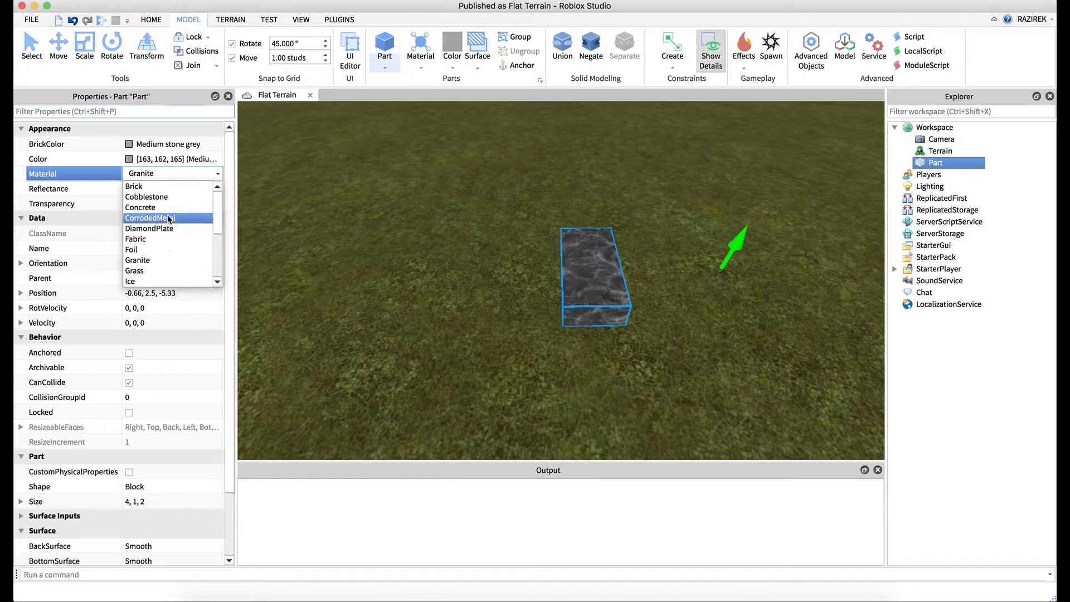
pyautogui.scroll(-4, 175, 214)
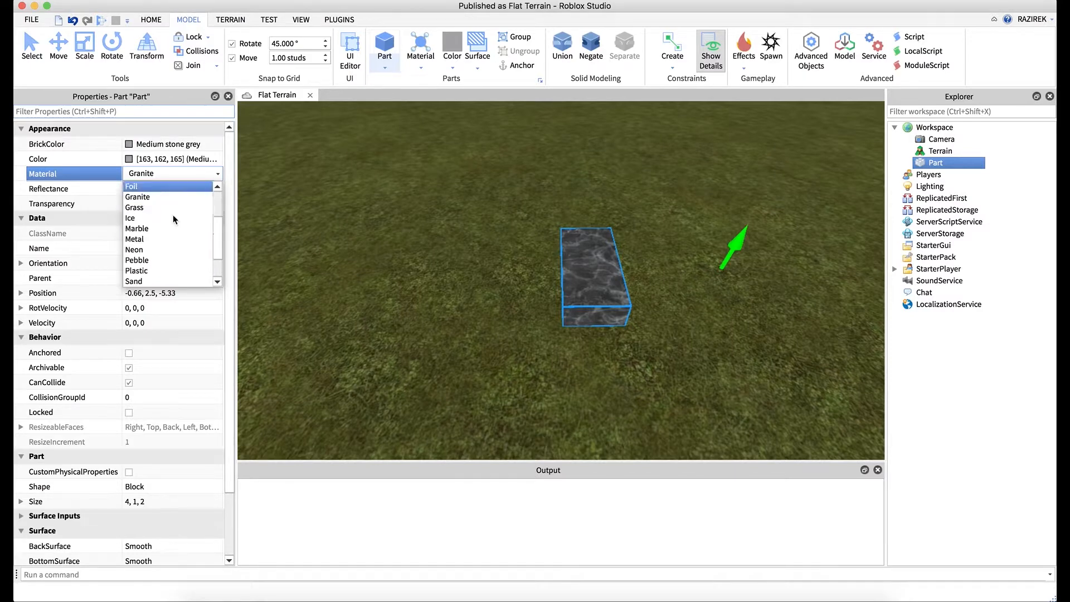
pyautogui.scroll(4, 175, 217)
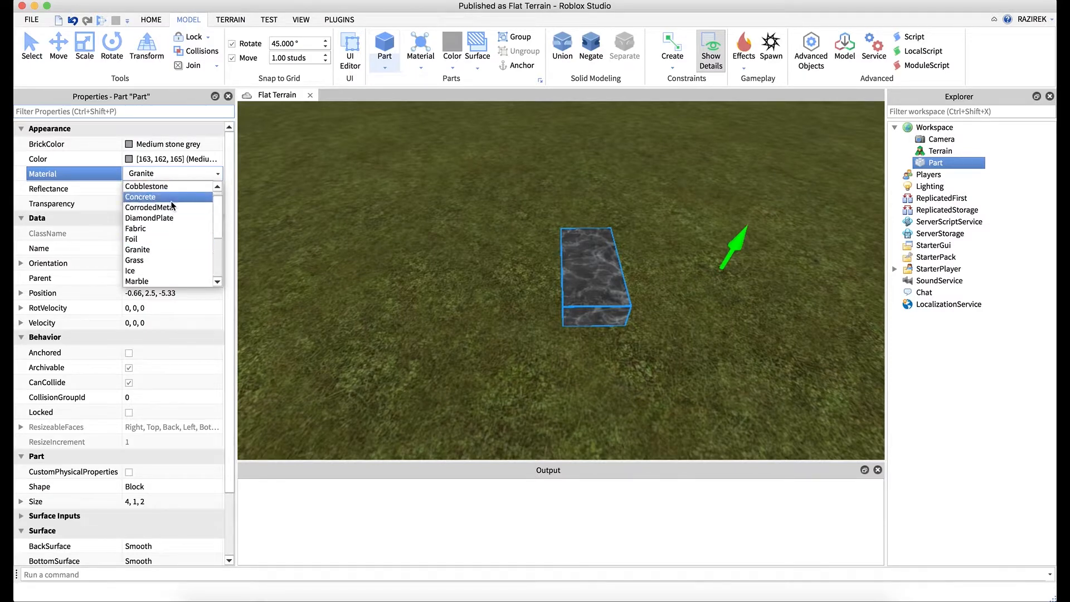
pyautogui.click(173, 199)
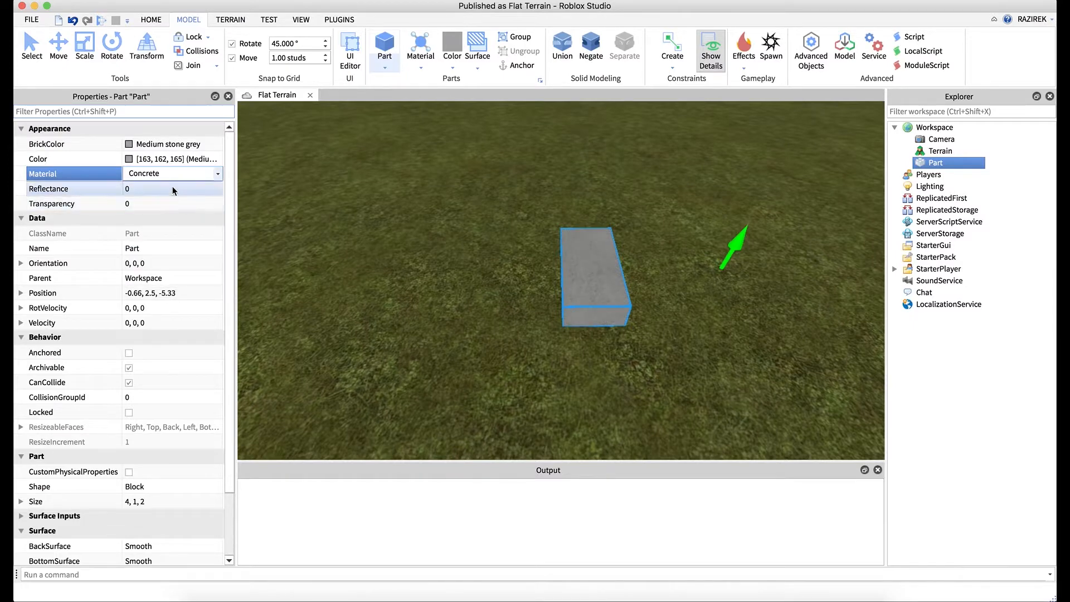
pyautogui.click(174, 175)
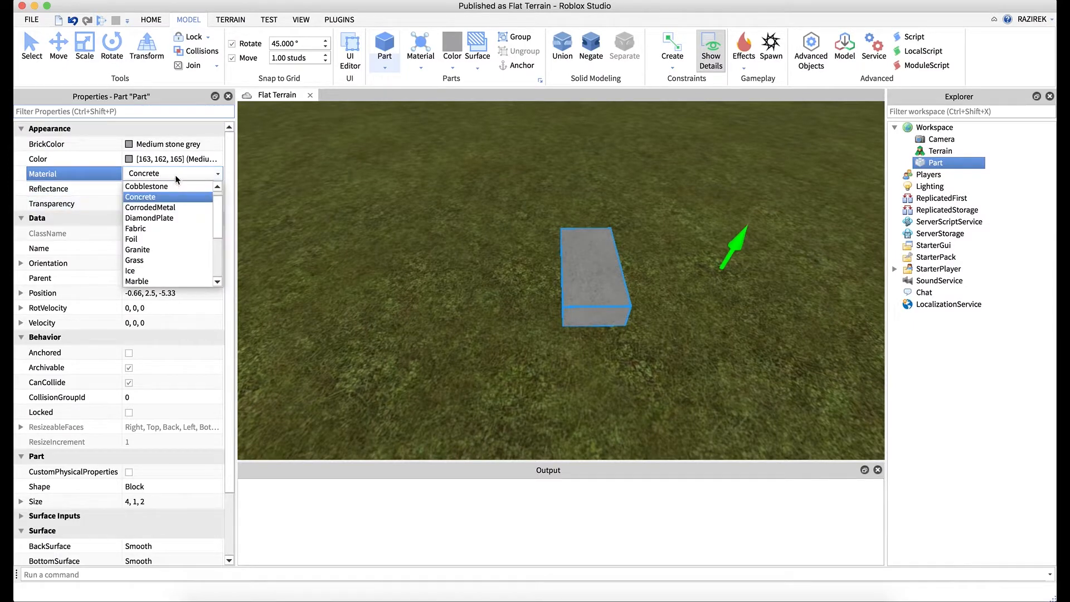
pyautogui.scroll(-1, 179, 206)
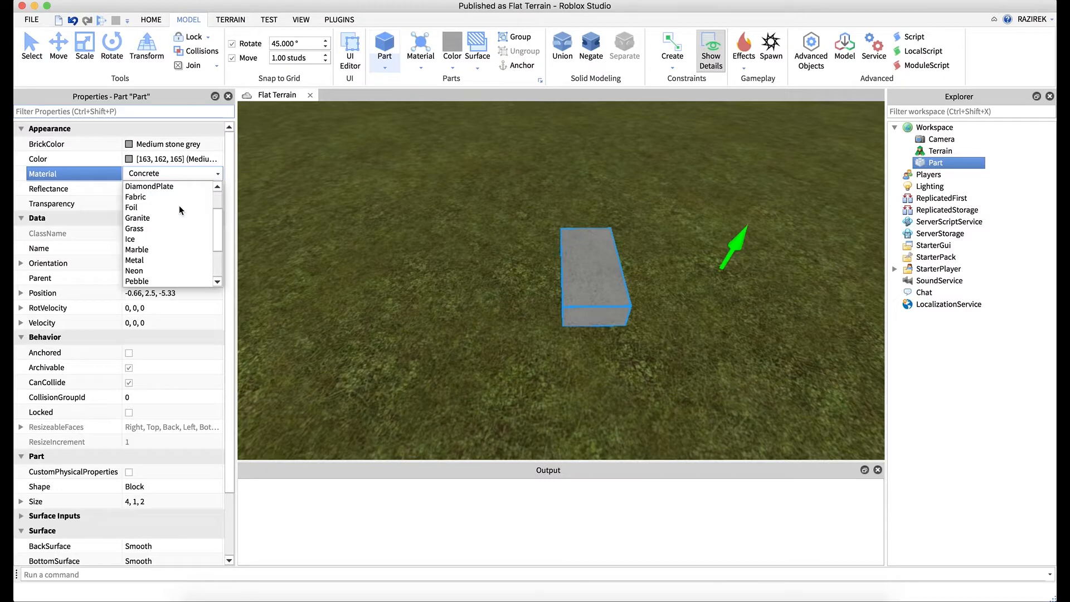
pyautogui.scroll(-2, 178, 230)
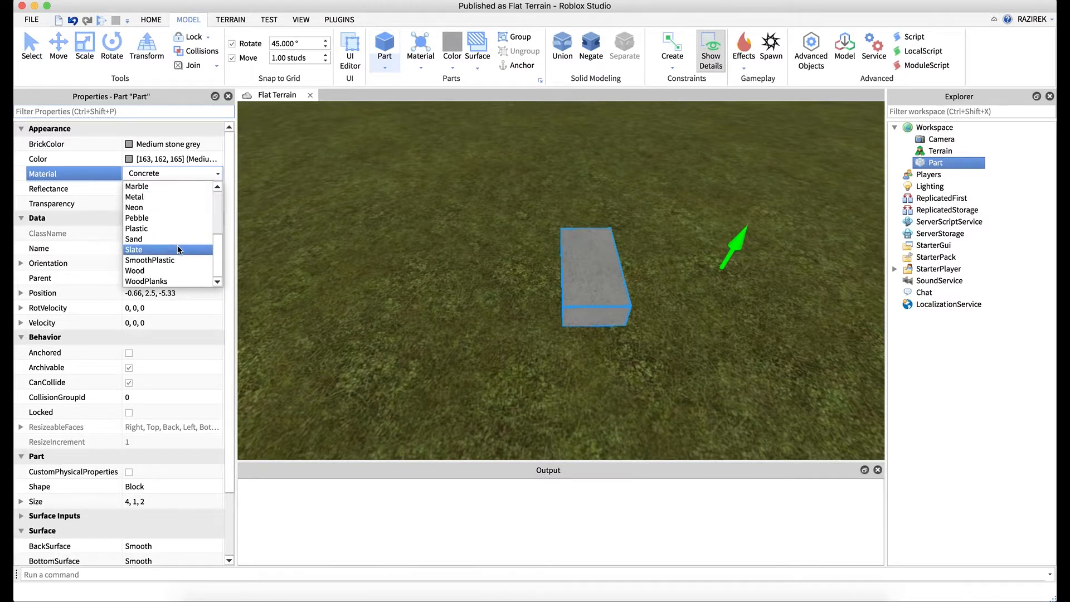
pyautogui.scroll(2, 176, 237)
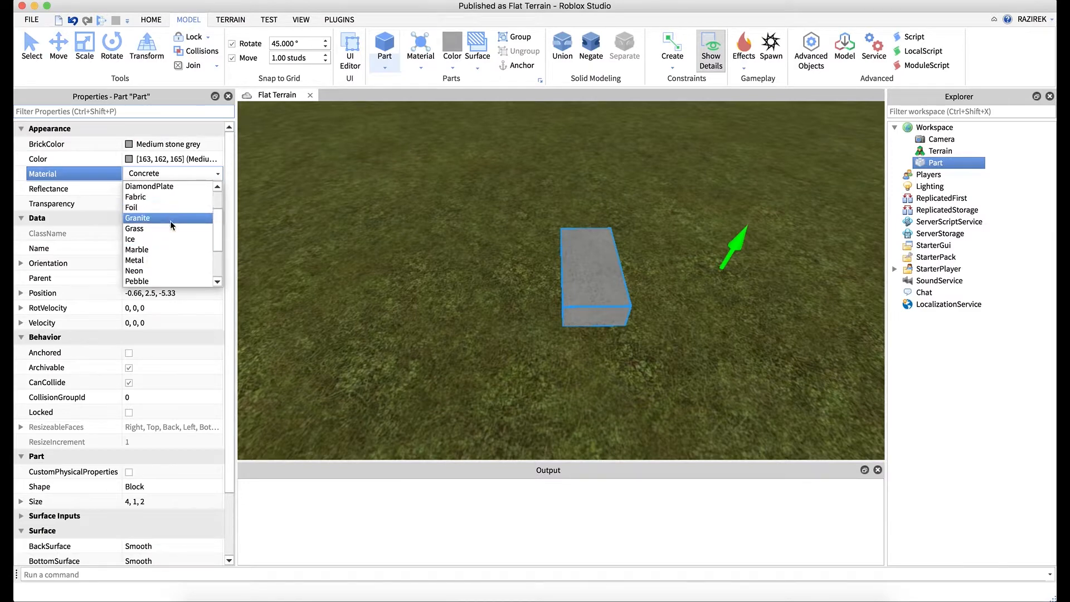
pyautogui.scroll(2, 173, 222)
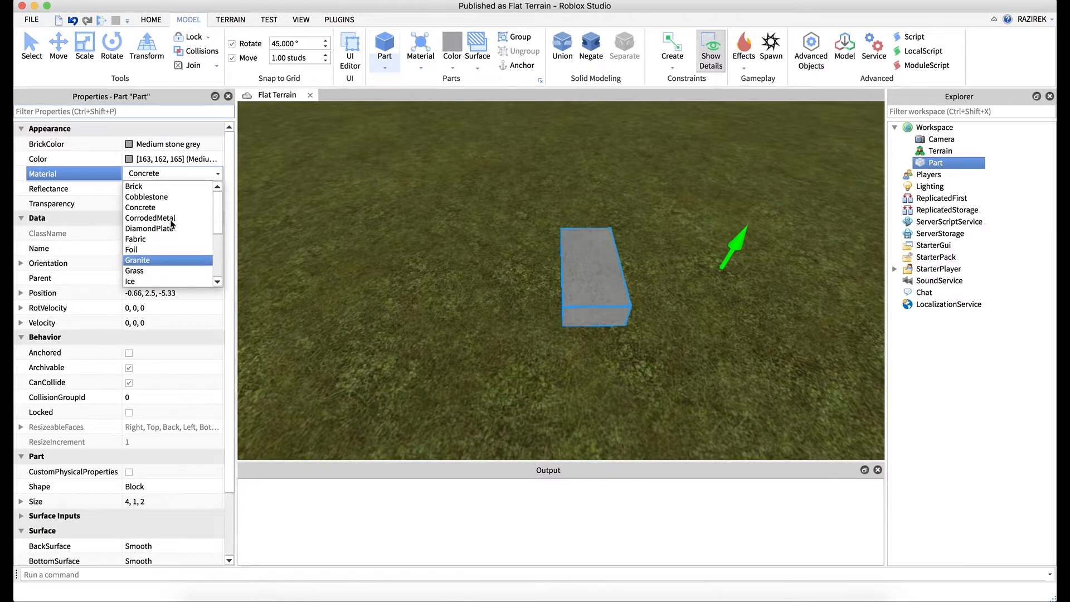
pyautogui.click(141, 207)
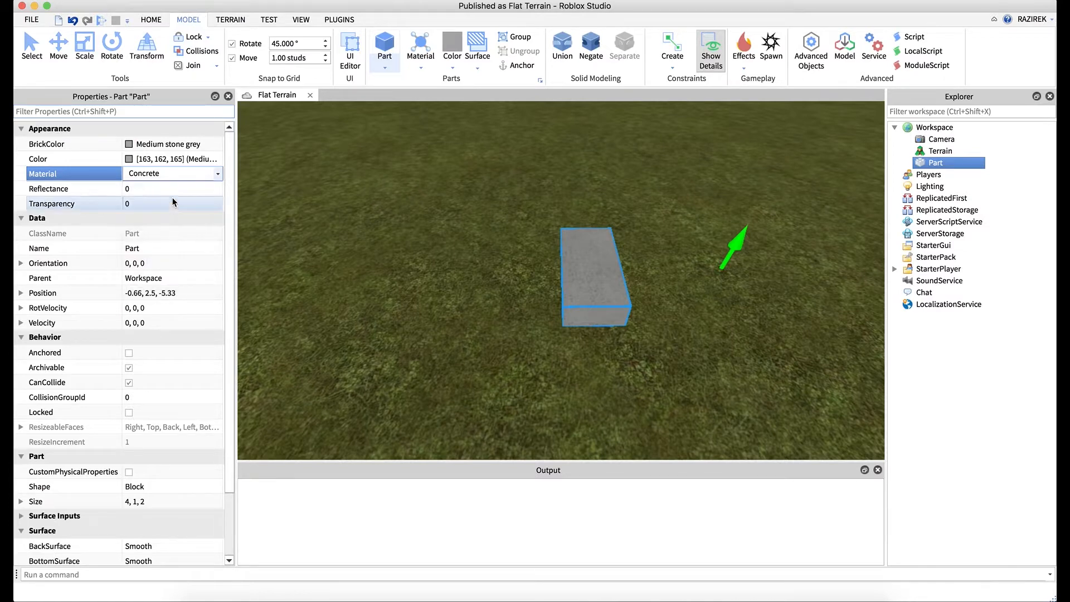
# Step: Set the part's BrickColor to Dark stone grey
pyautogui.click(130, 144)
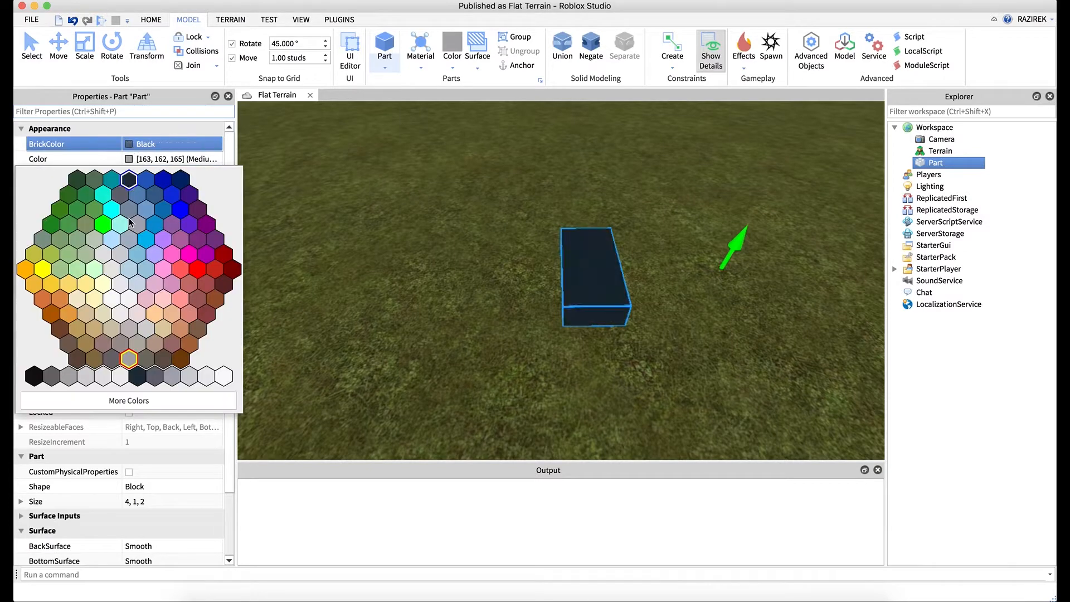
pyautogui.click(51, 378)
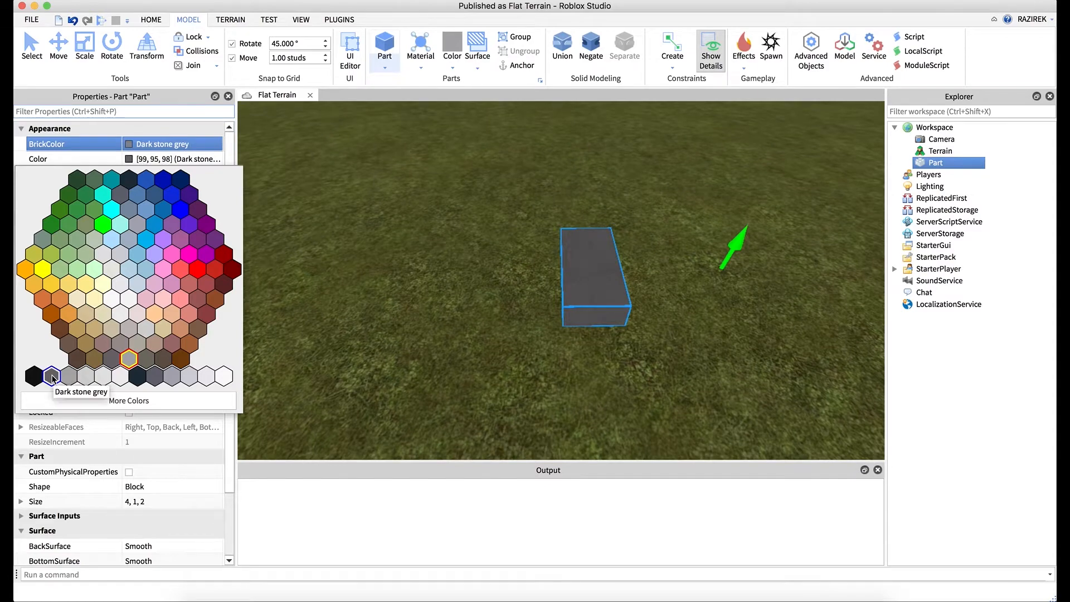
pyautogui.moveTo(608, 265); pyautogui.dragTo(608, 265, button='right')
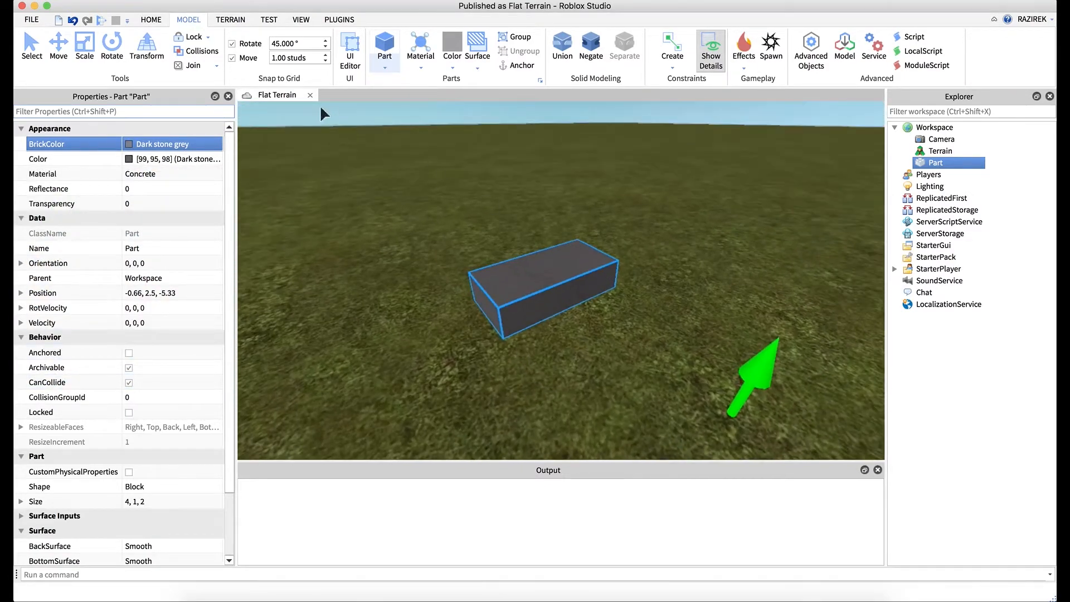
# Step: Set the move snapping increment to 0.2 studs and scale the part's height down to 0.2
pyautogui.click(232, 58)
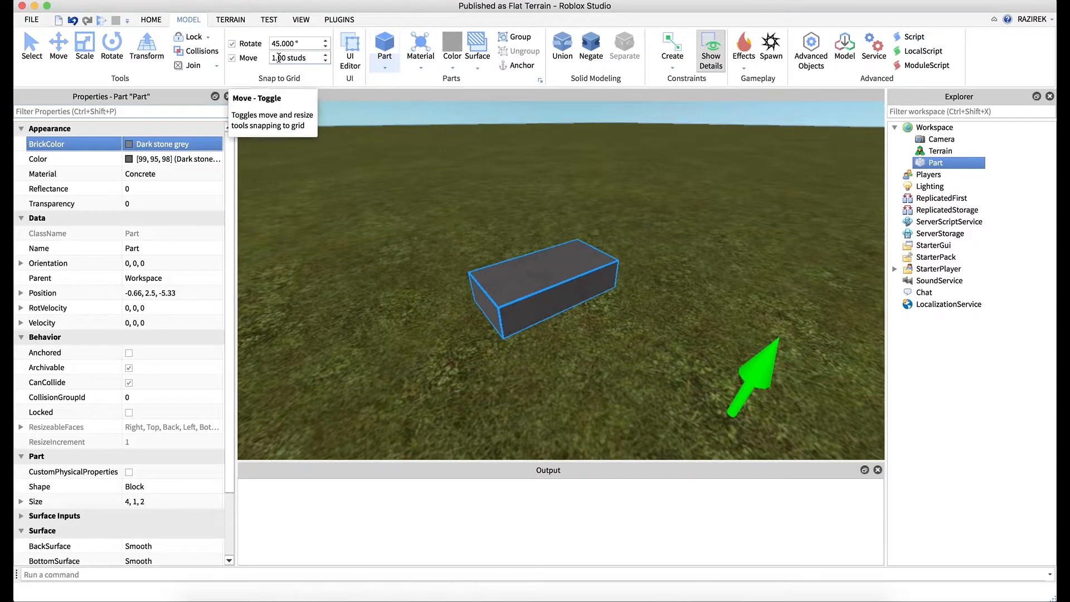
pyautogui.click(280, 58)
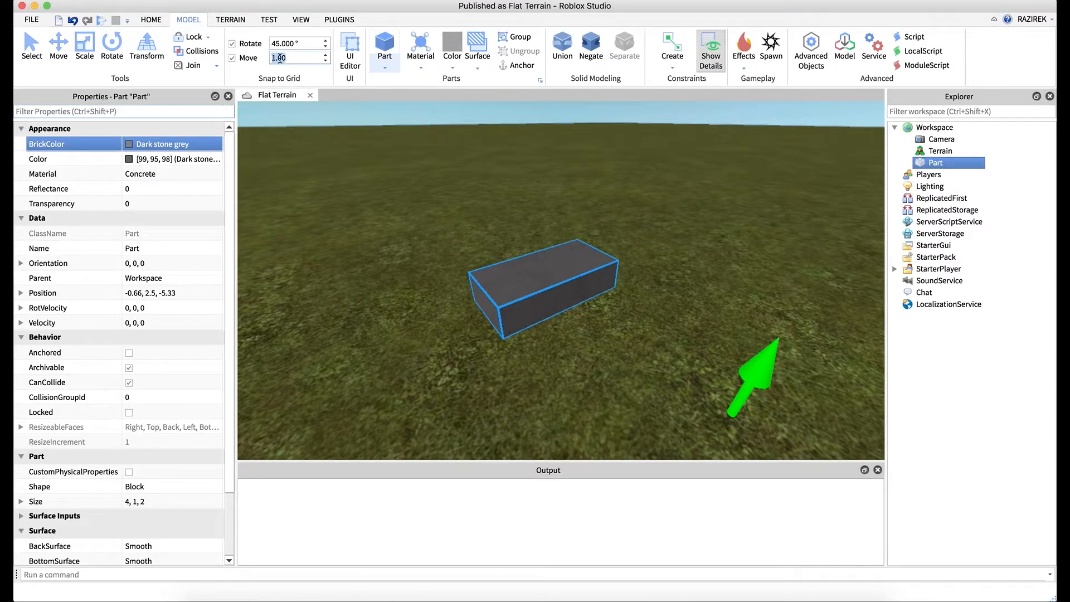
pyautogui.write('.2')
pyautogui.press('Return')
pyautogui.click(231, 58)
pyautogui.click(82, 48)
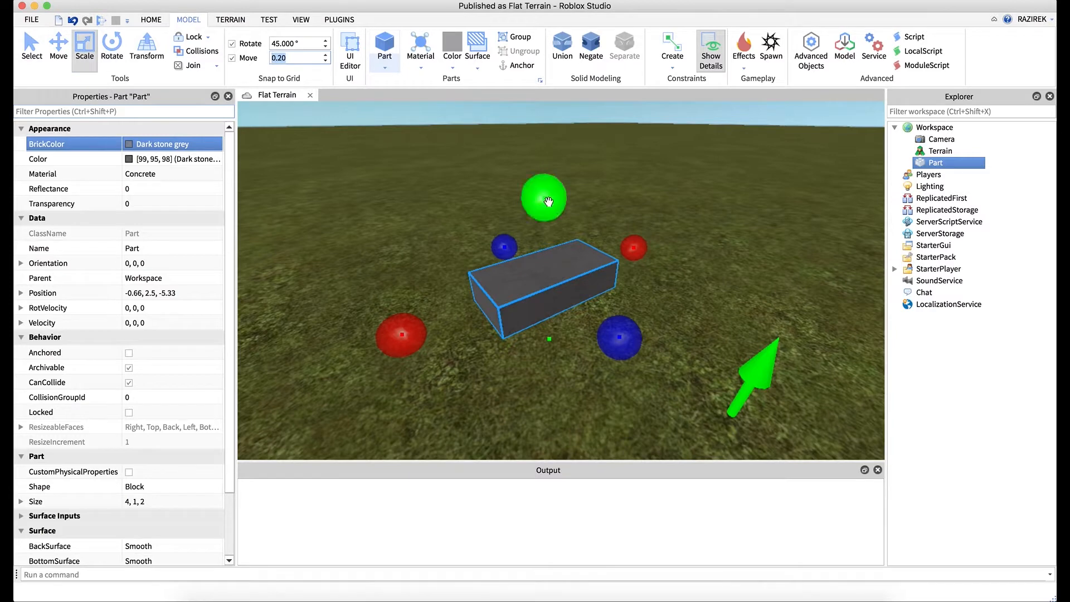
pyautogui.moveTo(548, 201); pyautogui.dragTo(553, 235)
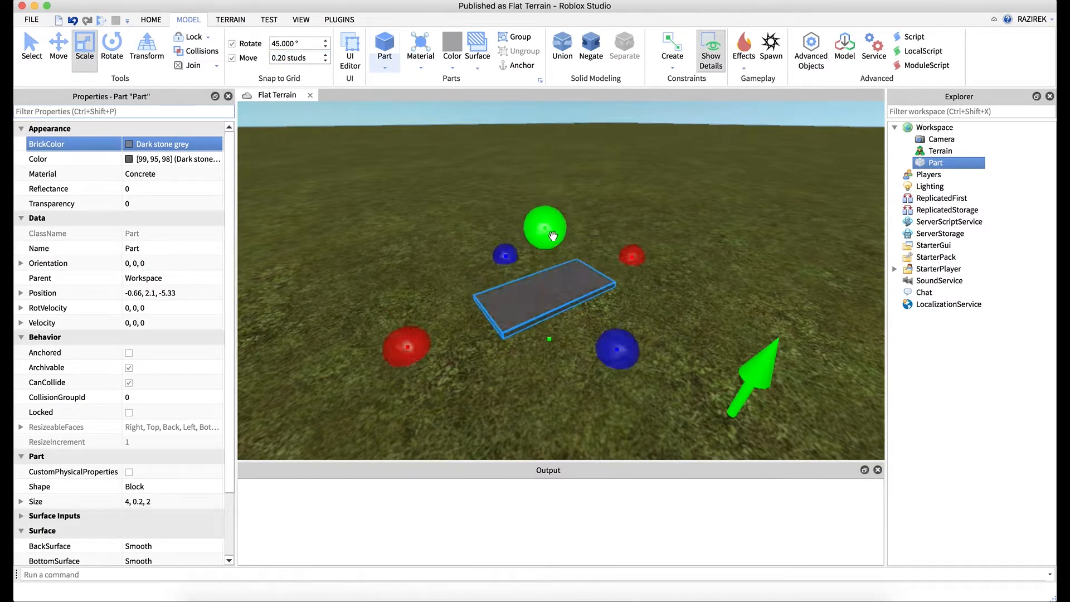
# Step: Set the move snapping increment to 1 stud and scale the flat part to a 6 by 6 stud slab
pyautogui.click(286, 58)
pyautogui.write('1')
pyautogui.press('Return')
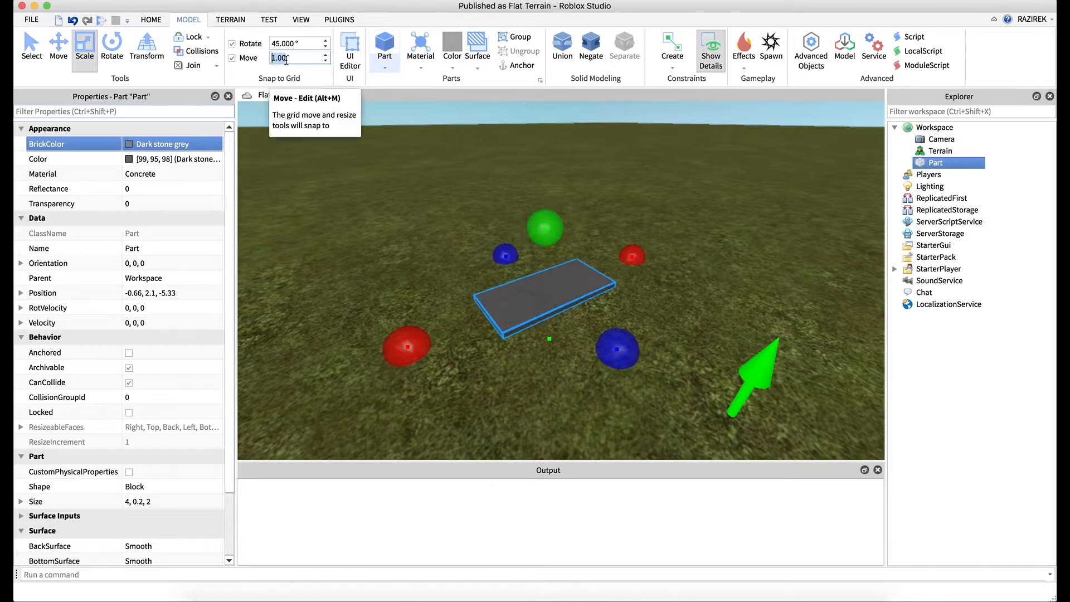
pyautogui.moveTo(500, 193); pyautogui.dragTo(500, 192, button='right')
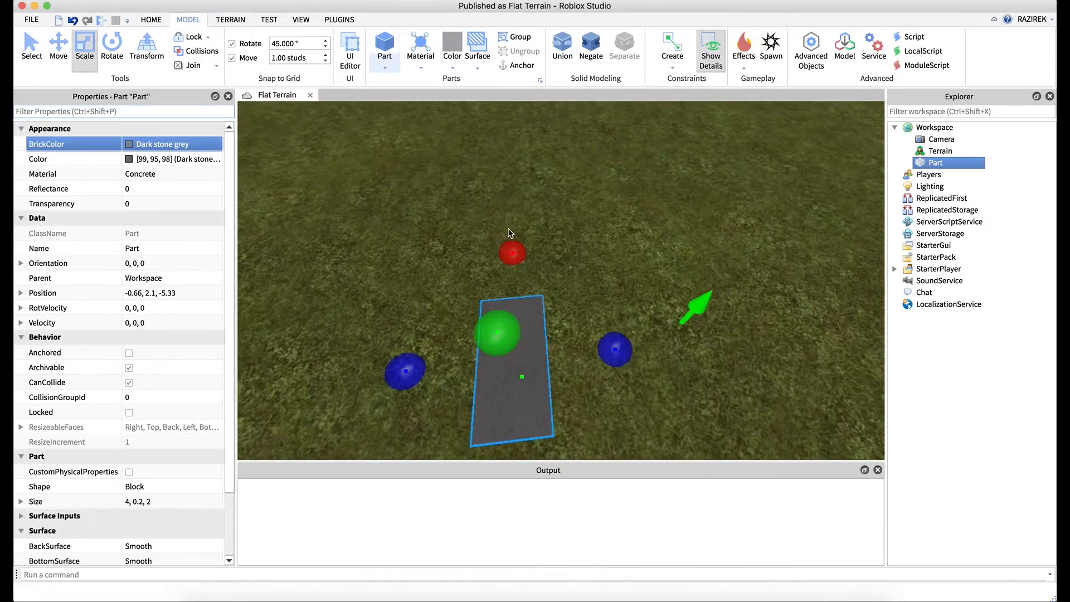
pyautogui.moveTo(511, 240); pyautogui.dragTo(511, 239, button='right')
pyautogui.moveTo(613, 309); pyautogui.dragTo(738, 294)
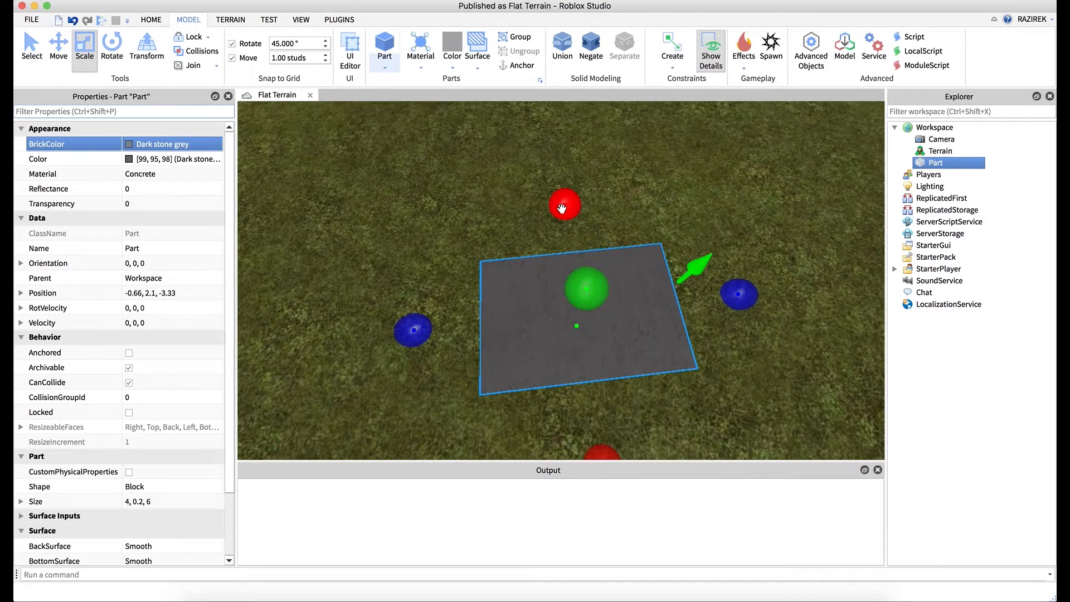
pyautogui.moveTo(561, 208); pyautogui.dragTo(557, 161)
pyautogui.moveTo(616, 189); pyautogui.dragTo(616, 191, button='right')
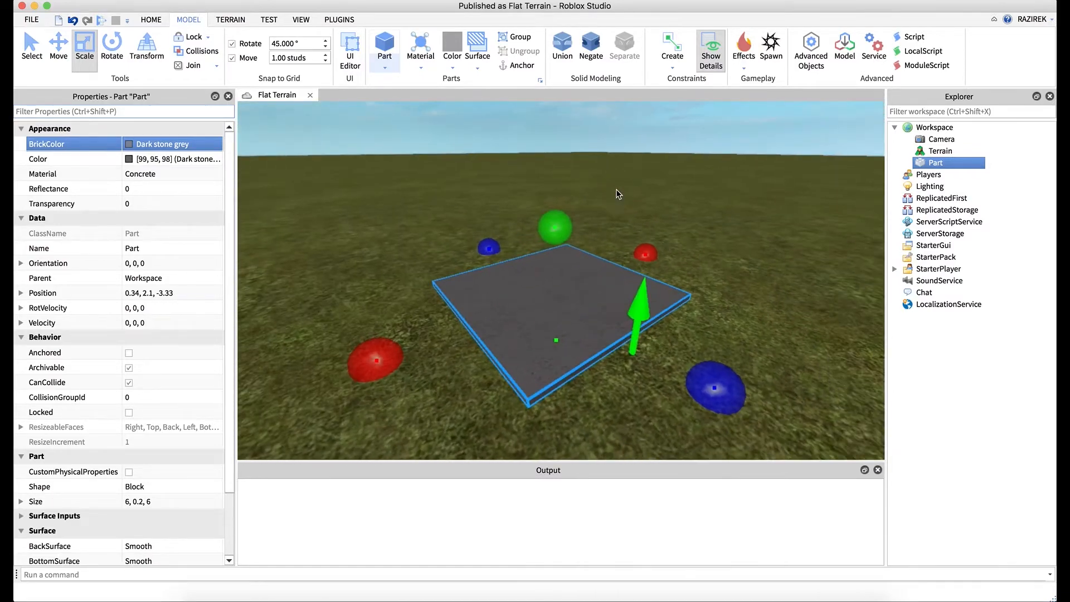
# Step: Try the Pebble and Sand materials on the slab
pyautogui.click(138, 145)
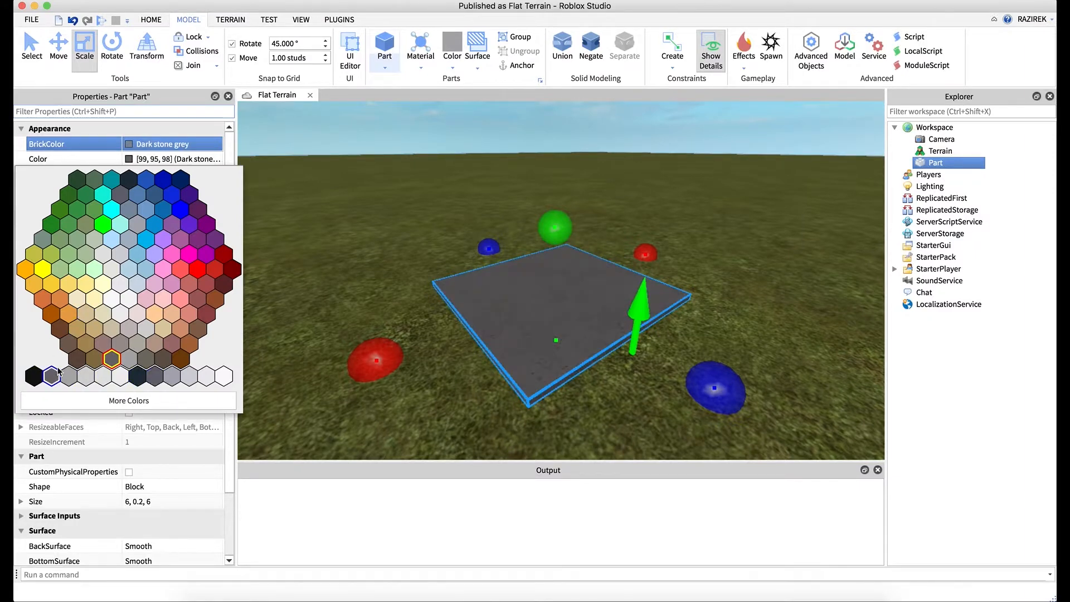
pyautogui.click(191, 138)
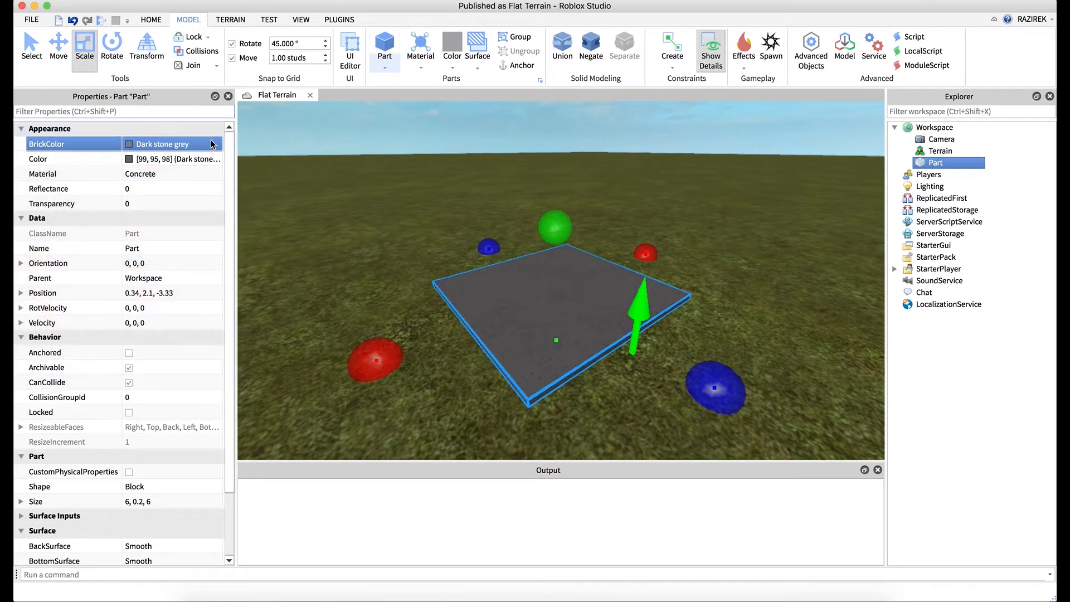
pyautogui.click(153, 177)
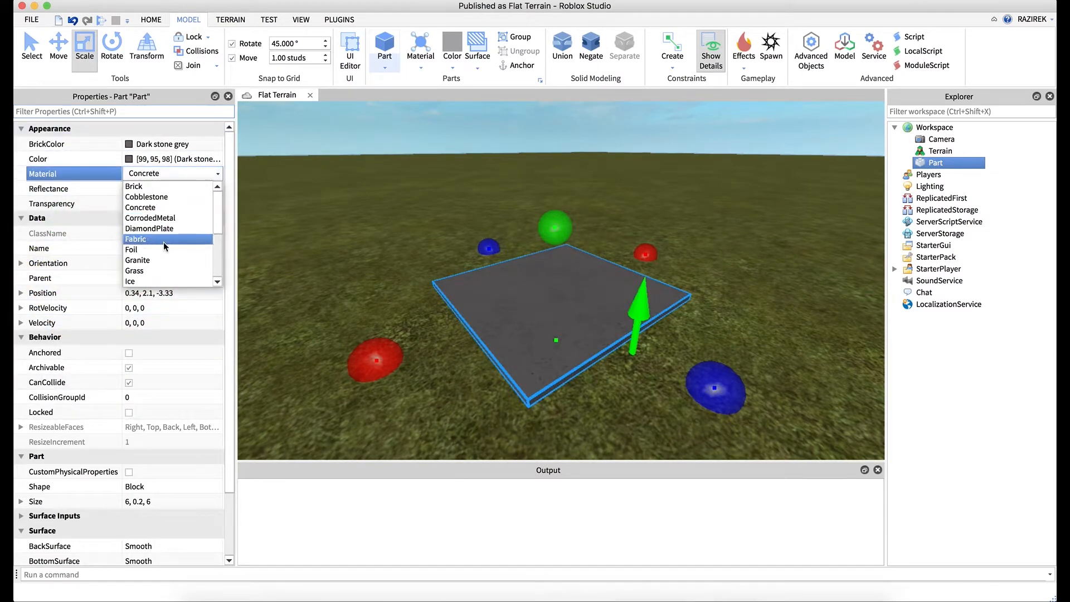
pyautogui.scroll(-6, 162, 269)
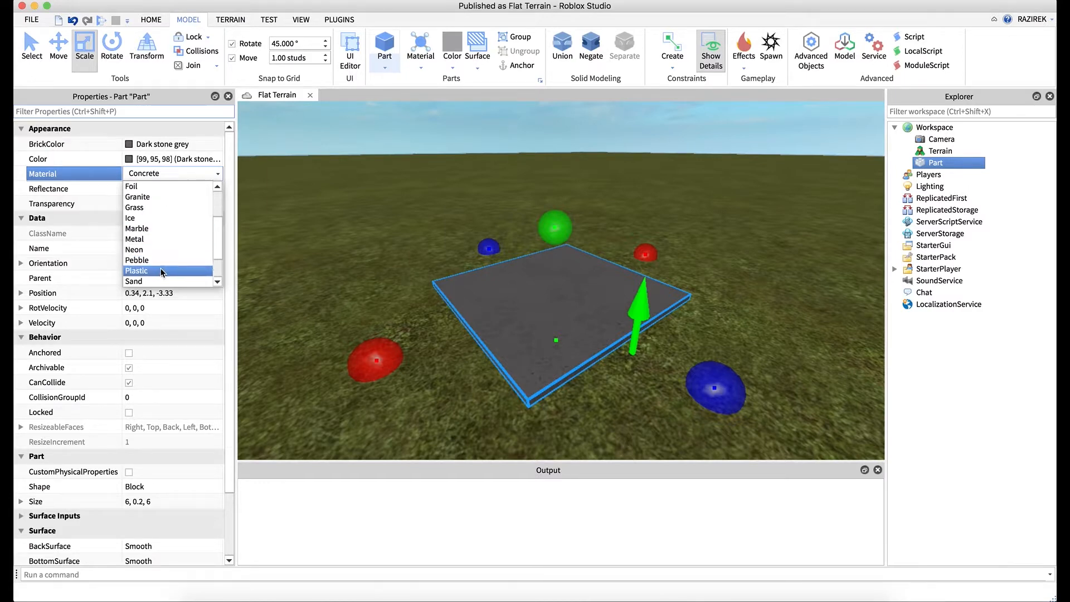
pyautogui.click(160, 261)
pyautogui.scroll(-1, 159, 260)
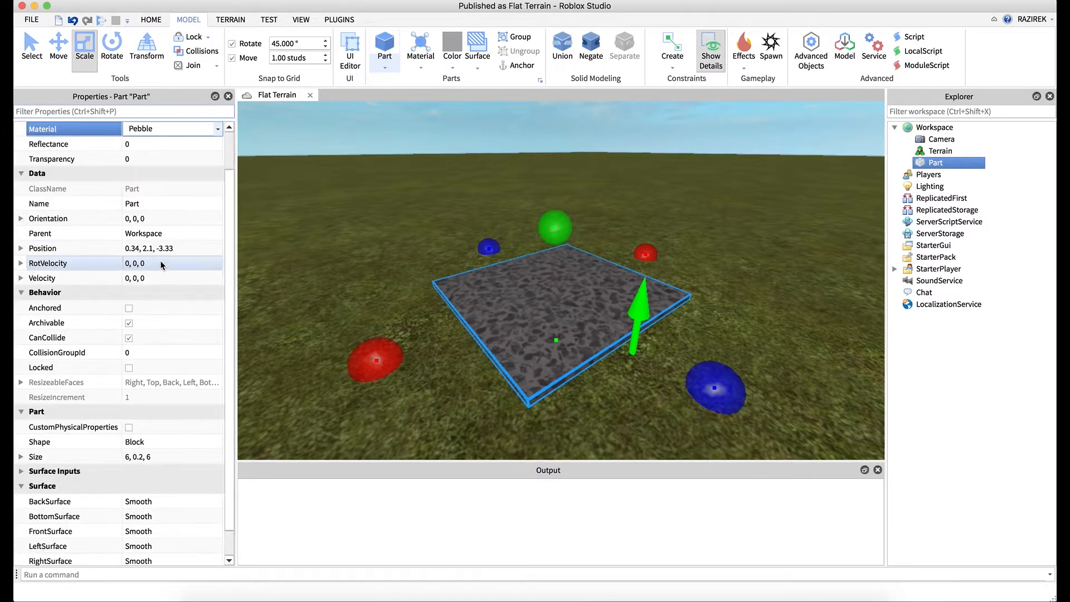
pyautogui.click(169, 129)
pyautogui.scroll(-3, 163, 201)
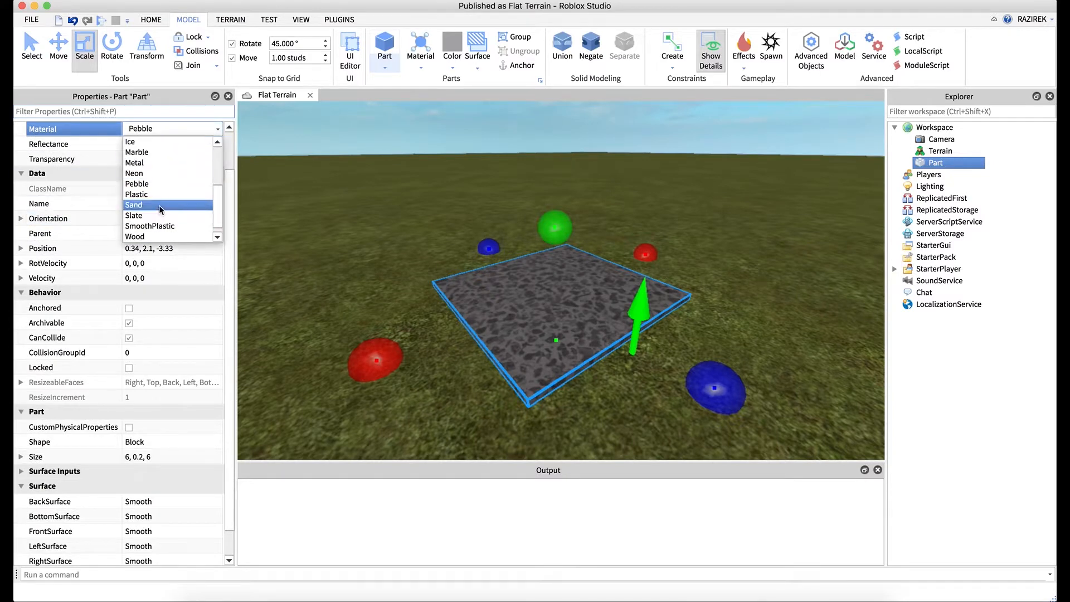
pyautogui.click(159, 205)
# Step: Set the slab's material to Slate
pyautogui.click(165, 129)
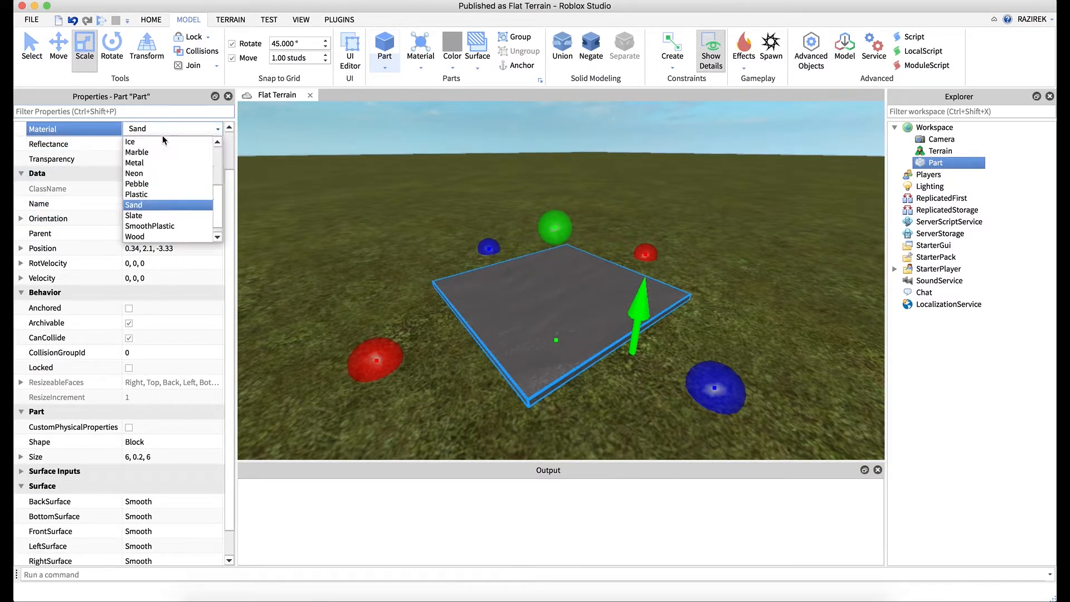
pyautogui.click(158, 216)
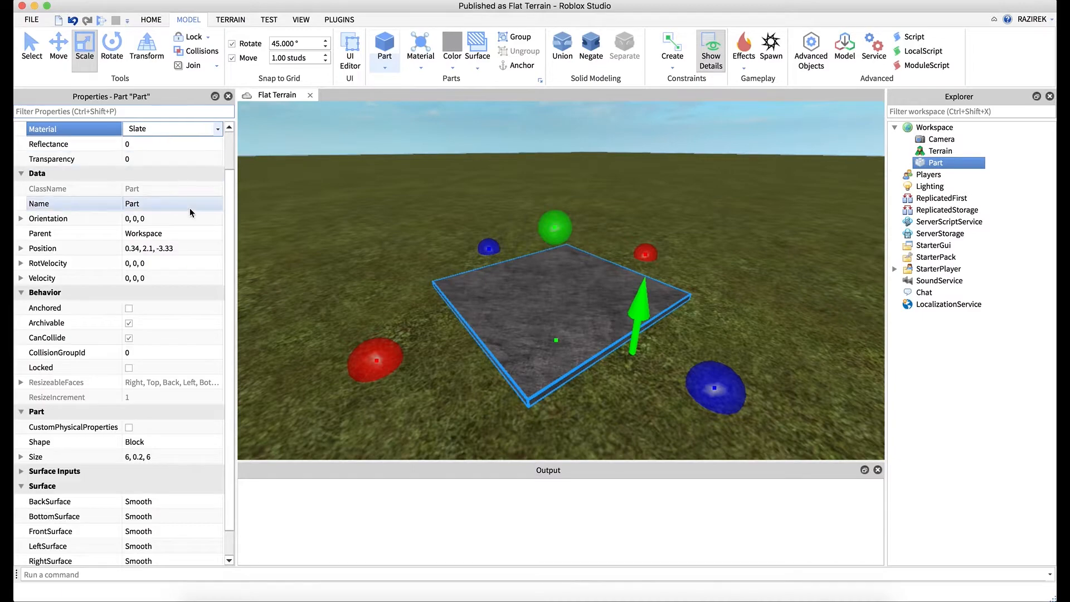
pyautogui.scroll(1, 190, 209)
pyautogui.moveTo(533, 274); pyautogui.dragTo(525, 285, button='right')
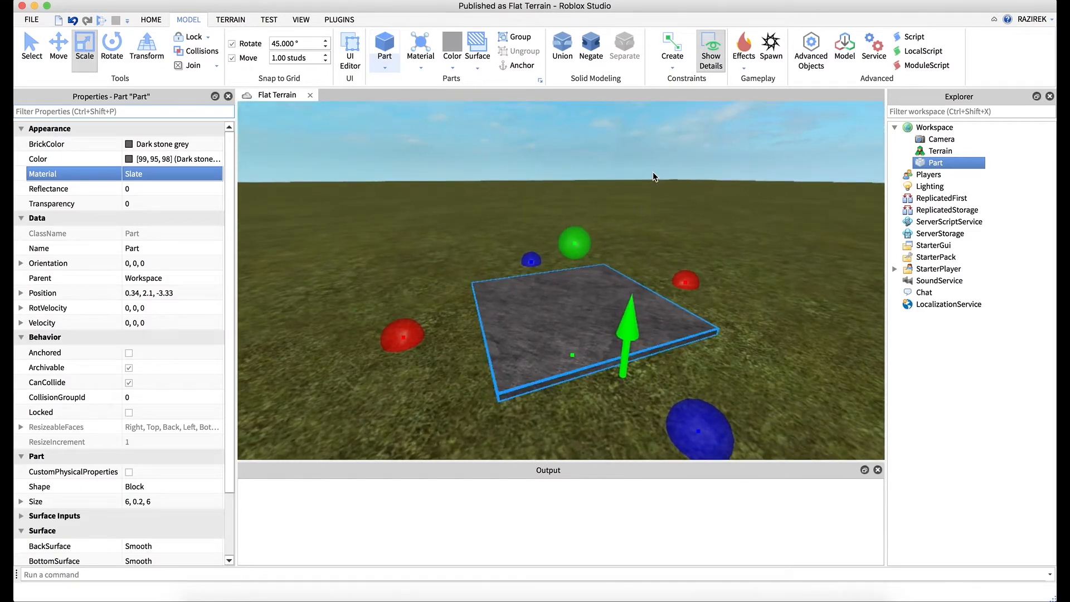
# Step: Duplicate the slab and scale the copy into a wall along one edge, sized 1, 1.2, 6
pyautogui.scroll(5, 651, 178)
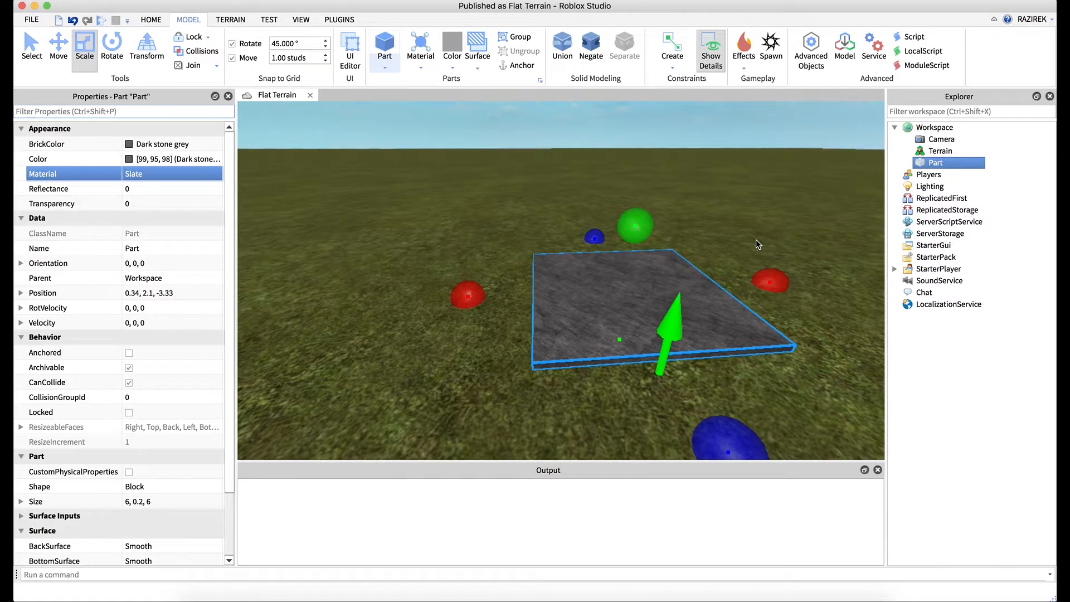
pyautogui.hotkey('ctrl', 'd')
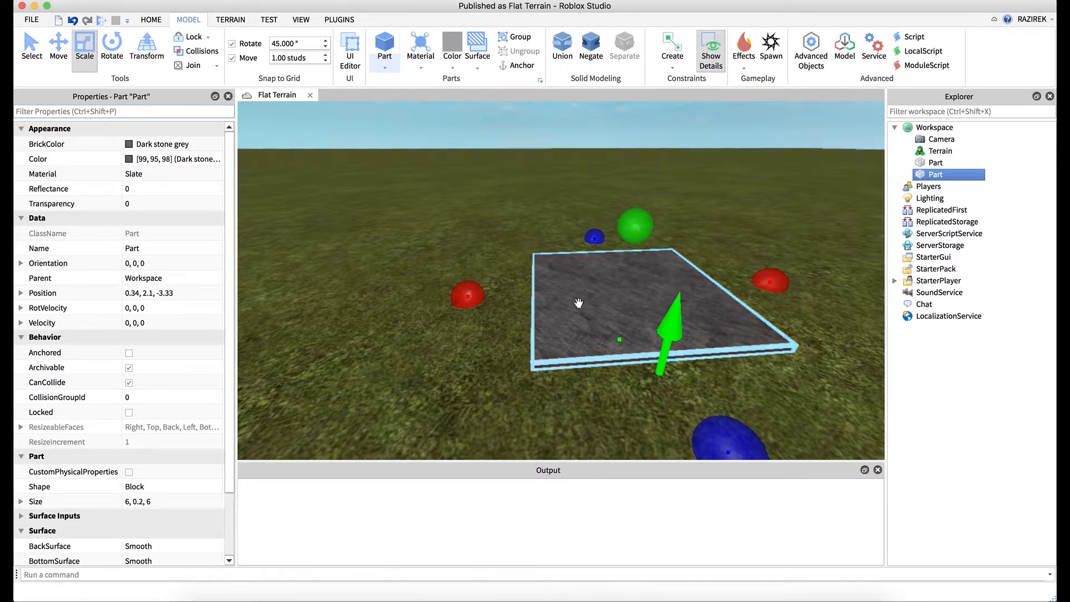
pyautogui.moveTo(474, 294); pyautogui.dragTo(645, 285)
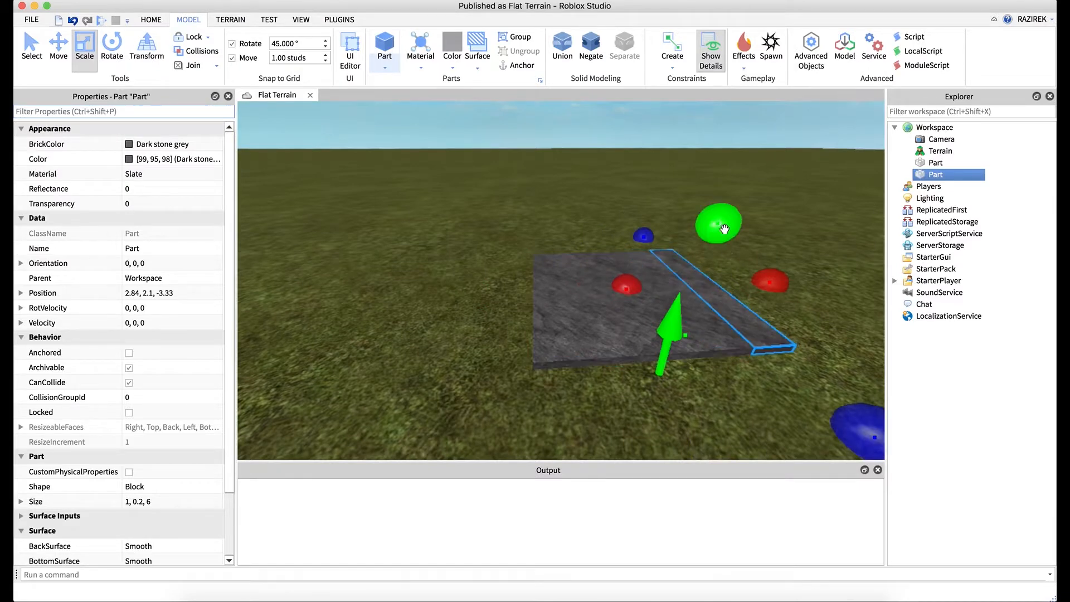
pyautogui.moveTo(724, 224); pyautogui.dragTo(724, 200)
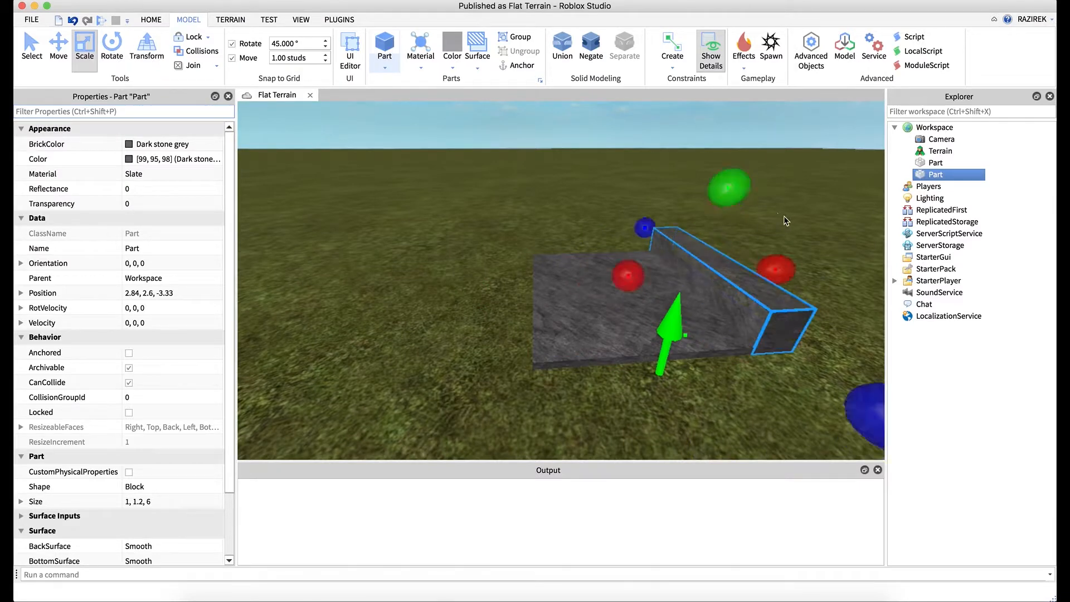
# Step: Set the edge wall's material to Brick
pyautogui.moveTo(783, 219); pyautogui.dragTo(783, 219, button='right')
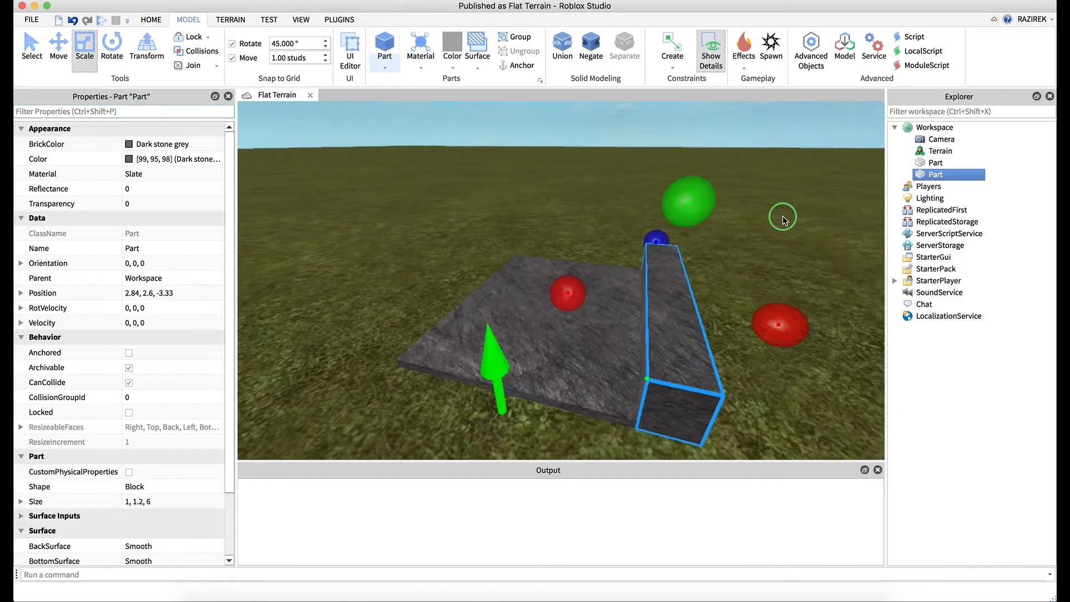
pyautogui.click(135, 175)
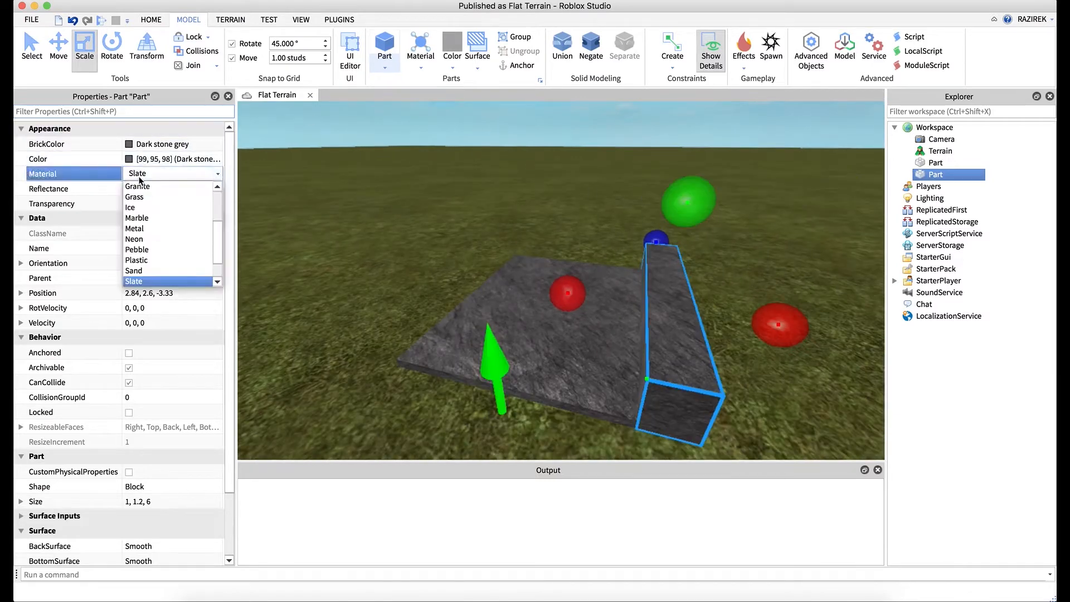
pyautogui.scroll(5, 148, 205)
pyautogui.click(147, 186)
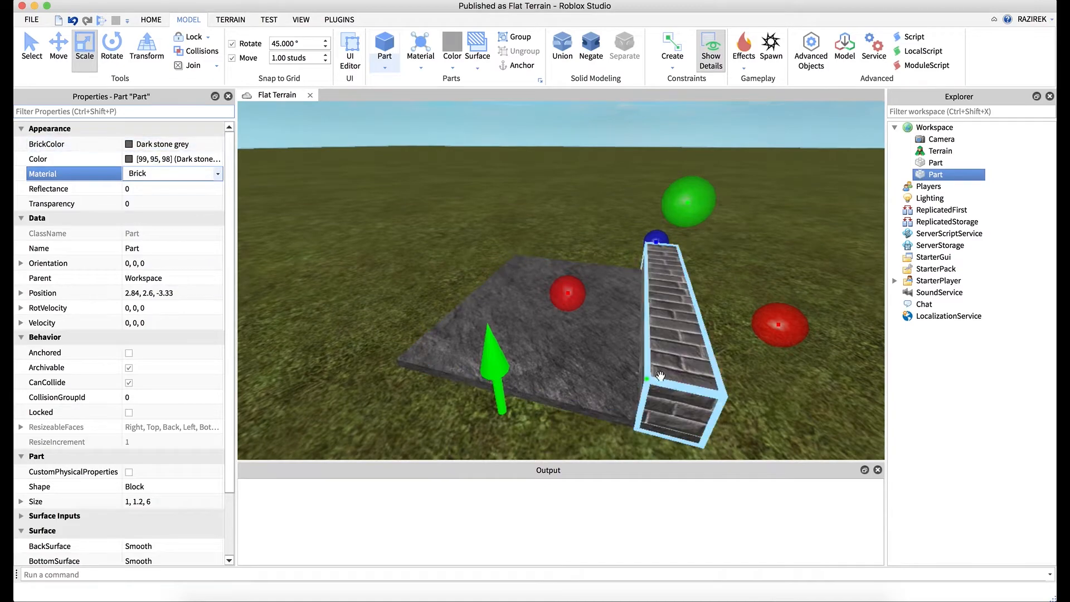
# Step: Duplicate the brick wall and move the copy 5 studs across to the slab's opposite edge
pyautogui.moveTo(701, 368); pyautogui.dragTo(702, 369, button='right')
pyautogui.press('super+d')
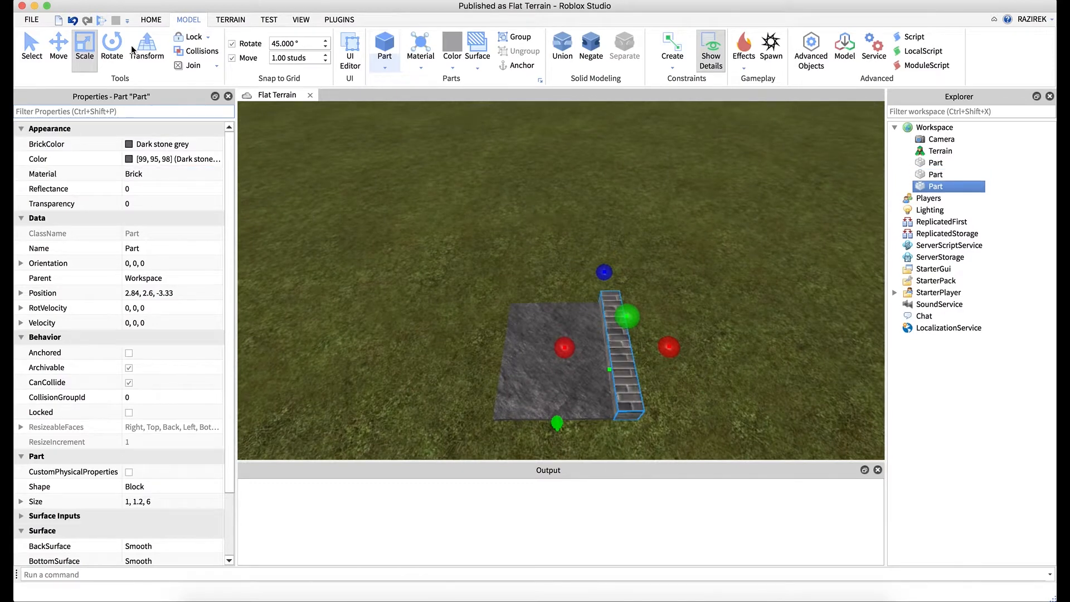
pyautogui.click(54, 48)
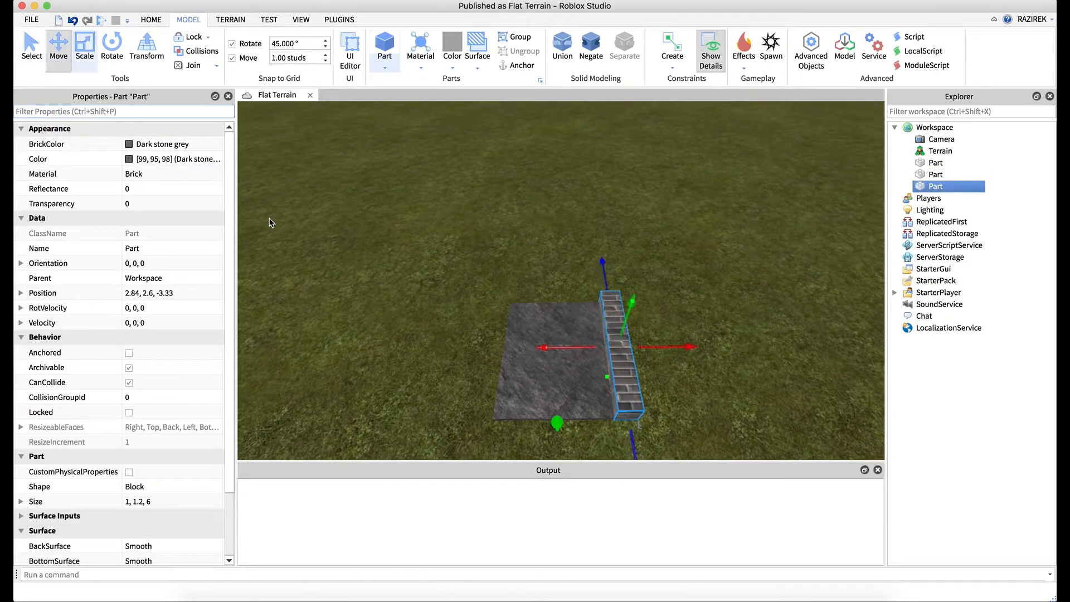
pyautogui.moveTo(545, 348); pyautogui.dragTo(448, 340)
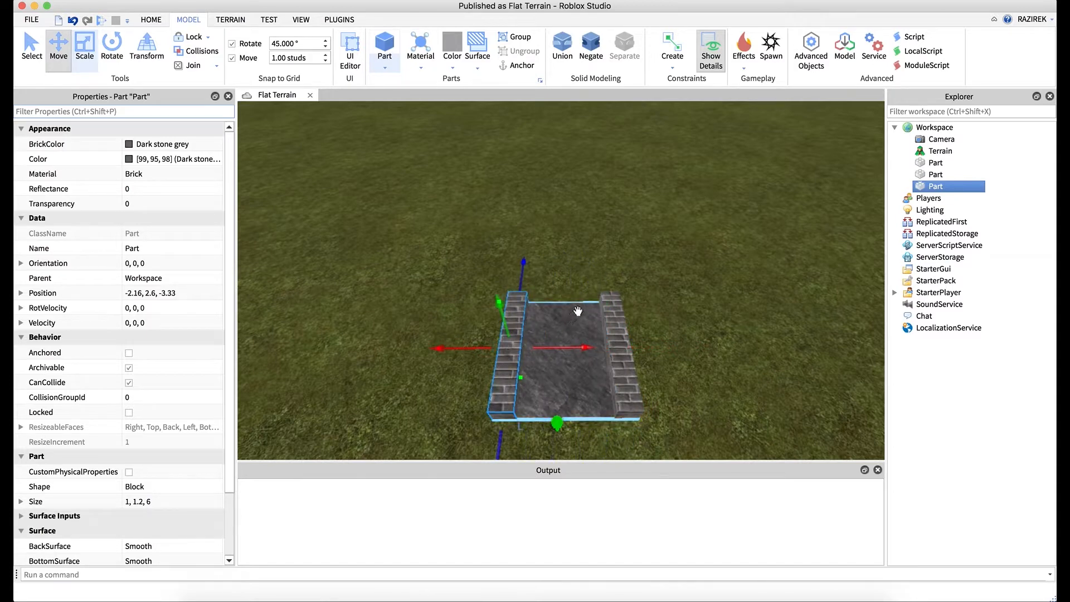
# Step: Duplicate the second side wall and scale the copy to 4, 1.2, 1, closing the slab's near edge between the side walls
pyautogui.press('super+d')
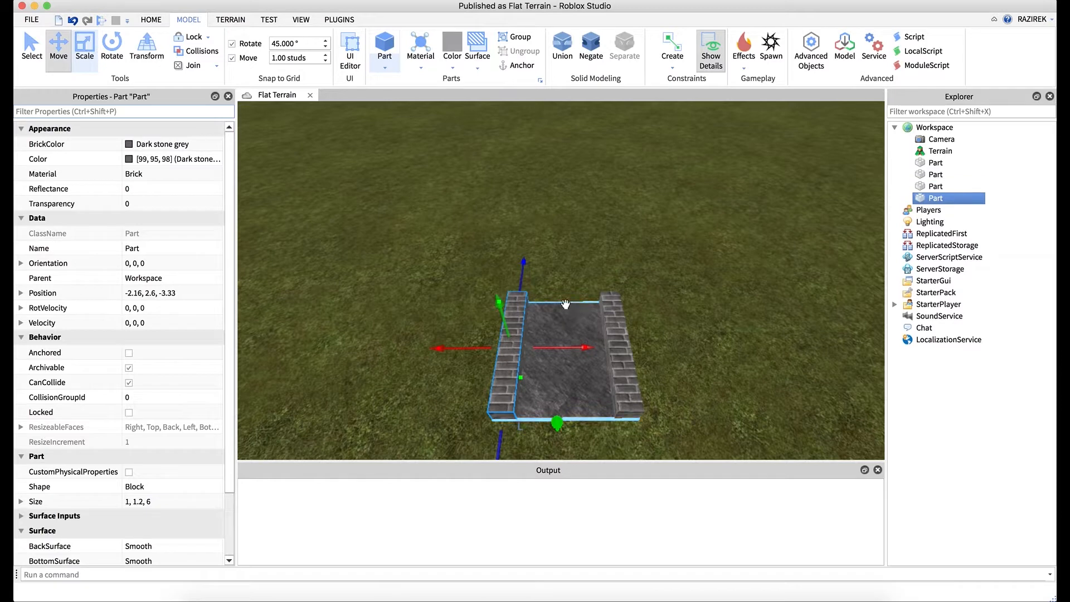
pyautogui.click(84, 49)
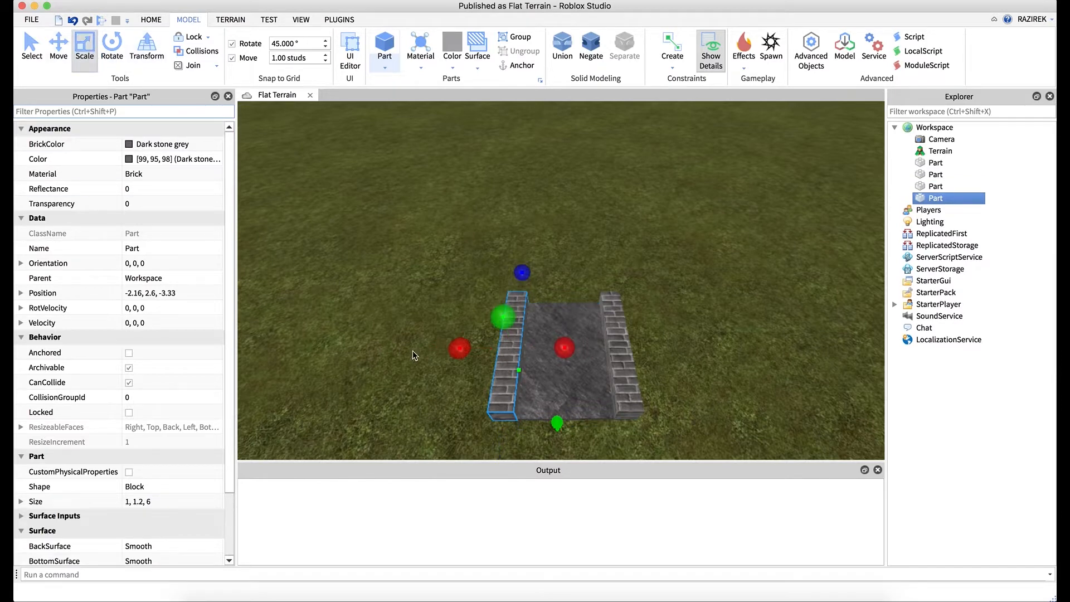
pyautogui.moveTo(521, 271); pyautogui.dragTo(520, 326)
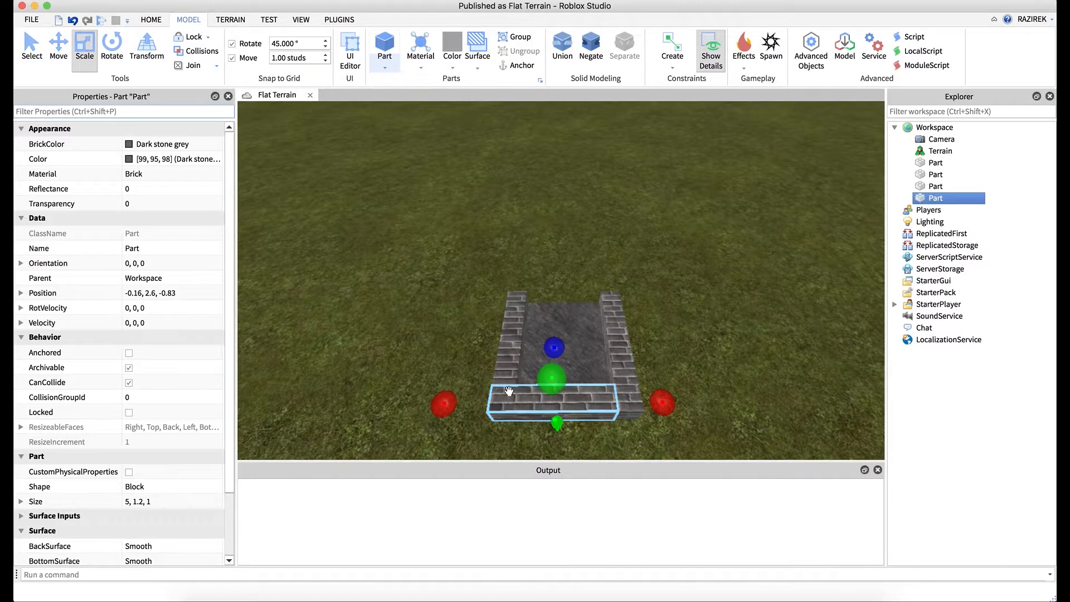
pyautogui.moveTo(509, 391); pyautogui.dragTo(497, 382, button='right')
pyautogui.scroll(5, 499, 383)
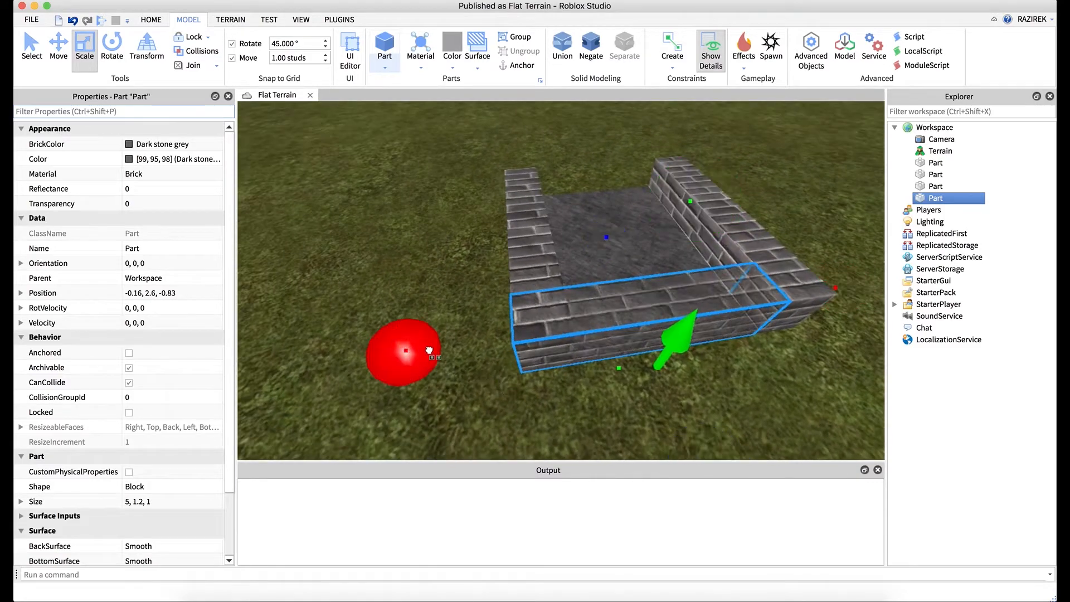
pyautogui.moveTo(429, 349); pyautogui.dragTo(481, 344)
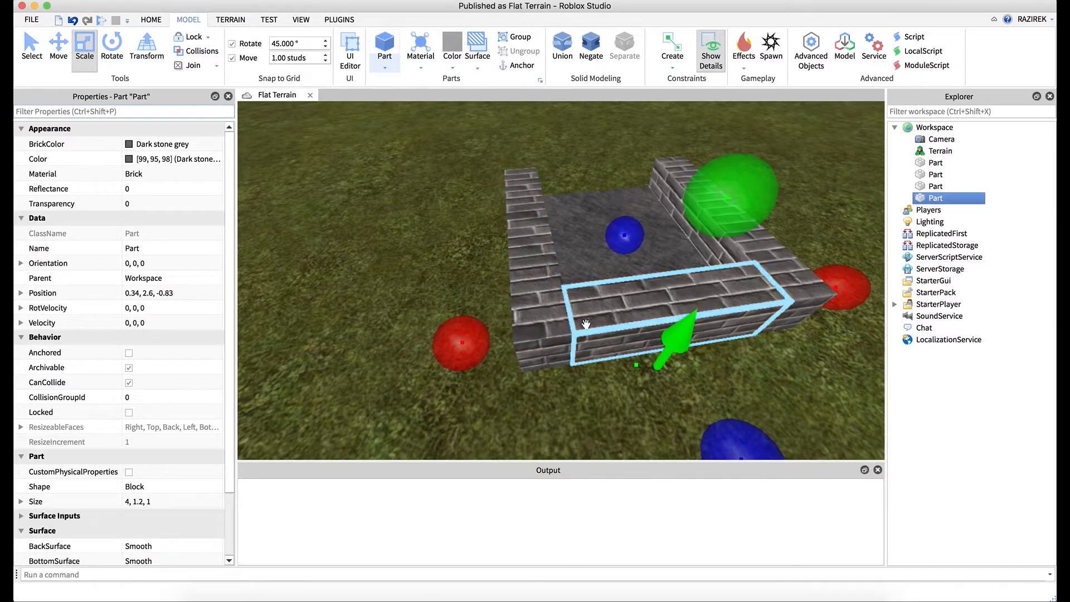
# Step: Duplicate the short near-edge wall and move the copy to the slab's far edge, closing the brick border
pyautogui.hotkey('ctrl', 'd')
pyautogui.click(60, 50)
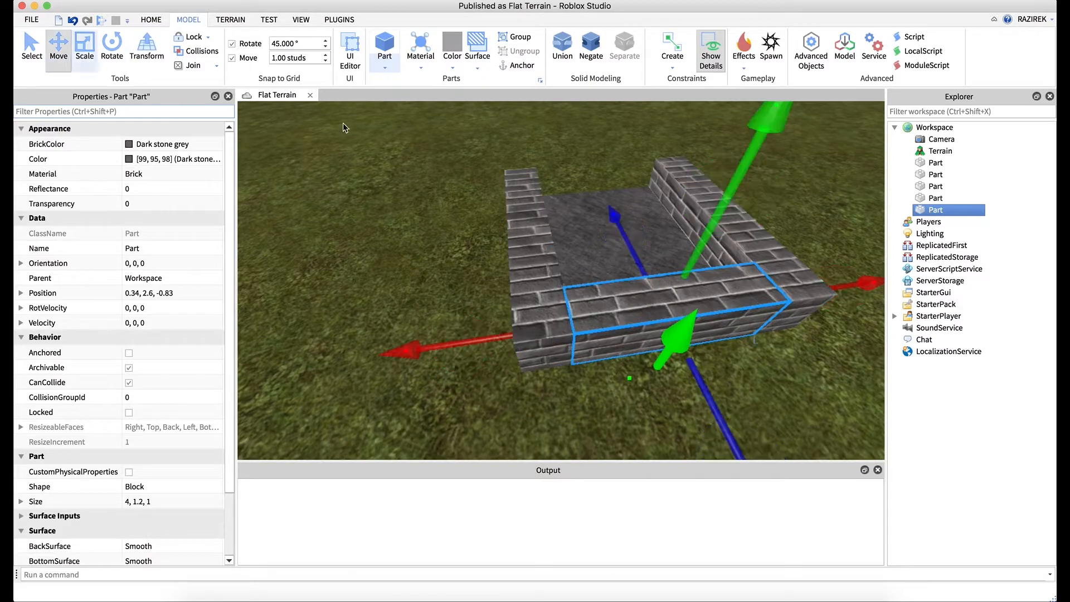
pyautogui.moveTo(648, 271); pyautogui.dragTo(606, 184)
pyautogui.moveTo(654, 210); pyautogui.dragTo(703, 202, button='right')
pyautogui.click(703, 200)
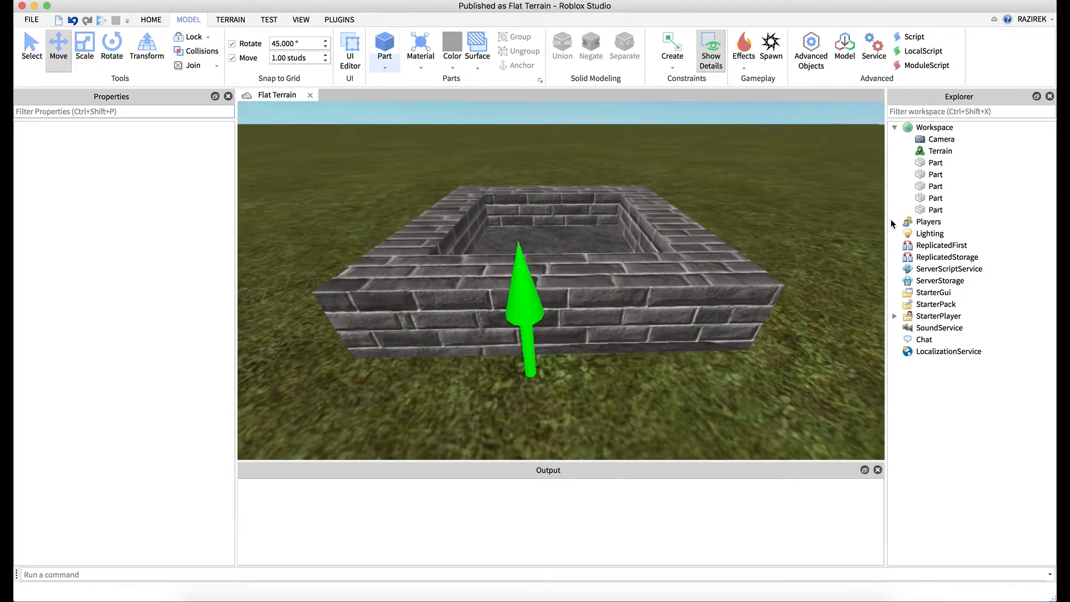
# Step: Scale the slate floor slab down along its length and width so it fits inside the four brick walls
pyautogui.click(554, 234)
pyautogui.moveTo(710, 173); pyautogui.dragTo(710, 172, button='right')
pyautogui.scroll(-5, 710, 173)
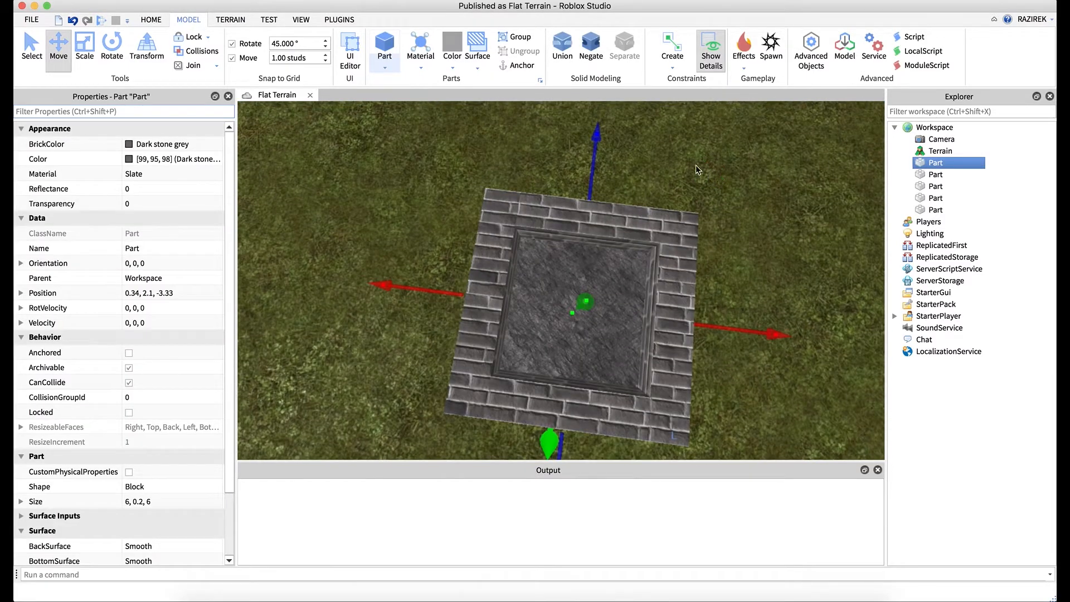
pyautogui.click(85, 50)
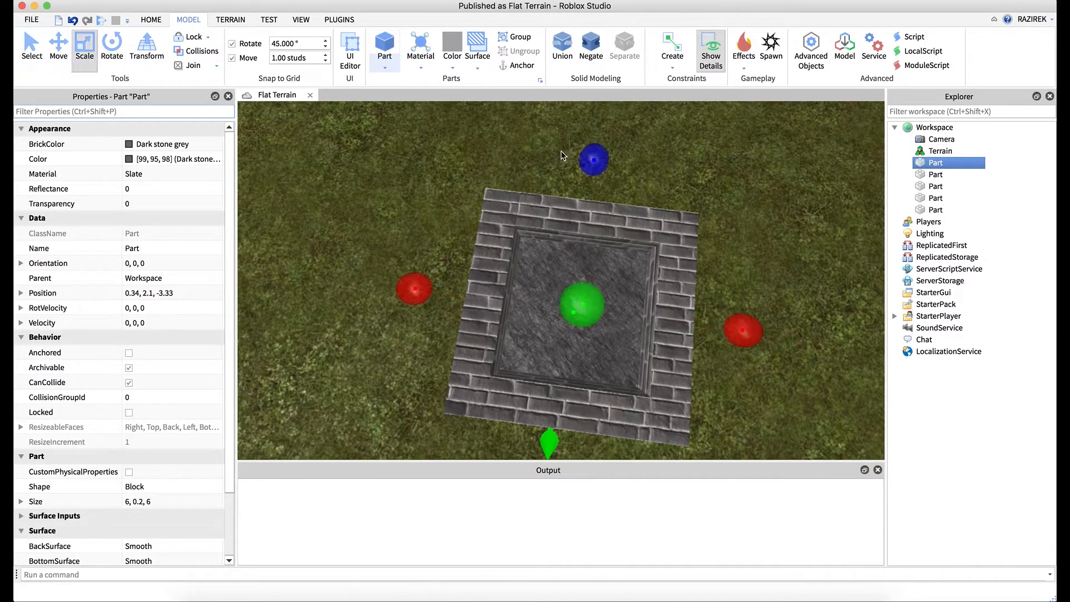
pyautogui.moveTo(592, 160); pyautogui.dragTo(590, 184)
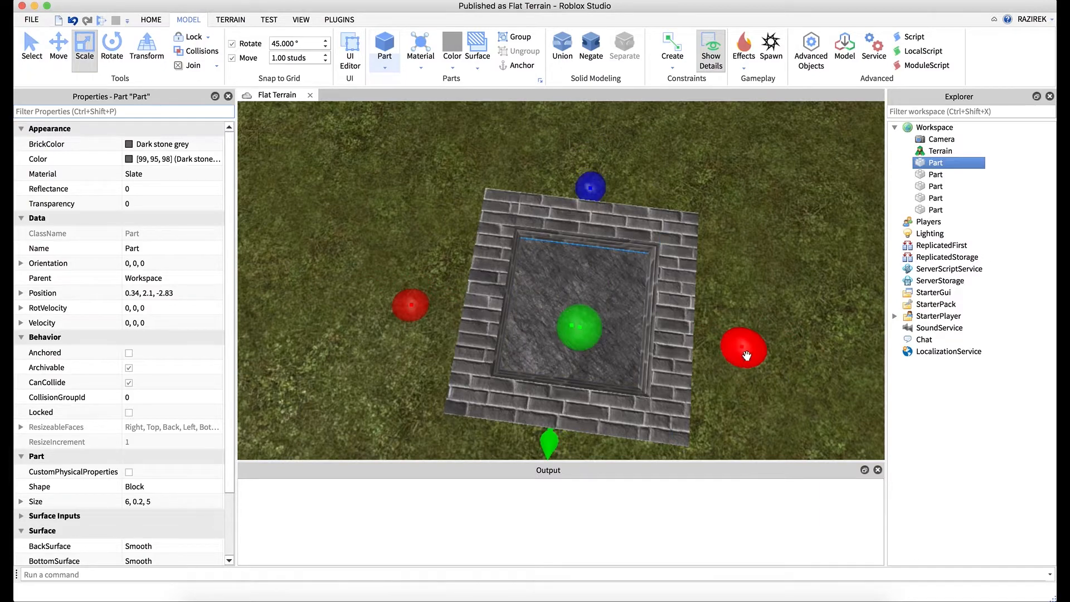
pyautogui.moveTo(746, 355); pyautogui.dragTo(707, 346)
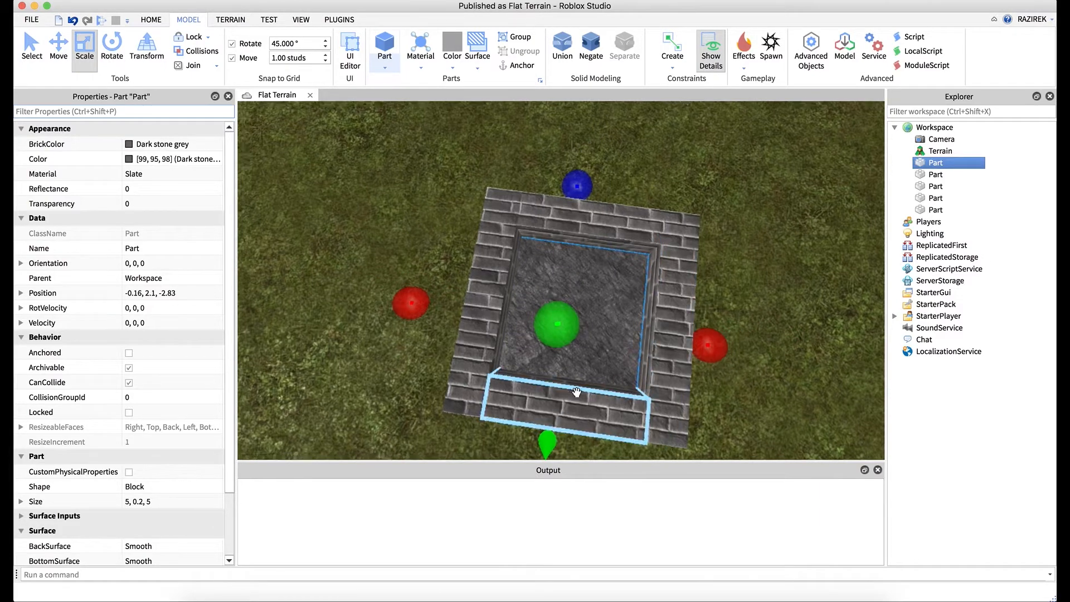
pyautogui.moveTo(577, 391); pyautogui.dragTo(573, 379, button='right')
pyautogui.moveTo(402, 334); pyautogui.dragTo(448, 334)
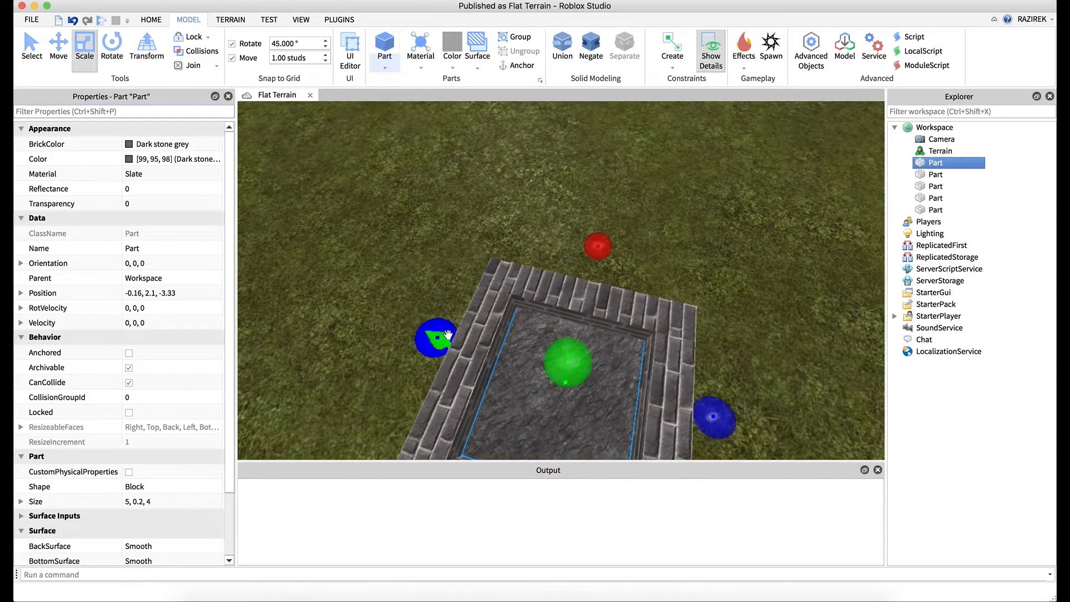
pyautogui.moveTo(600, 248); pyautogui.dragTo(594, 274)
pyautogui.click(690, 266)
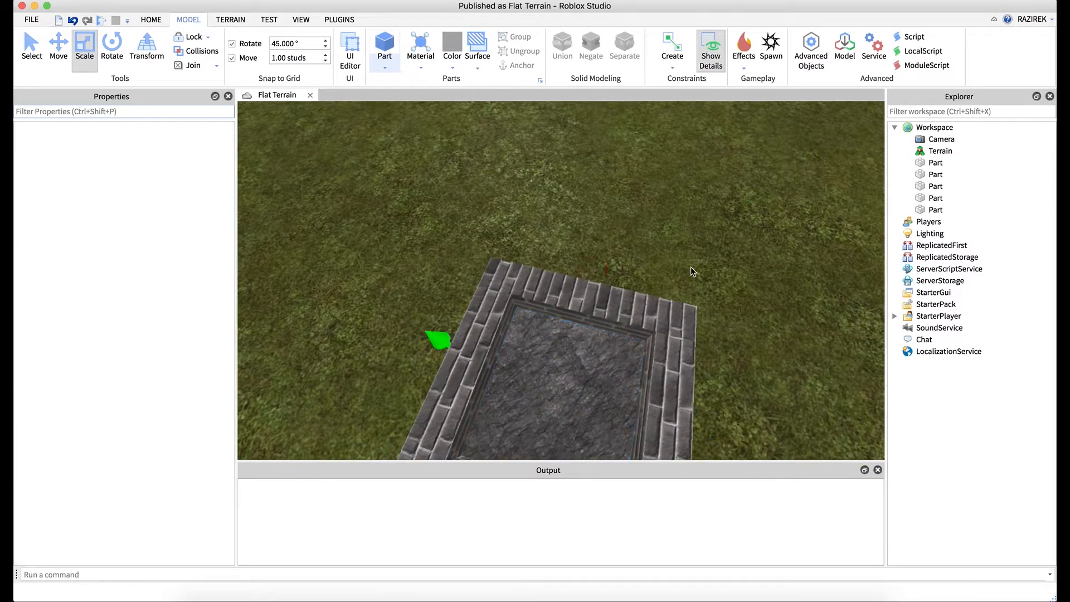
# Step: Group the slate slab and the four brick walls into one model and name it Firepit
pyautogui.moveTo(690, 267); pyautogui.dragTo(712, 274, button='right')
pyautogui.scroll(5, 712, 274)
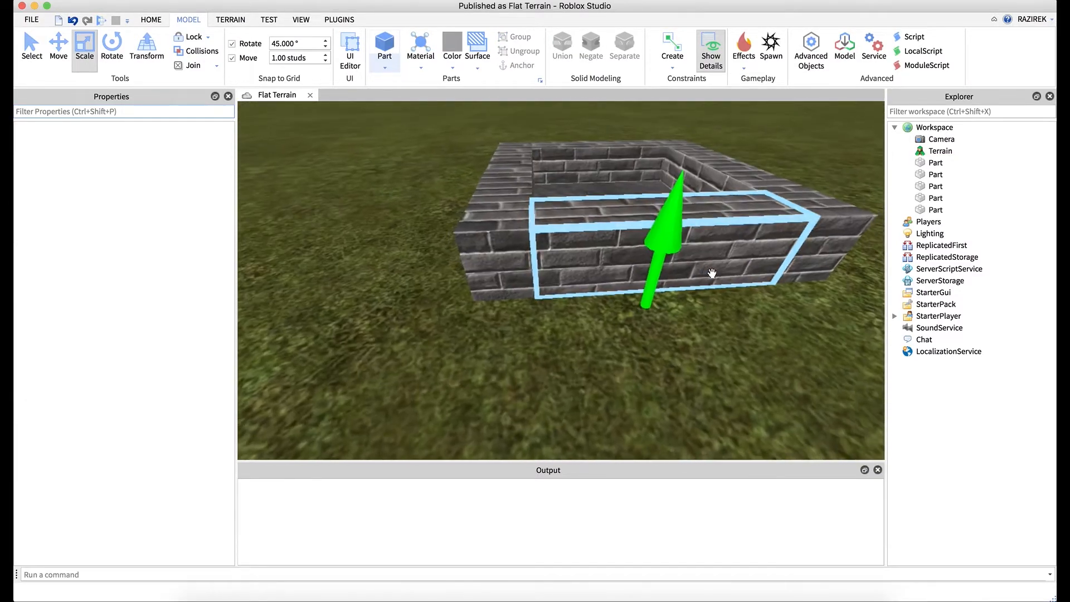
pyautogui.moveTo(556, 287); pyautogui.dragTo(594, 283, button='right')
pyautogui.scroll(-4, 593, 283)
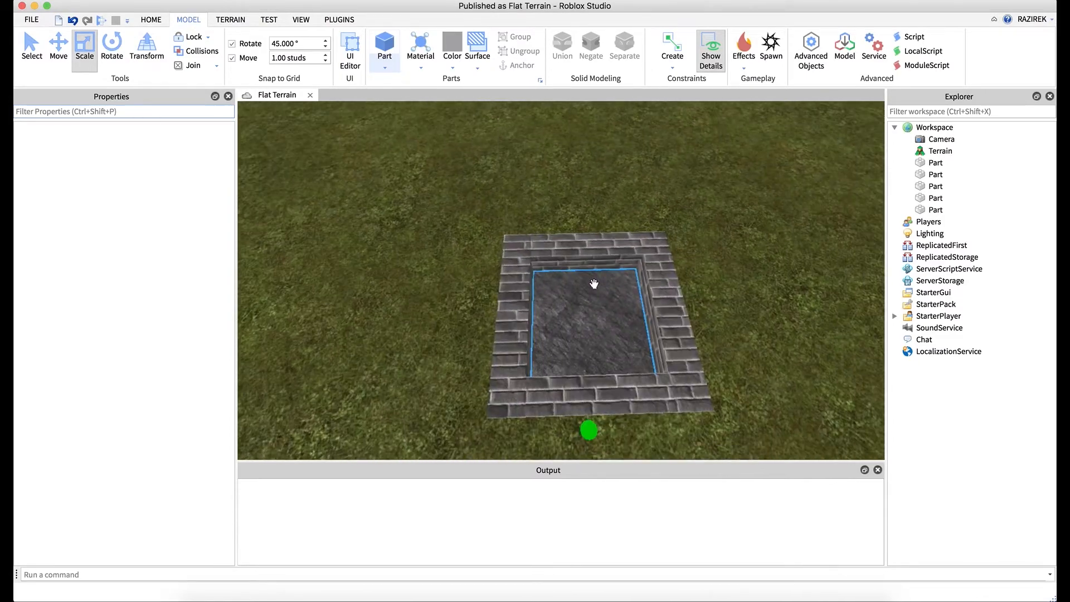
pyautogui.click(933, 162)
pyautogui.keyDown('shift'); pyautogui.click(936, 210); pyautogui.keyUp('shift')
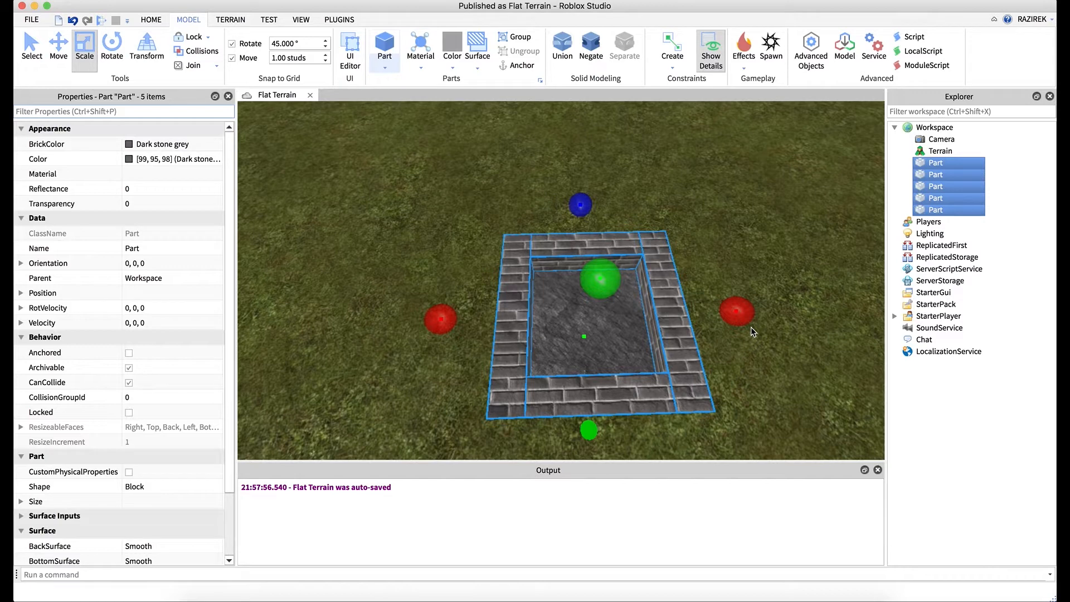
pyautogui.rightClick(927, 166)
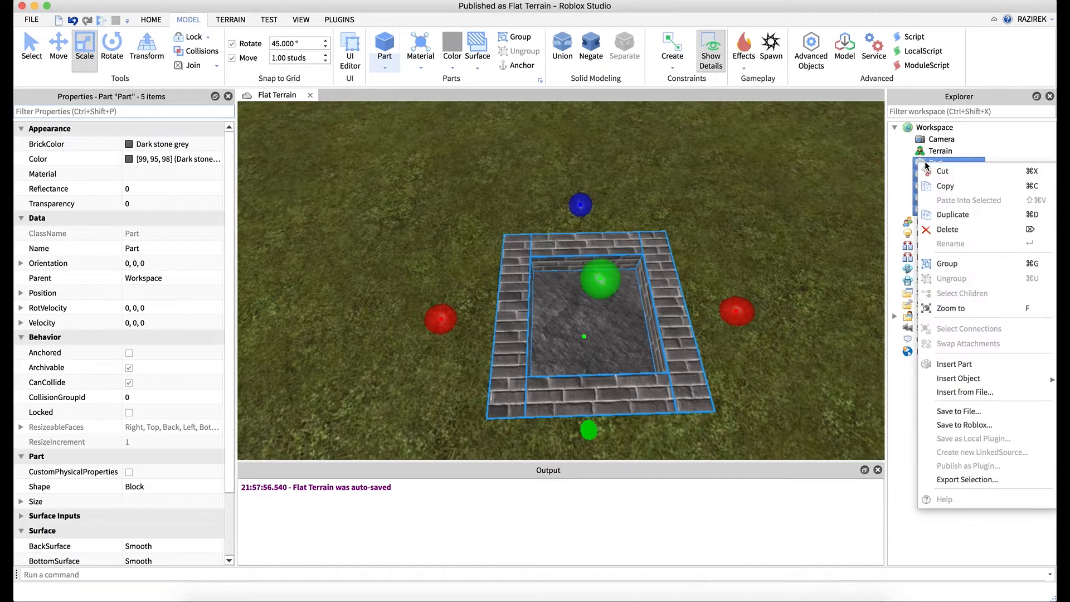
pyautogui.click(947, 264)
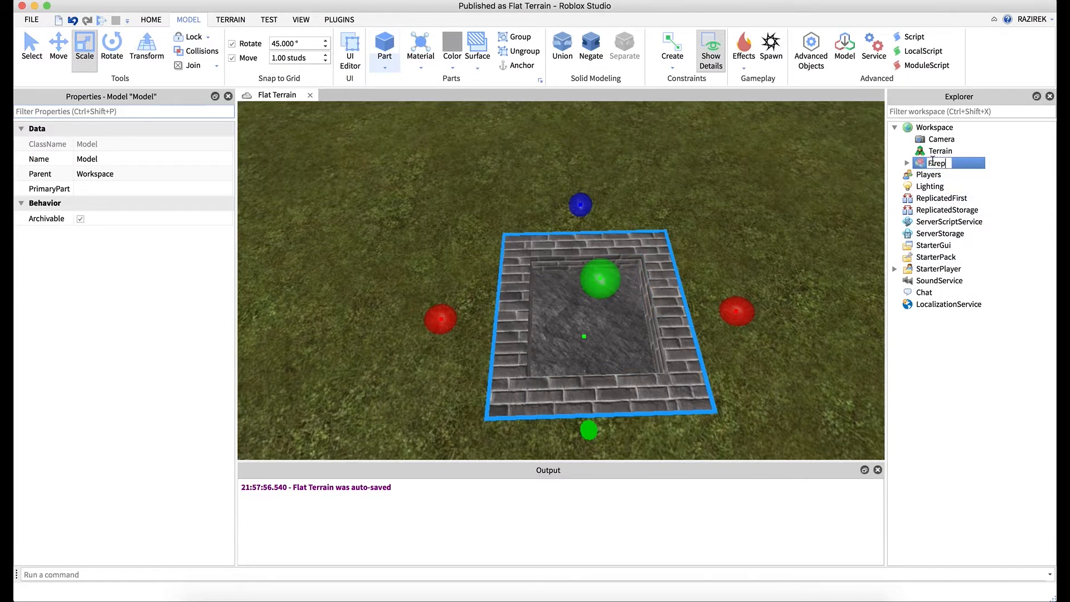
pyautogui.click(802, 215)
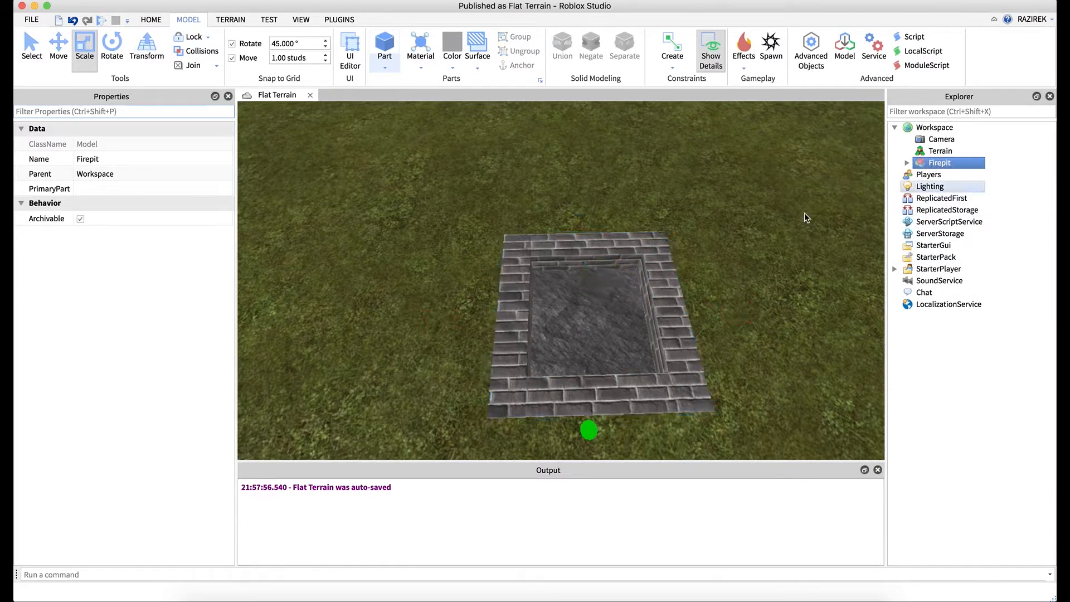
# Step: Insert a cylinder part over the firepit and set its material to Wood
pyautogui.moveTo(788, 220); pyautogui.dragTo(787, 220, button='right')
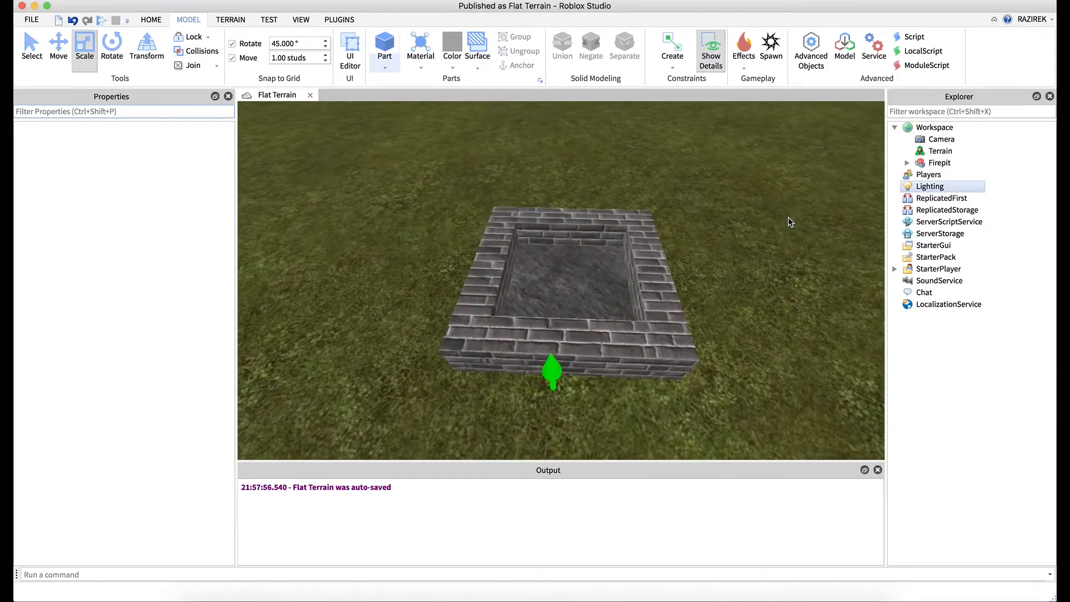
pyautogui.click(386, 69)
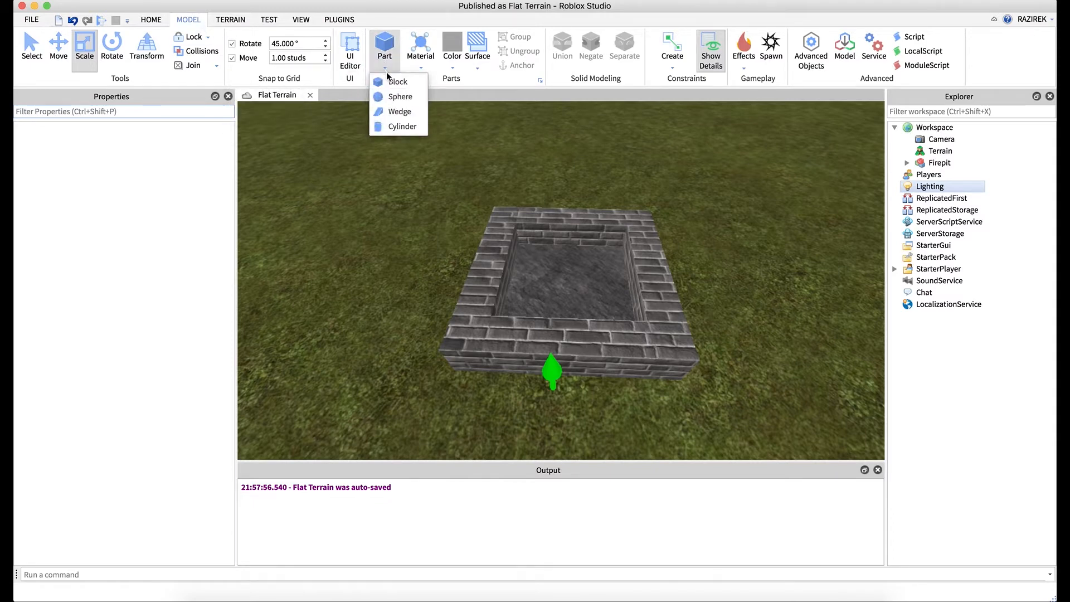
pyautogui.click(399, 127)
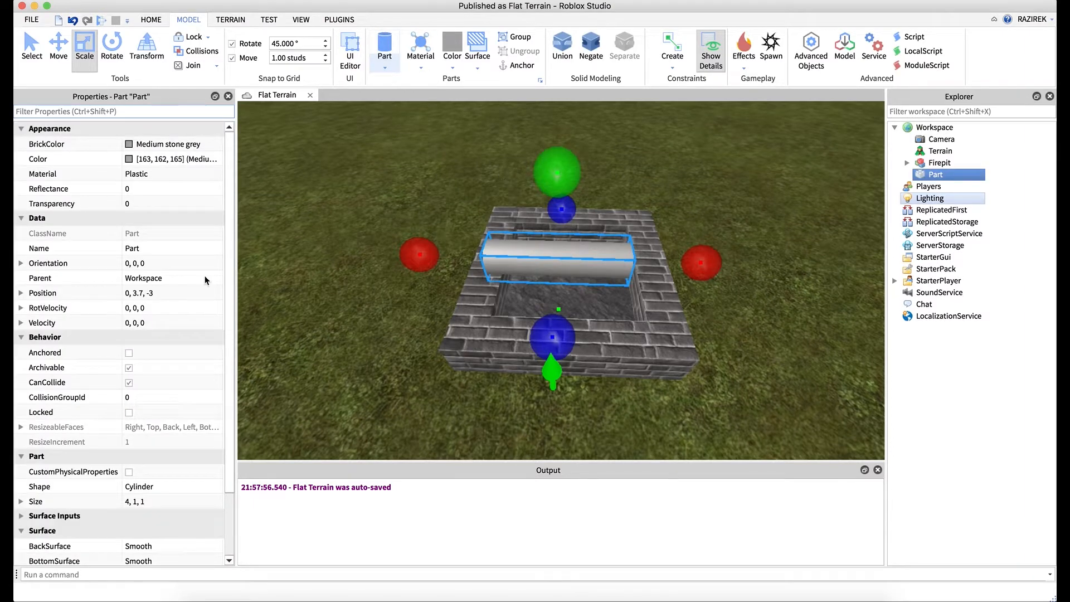
pyautogui.scroll(-3, 141, 341)
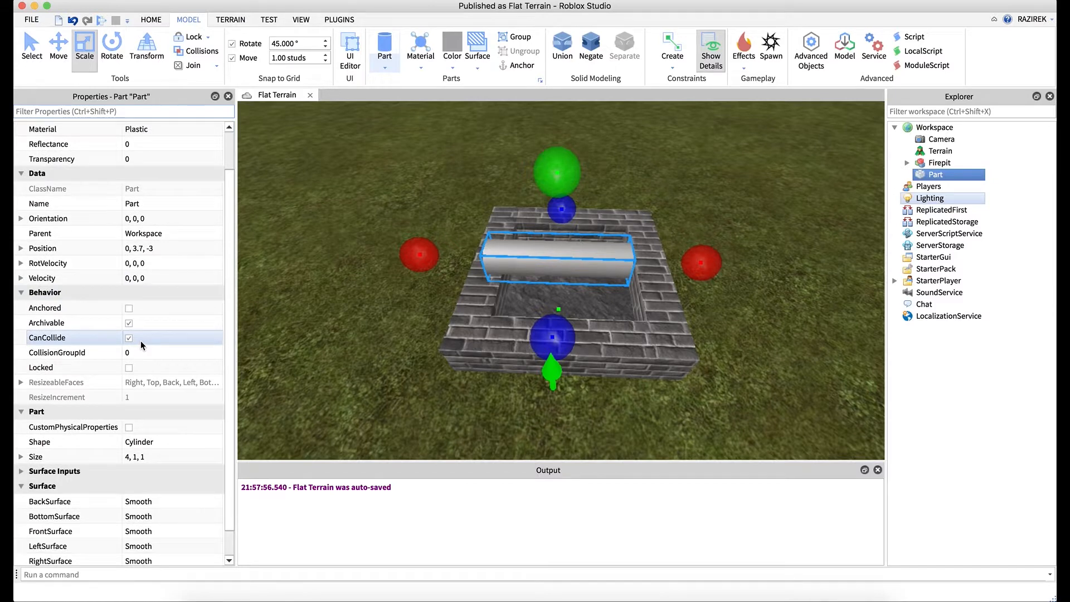
pyautogui.scroll(3, 141, 341)
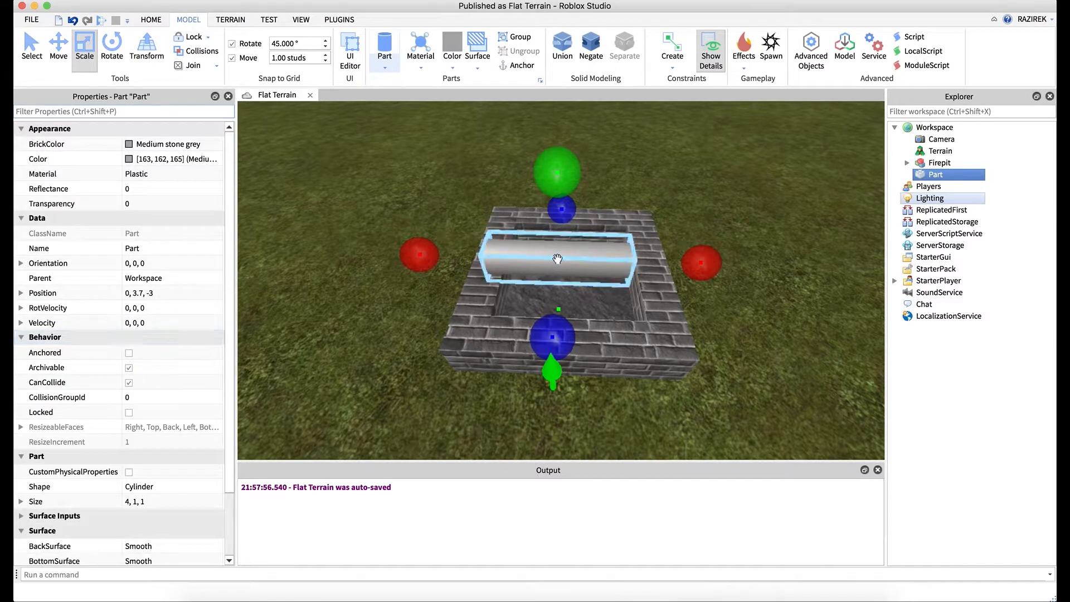
pyautogui.click(147, 174)
pyautogui.scroll(-2, 147, 234)
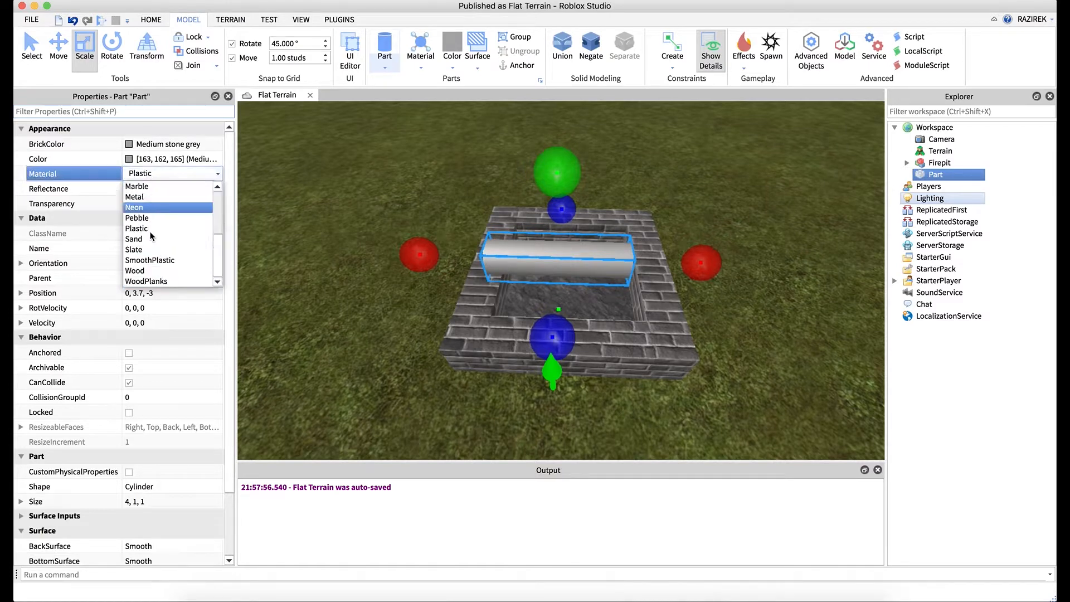
pyautogui.click(147, 271)
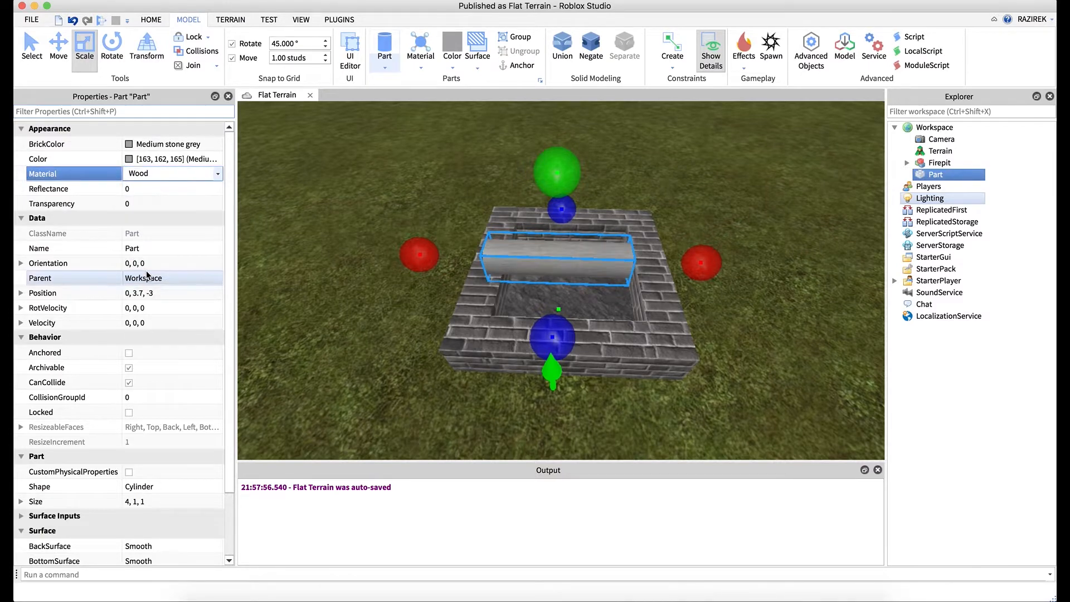
# Step: Set the cylinder's BrickColor to Dirt brown and shorten it to 3.5 studs using a 0.50-stud move snap
pyautogui.click(125, 144)
pyautogui.click(128, 144)
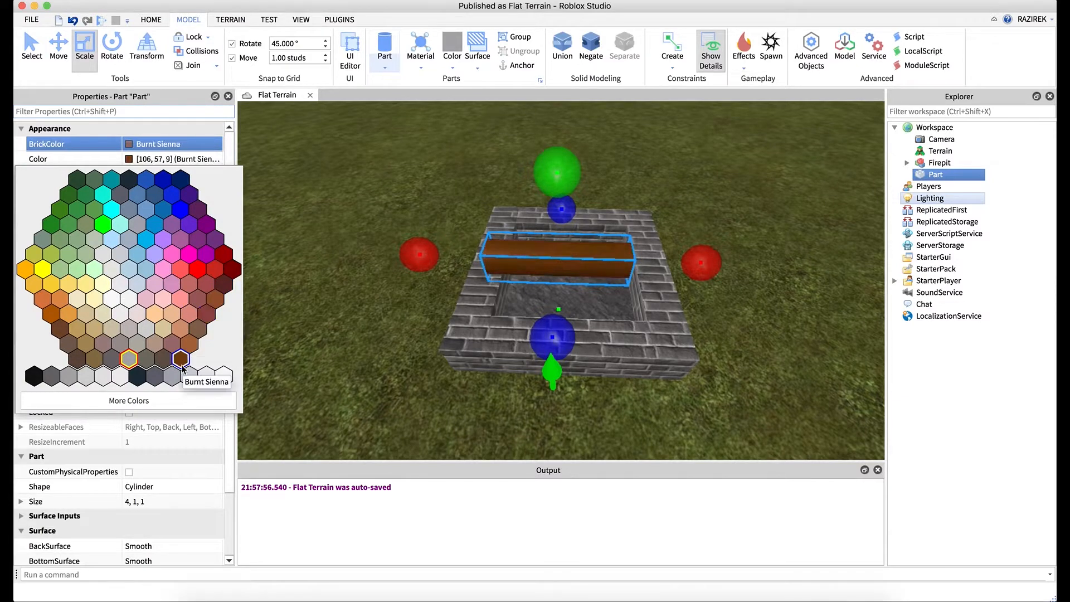
pyautogui.click(78, 357)
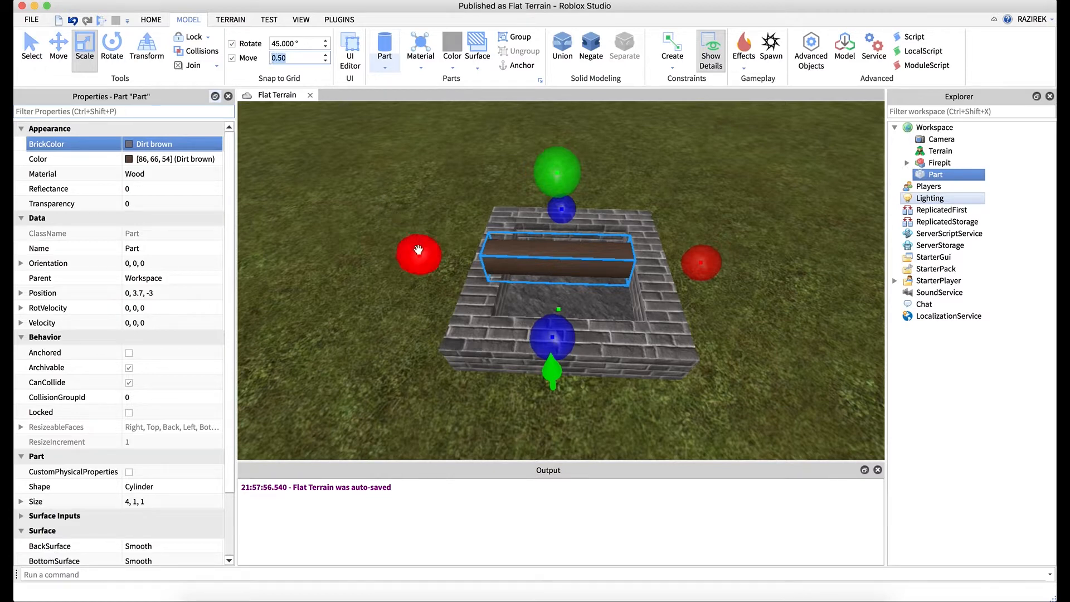
pyautogui.moveTo(419, 252); pyautogui.dragTo(436, 254)
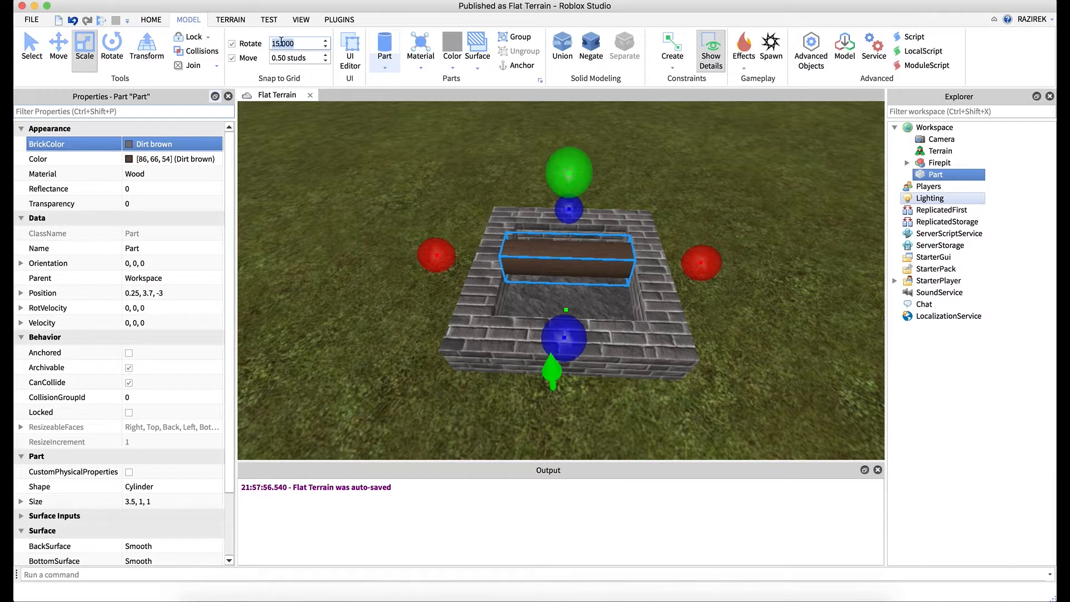
# Step: Rotate the log in 15° increments until its orientation is 0, 0, 75
pyautogui.click(114, 49)
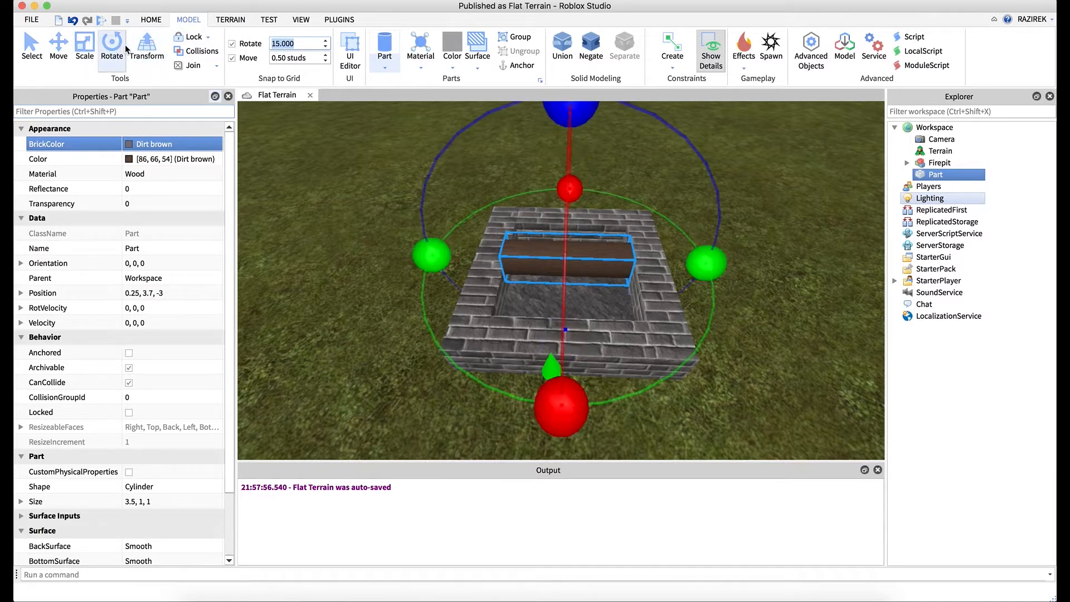
pyautogui.moveTo(551, 114); pyautogui.dragTo(383, 208)
pyautogui.moveTo(527, 200); pyautogui.dragTo(527, 202, button='right')
pyautogui.scroll(-3, 527, 202)
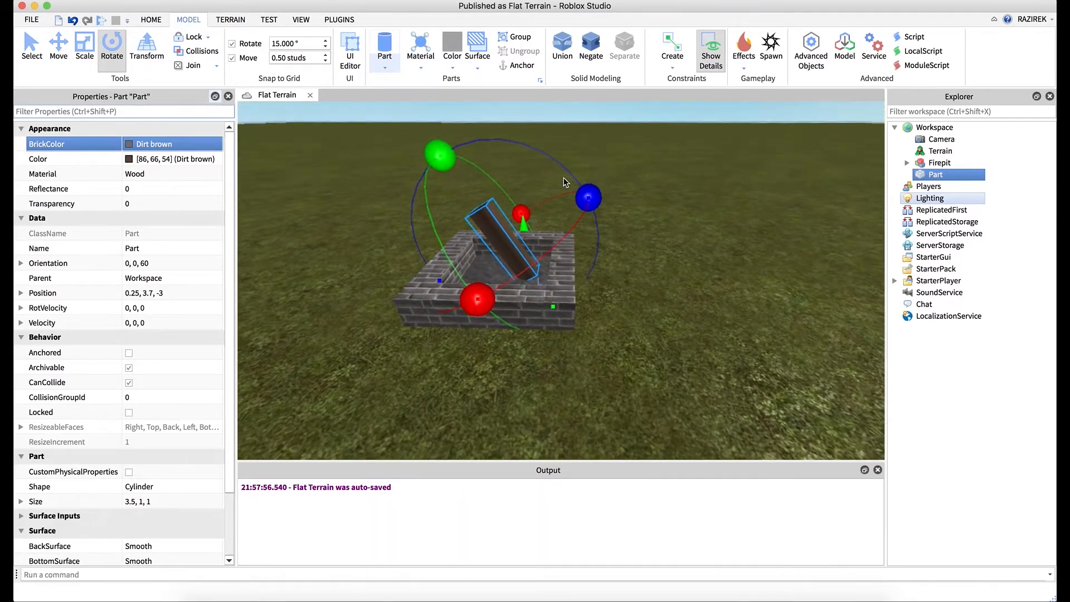
pyautogui.moveTo(594, 196); pyautogui.dragTo(596, 222)
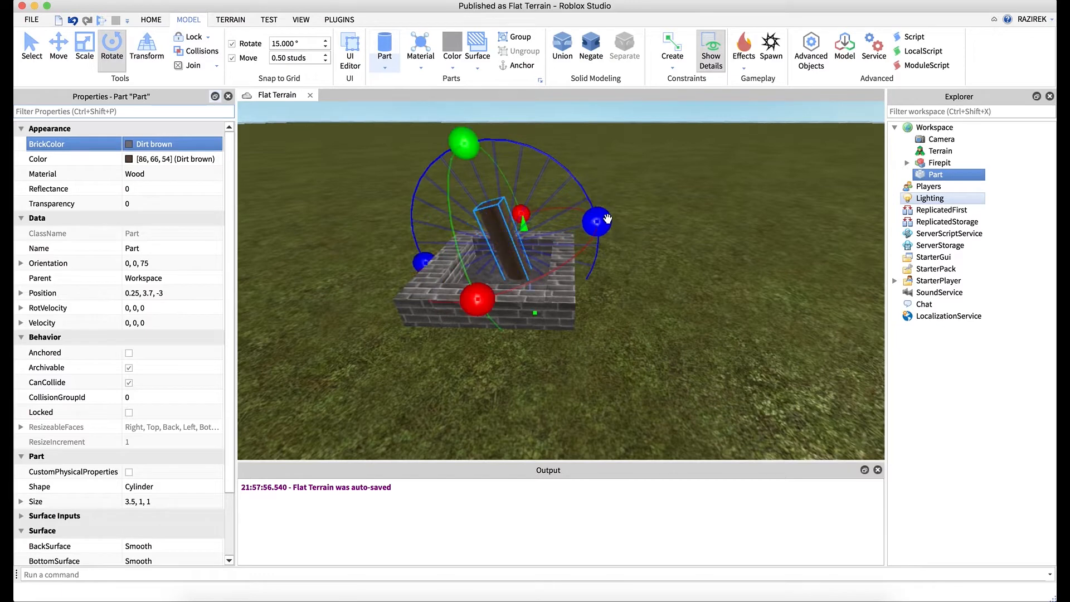
# Step: Lower the tilted log 0.5 studs along its own axis into the firepit
pyautogui.click(60, 47)
pyautogui.moveTo(470, 144); pyautogui.dragTo(475, 160)
pyautogui.moveTo(544, 187); pyautogui.dragTo(542, 184, button='right')
pyautogui.press('w')
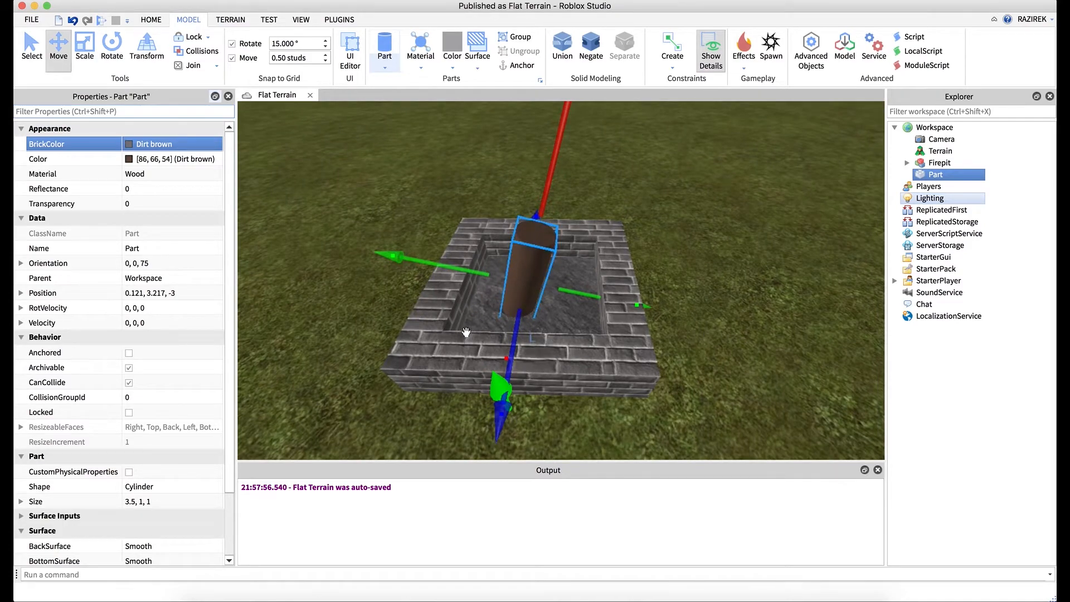
# Step: Shift the log off-centre inside the firepit to position -0.429, 3.364, -3.373
pyautogui.moveTo(473, 322); pyautogui.dragTo(472, 320, button='right')
pyautogui.press('q')
pyautogui.press('e')
pyautogui.press('s')
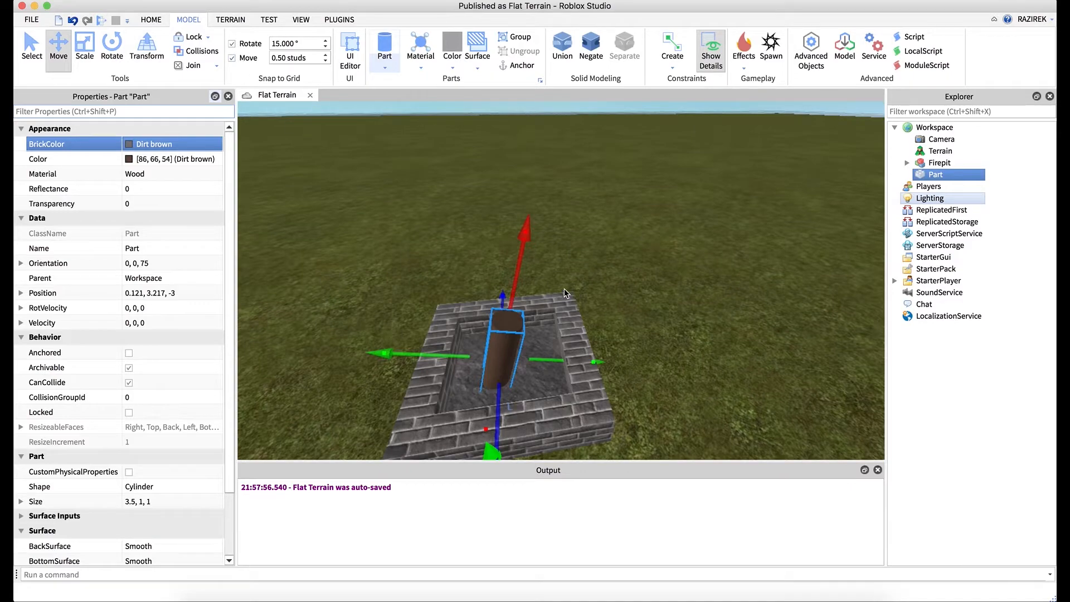
pyautogui.press('d')
pyautogui.moveTo(565, 288); pyautogui.dragTo(569, 286, button='right')
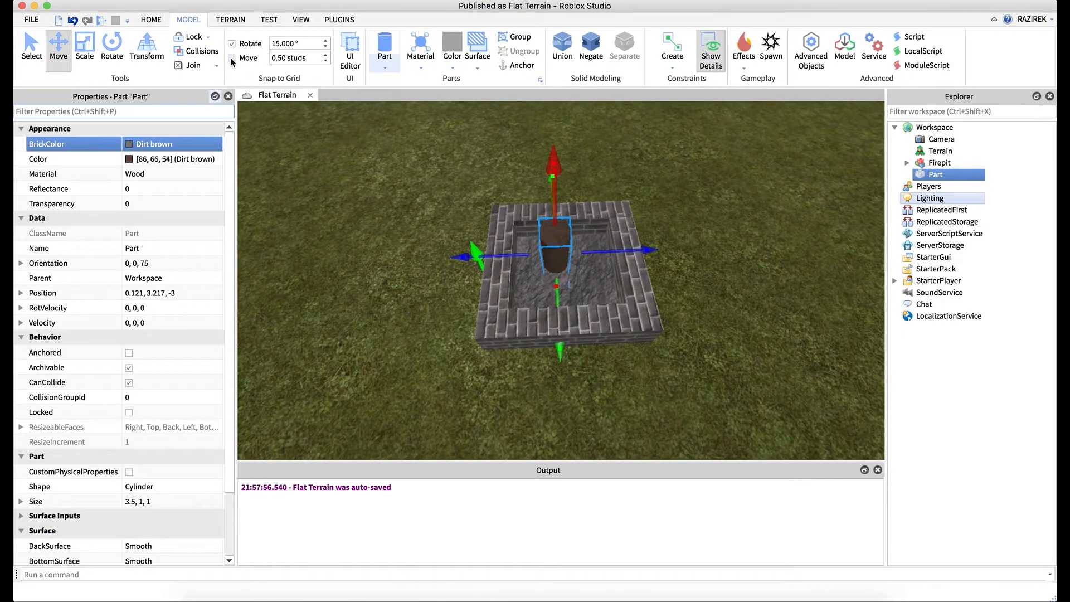
pyautogui.moveTo(636, 254); pyautogui.dragTo(645, 251)
pyautogui.moveTo(645, 251); pyautogui.dragTo(645, 252, button='right')
pyautogui.moveTo(549, 254); pyautogui.dragTo(525, 249)
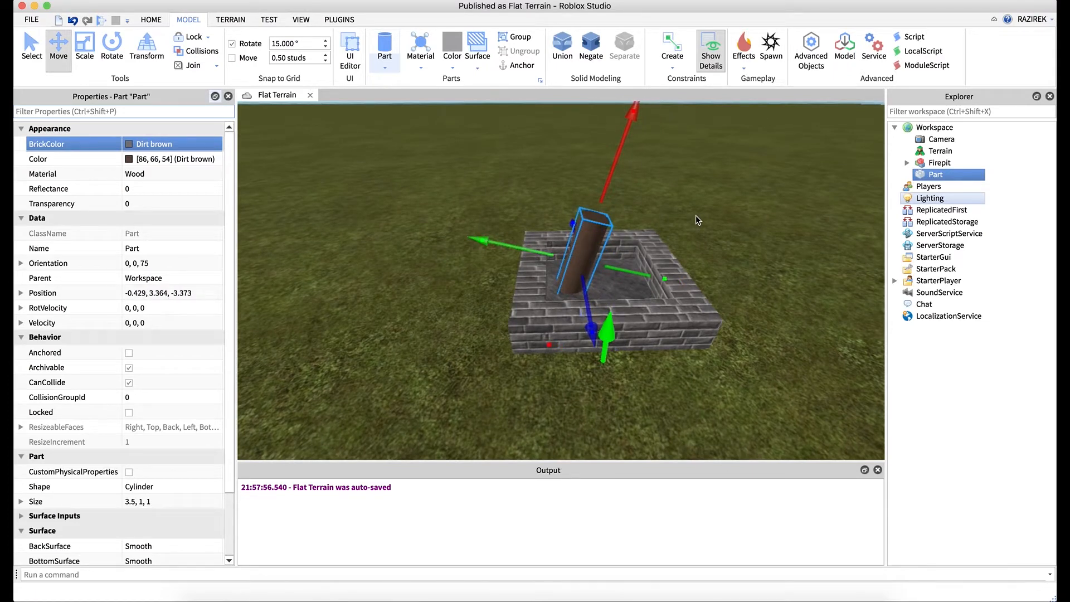
# Step: Duplicate the log and rotate the copy to orientation 0, 0, 120 so it leans the opposite way
pyautogui.press('super+d')
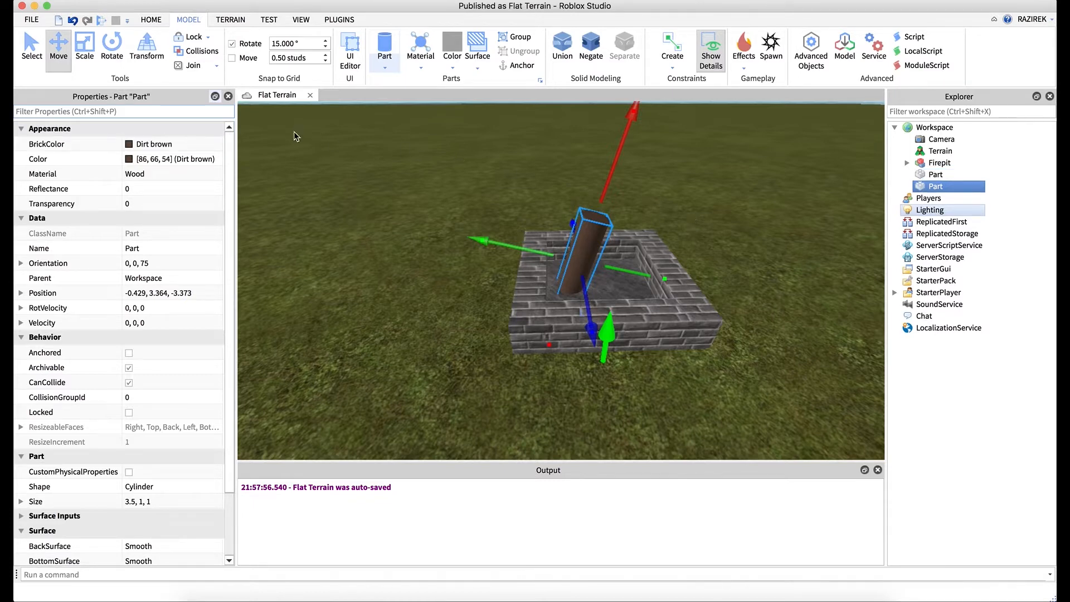
pyautogui.click(112, 54)
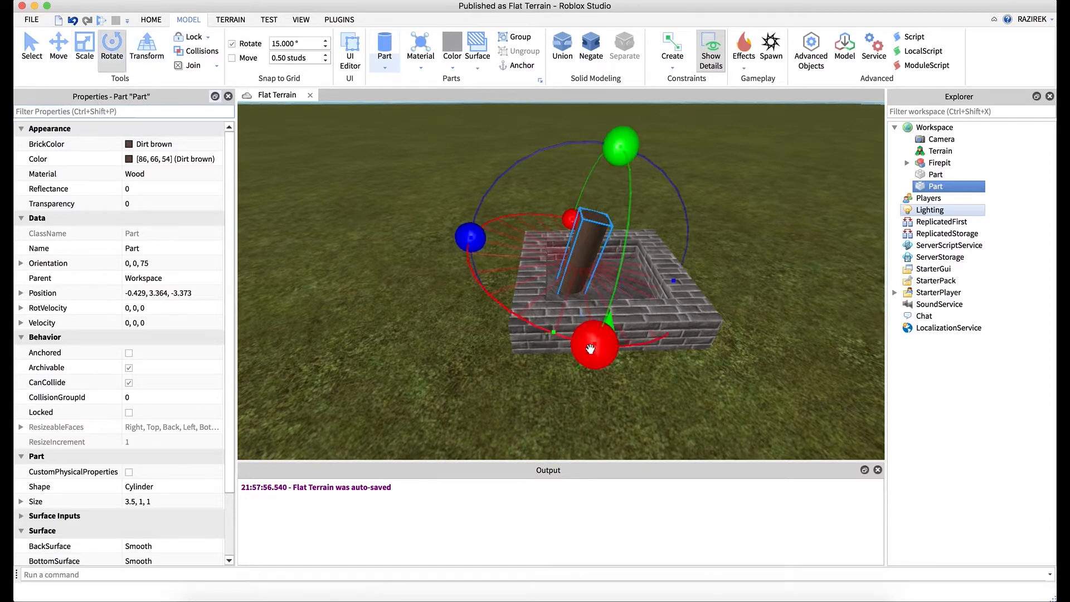
pyautogui.moveTo(590, 349)
pyautogui.mouseDown()
pyautogui.moveTo(667, 346)
pyautogui.moveTo(591, 345)
pyautogui.mouseUp()
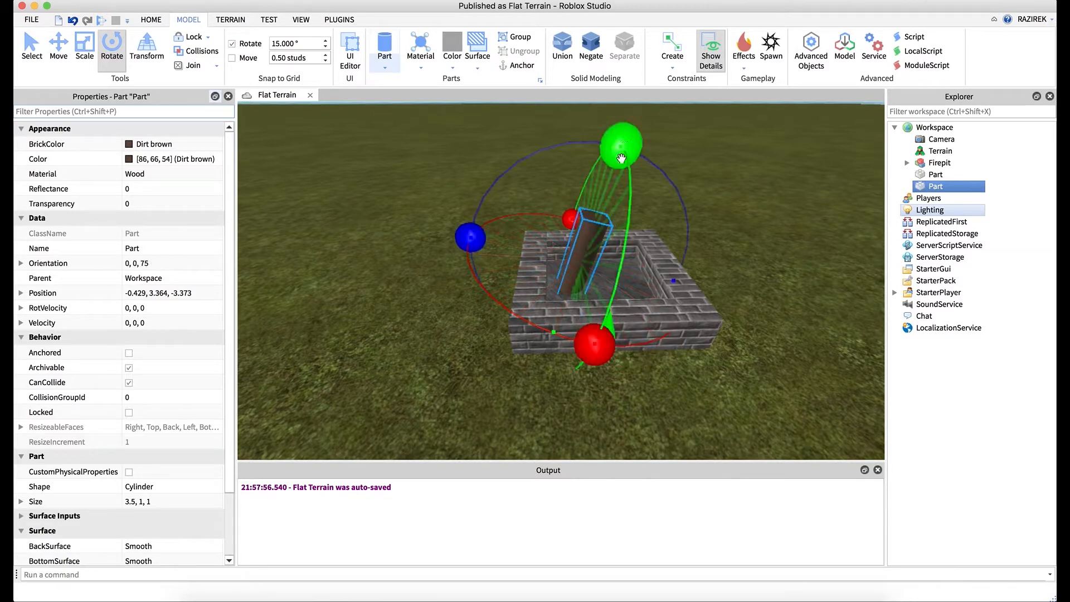
pyautogui.moveTo(474, 241); pyautogui.dragTo(480, 324)
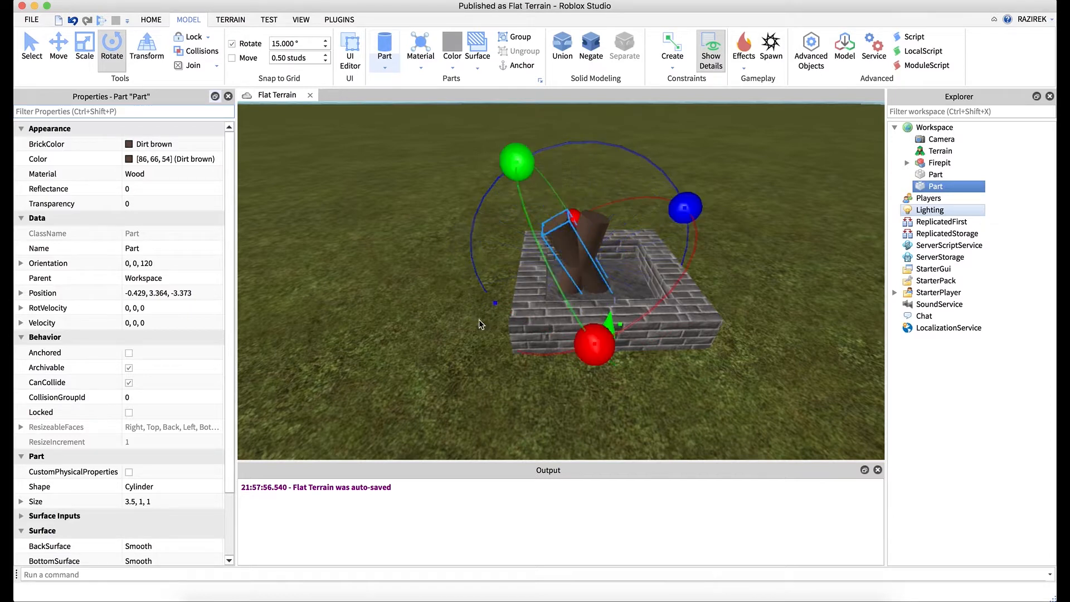
# Step: Move the duplicated log across the first one to position 0.552, 3.503, -3.373
pyautogui.click(59, 46)
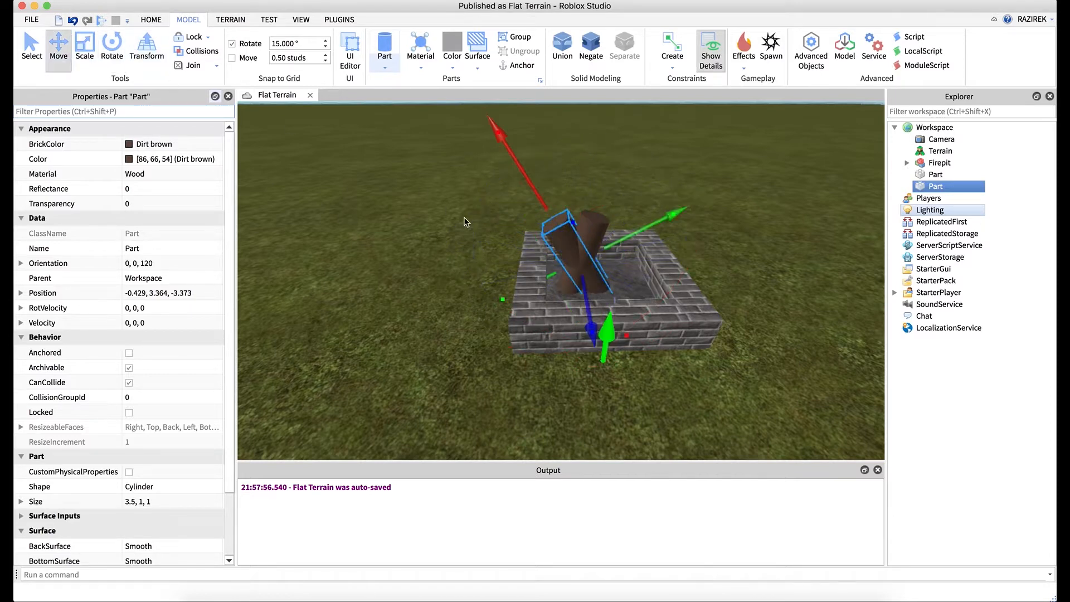
pyautogui.moveTo(640, 241); pyautogui.dragTo(562, 177)
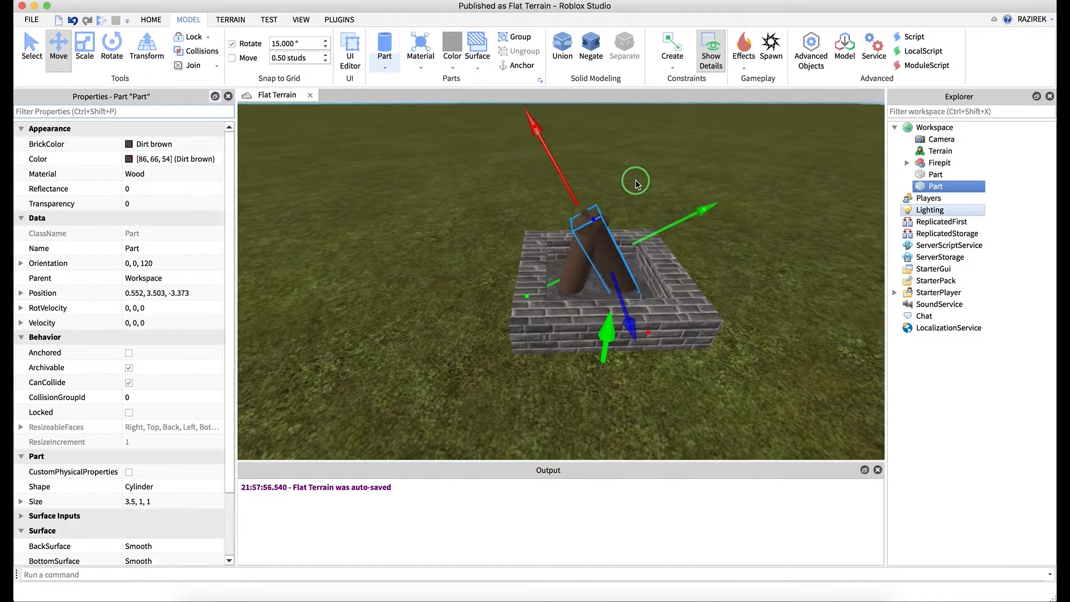
# Step: Shift the second log sideways and deeper into the firepit to position 0.995, 3.305, -3.373
pyautogui.moveTo(635, 181); pyautogui.dragTo(635, 181, button='right')
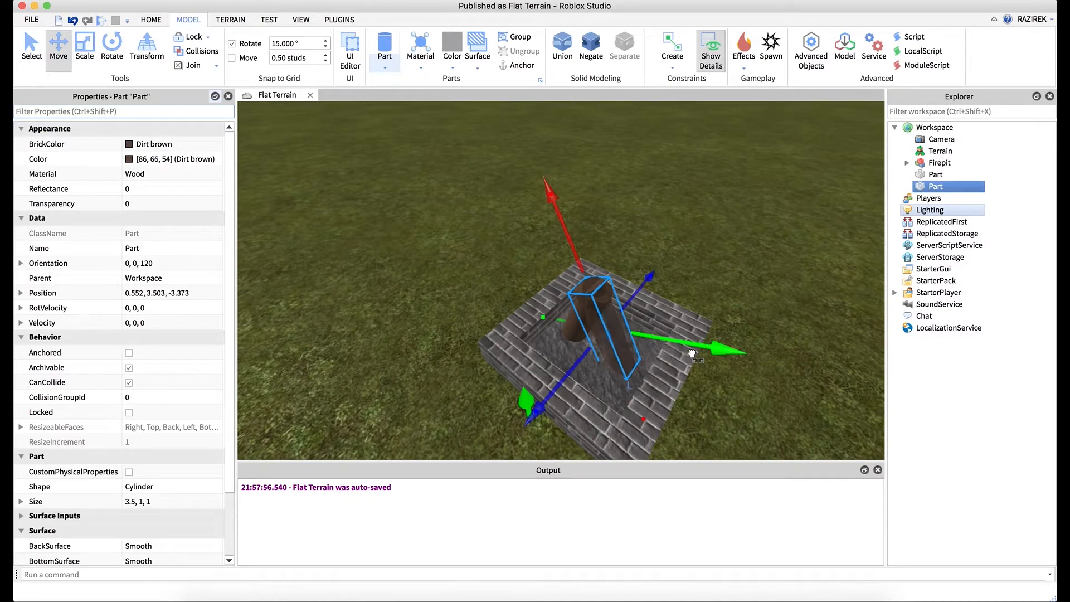
pyautogui.moveTo(691, 354); pyautogui.dragTo(705, 350)
pyautogui.moveTo(689, 311); pyautogui.dragTo(688, 311, button='right')
pyautogui.moveTo(587, 174); pyautogui.dragTo(606, 195)
pyautogui.moveTo(689, 206); pyautogui.dragTo(689, 207, button='right')
pyautogui.moveTo(649, 246); pyautogui.dragTo(655, 244, button='right')
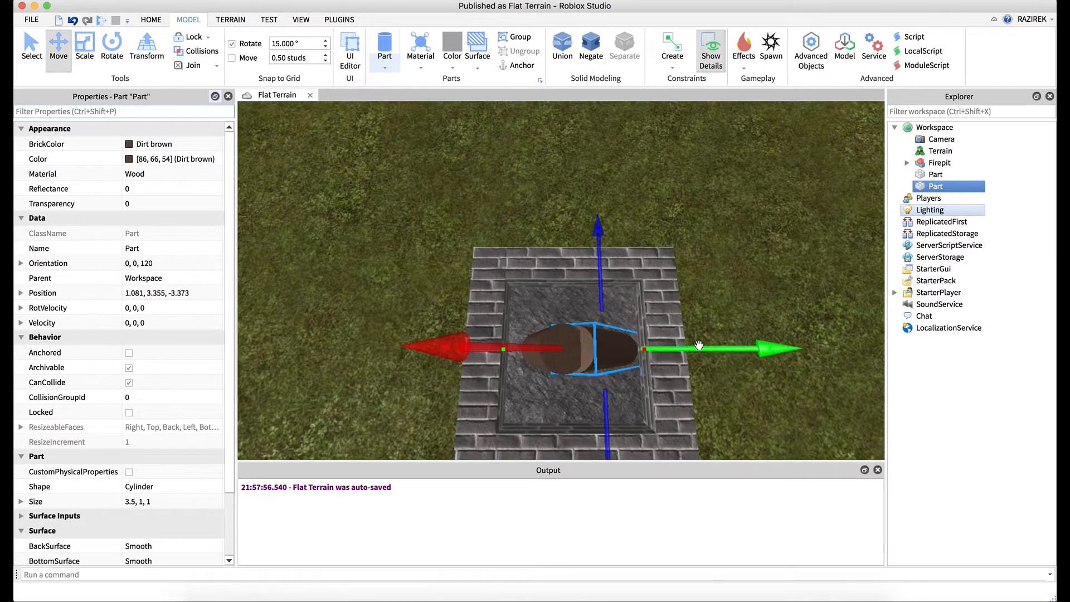
pyautogui.moveTo(699, 347); pyautogui.dragTo(693, 349)
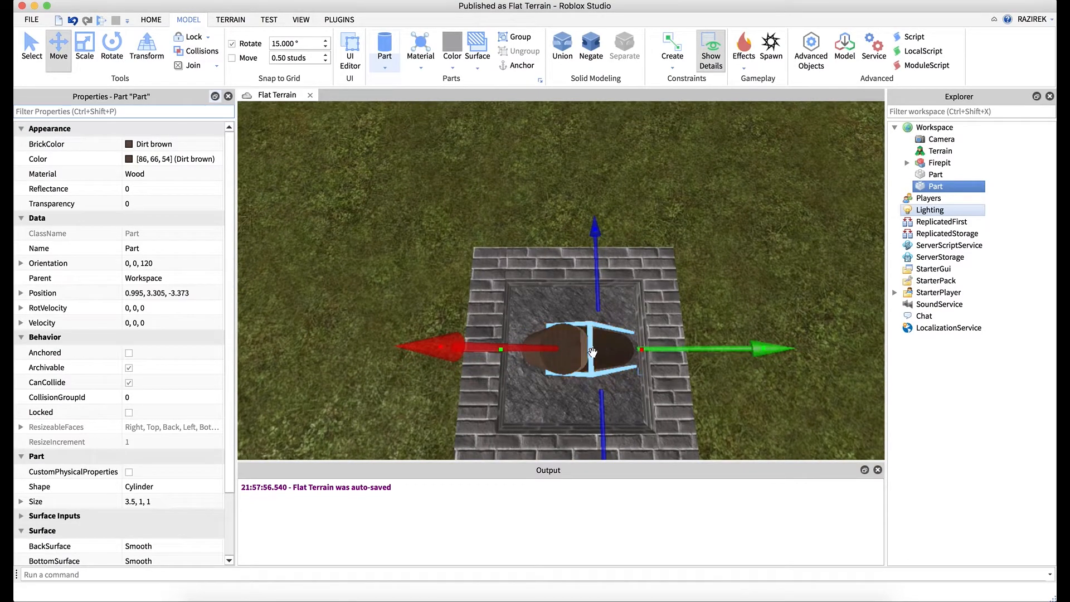
# Step: Fine-tune the second log along its own axes so it rests against the first, at position 0.779, 3.531, -3.373
pyautogui.moveTo(609, 330); pyautogui.dragTo(609, 329, button='right')
pyautogui.press('q')
pyautogui.scroll(-5, 610, 329)
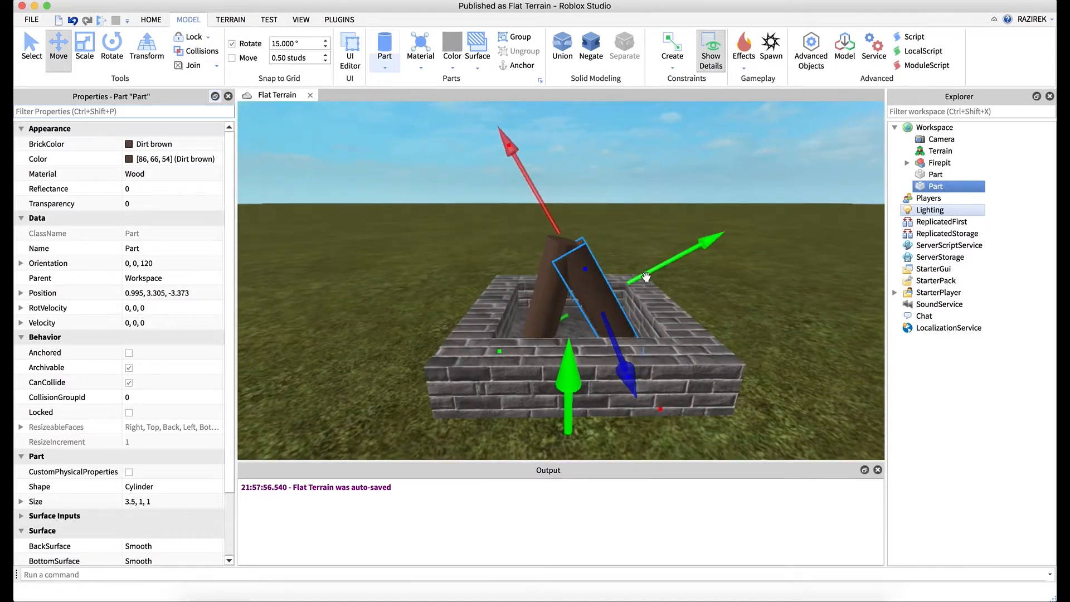
pyautogui.moveTo(644, 277); pyautogui.dragTo(628, 284)
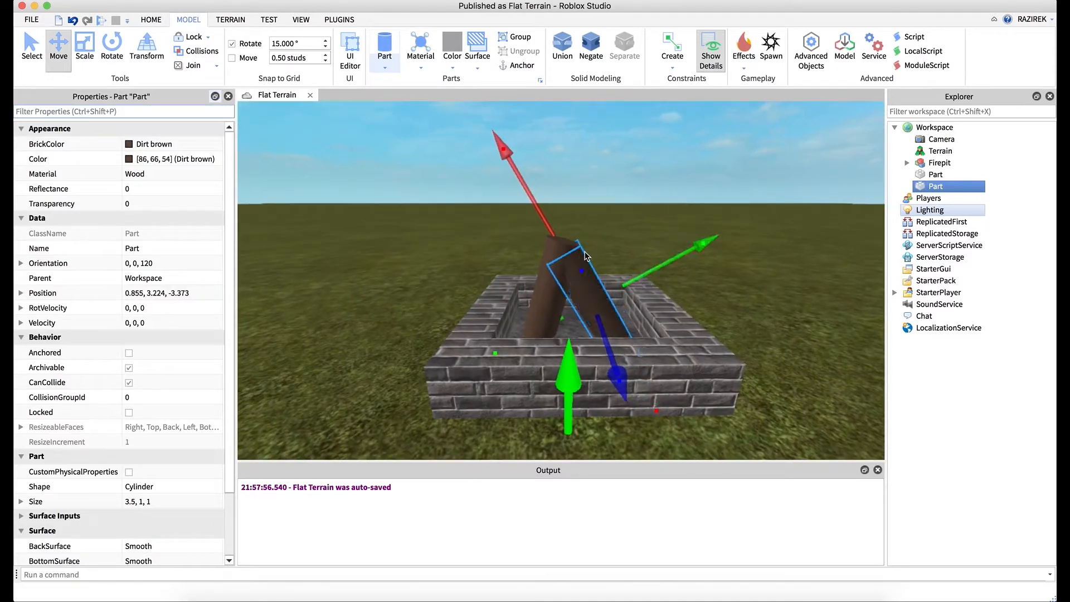
pyautogui.moveTo(545, 218); pyautogui.dragTo(536, 208)
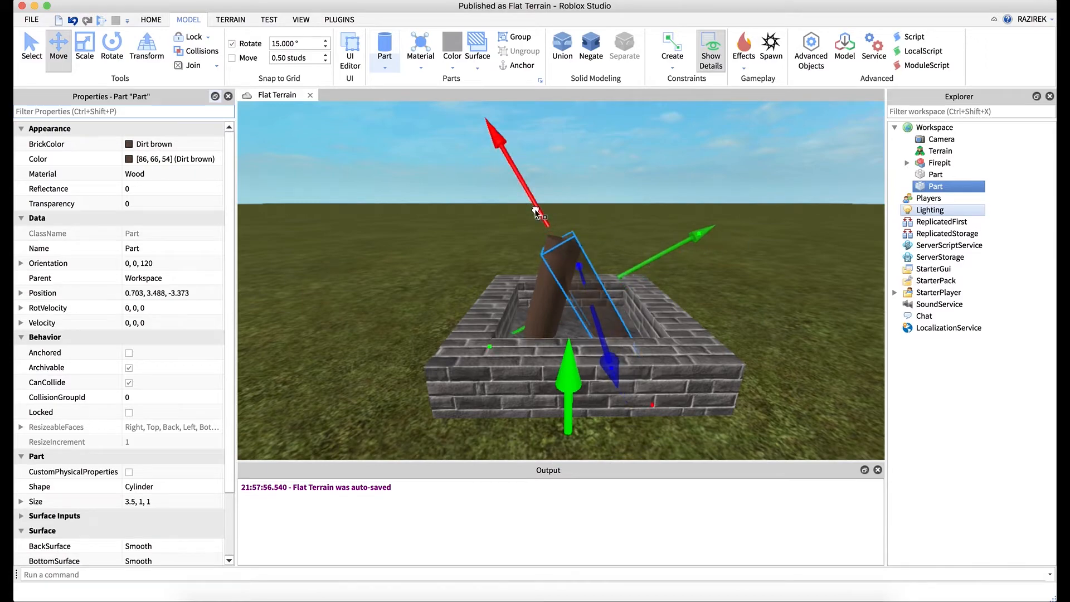
pyautogui.moveTo(637, 261); pyautogui.dragTo(644, 257)
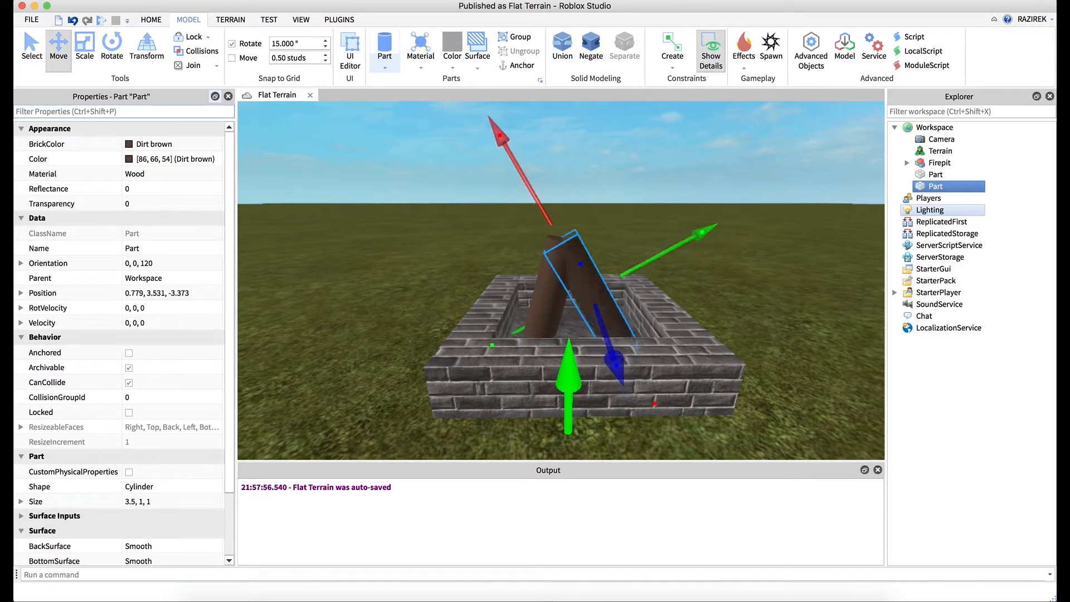
# Step: Duplicate the second log and rotate the copy to orientation -25.66, -16.1, 123.69
pyautogui.moveTo(632, 213); pyautogui.dragTo(633, 213, button='right')
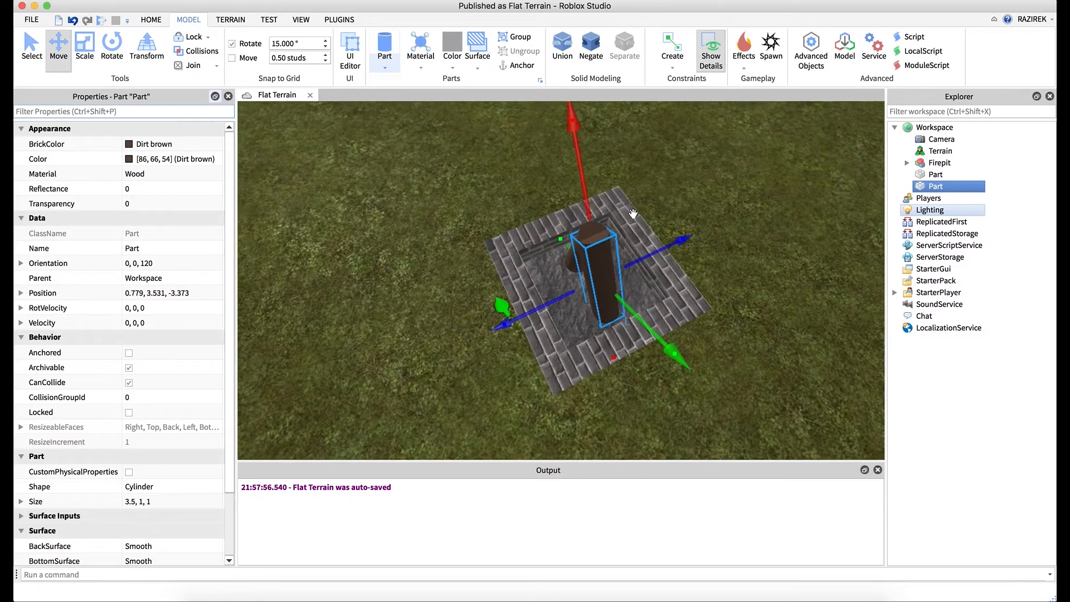
pyautogui.press('super+d')
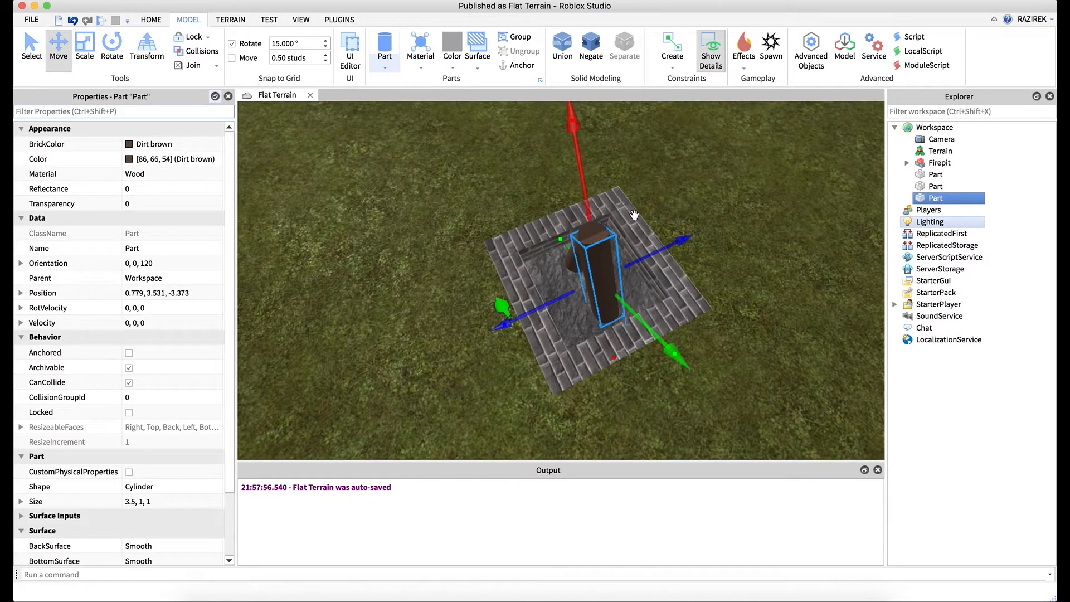
pyautogui.click(114, 49)
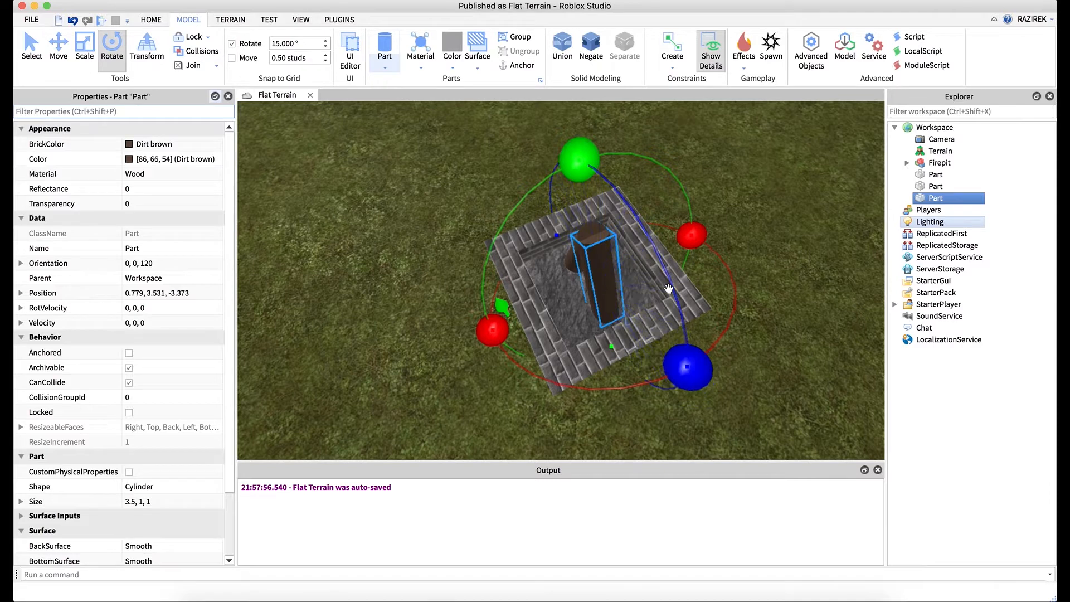
pyautogui.moveTo(575, 154); pyautogui.dragTo(654, 141)
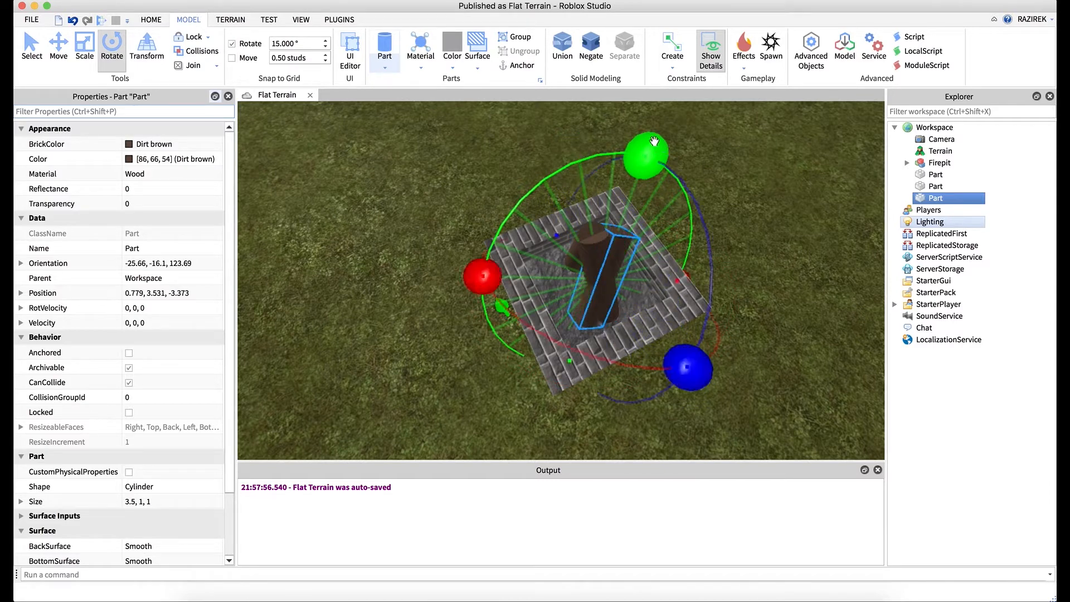
# Step: Move the third log down among the others to position -0.035, 3.21, -2.753
pyautogui.click(59, 50)
pyautogui.moveTo(463, 179); pyautogui.dragTo(486, 179, button='right')
pyautogui.moveTo(486, 178); pyautogui.dragTo(493, 186)
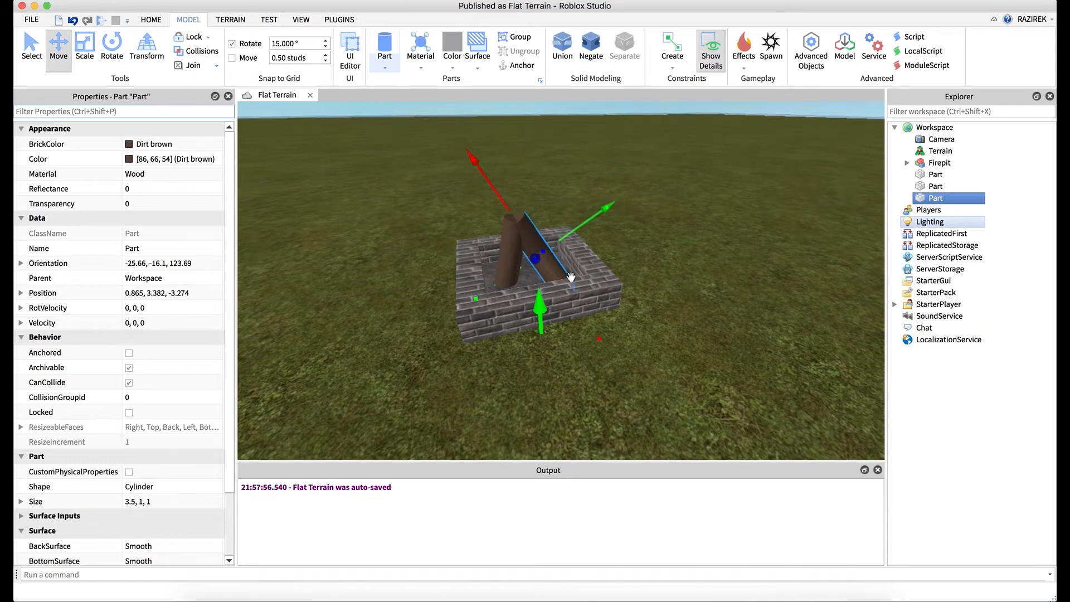
pyautogui.moveTo(571, 277); pyautogui.dragTo(575, 277, button='right')
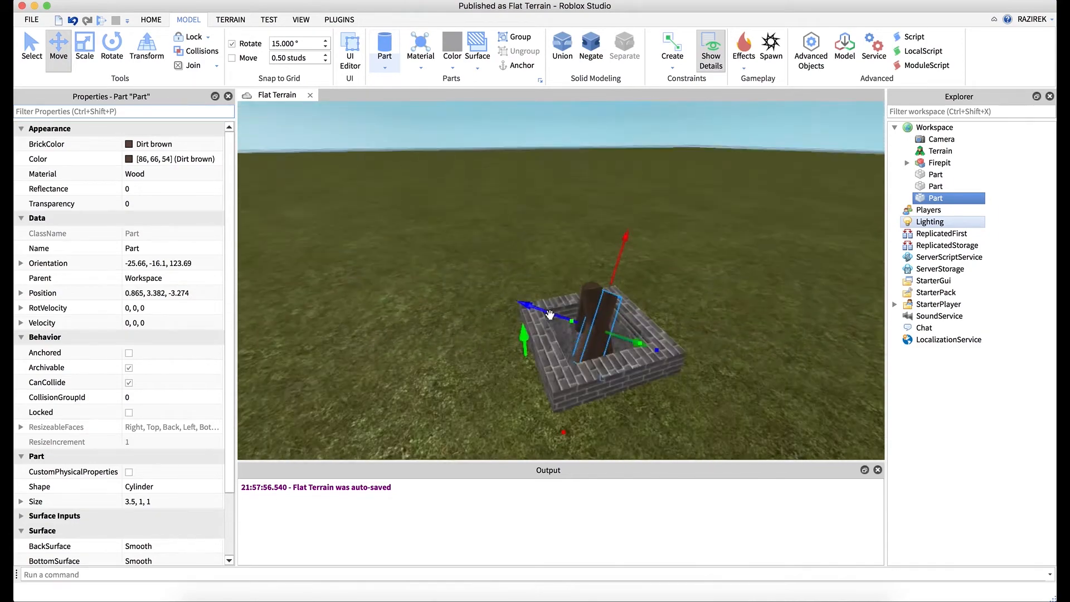
pyautogui.moveTo(549, 315); pyautogui.dragTo(614, 335)
pyautogui.moveTo(601, 316); pyautogui.dragTo(600, 313, button='right')
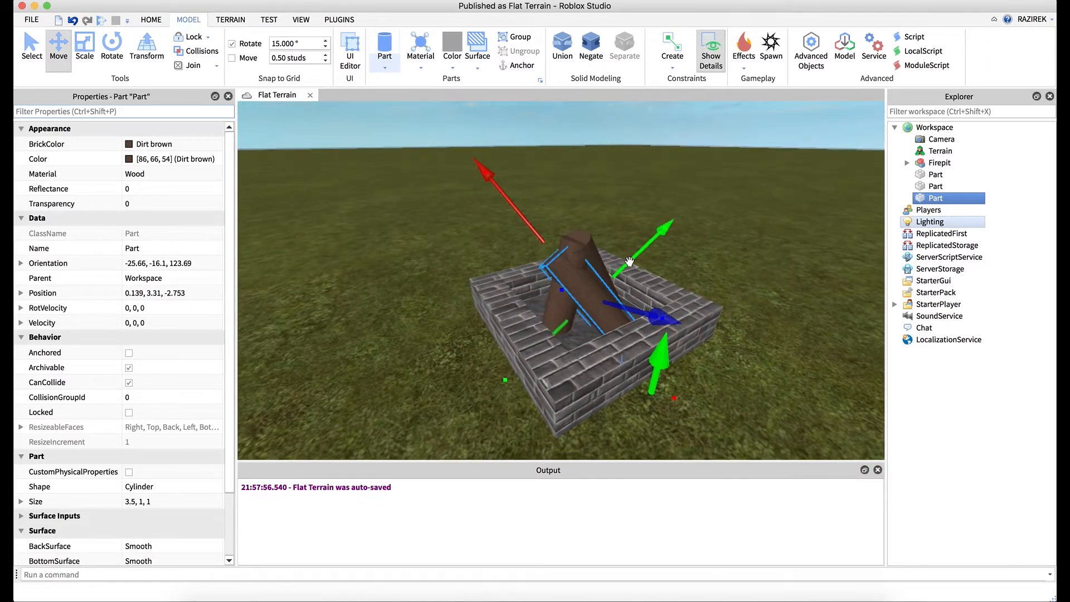
pyautogui.moveTo(629, 264); pyautogui.dragTo(625, 268)
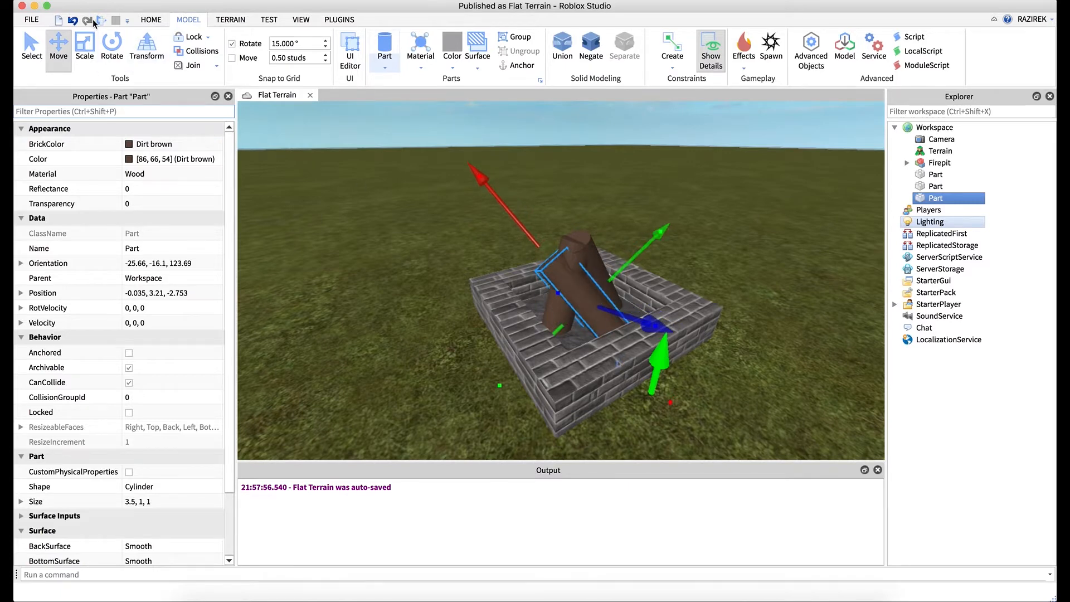
# Step: Rotate the third log 15 degrees more upright, to orientation -25.66, -16.1, 108.69
pyautogui.click(112, 47)
pyautogui.moveTo(658, 217); pyautogui.dragTo(682, 249)
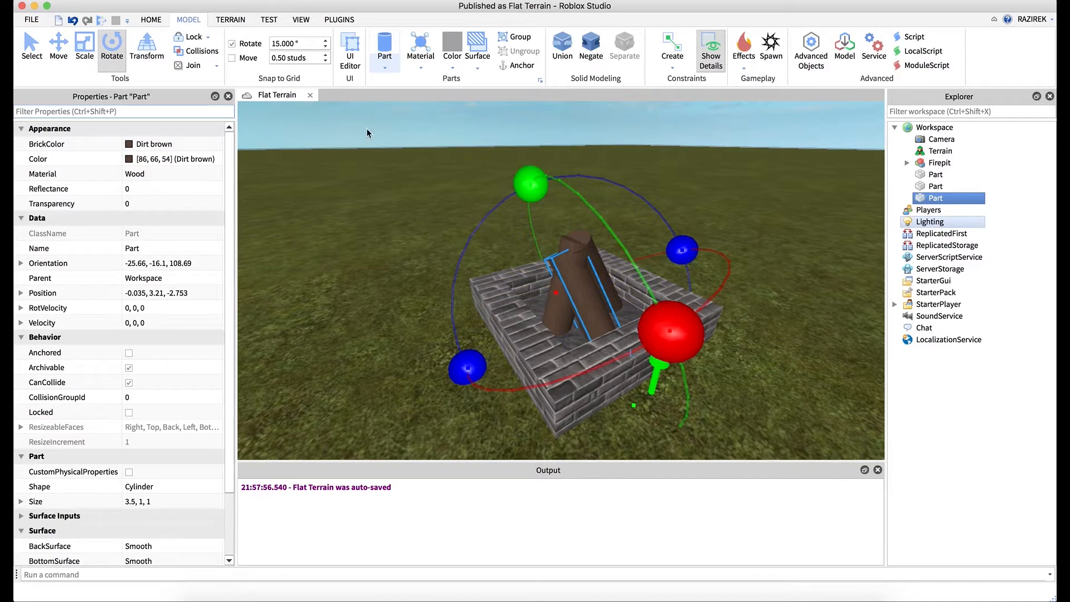
pyautogui.click(59, 49)
pyautogui.moveTo(601, 174); pyautogui.dragTo(603, 179, button='right')
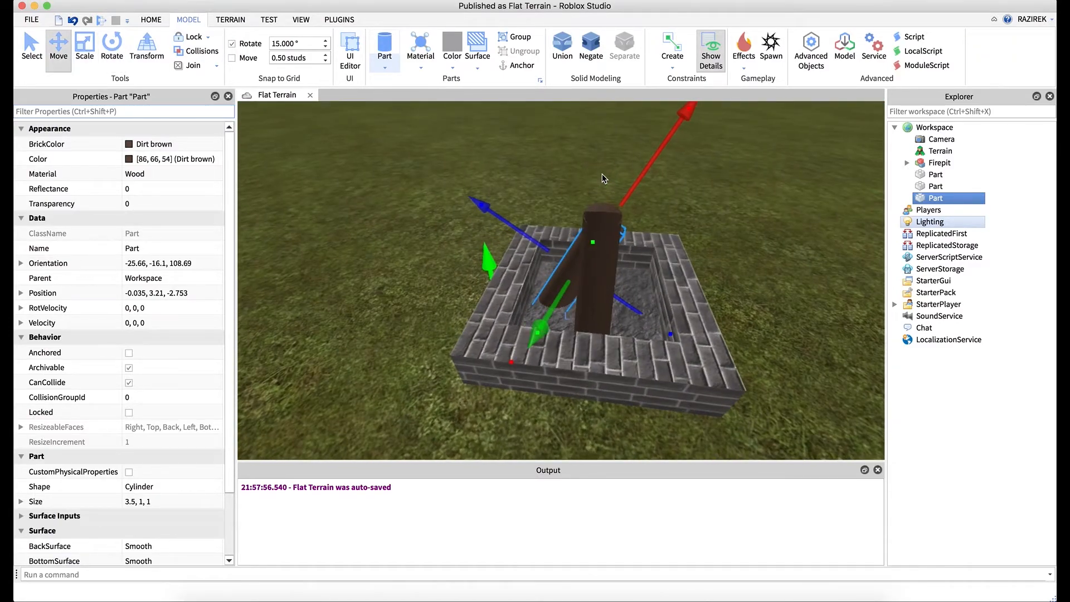
# Step: Duplicate the third log, place the copy at 0.137, 3.348, -4.322 and rotate it to orientation 31.53, 2.9, 79.81
pyautogui.press('super+d')
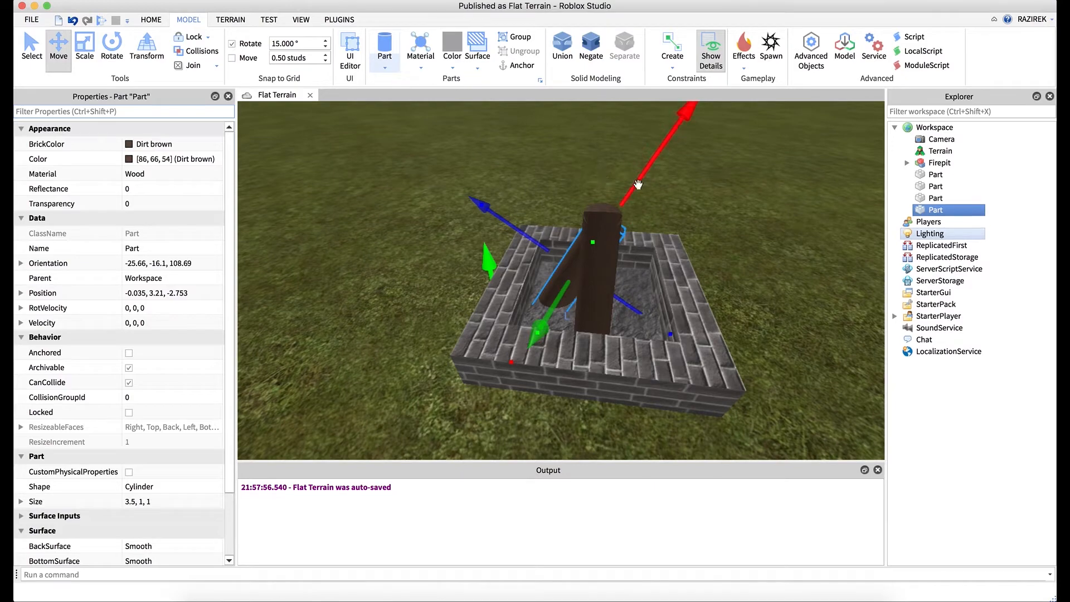
pyautogui.moveTo(673, 192); pyautogui.dragTo(672, 207, button='right')
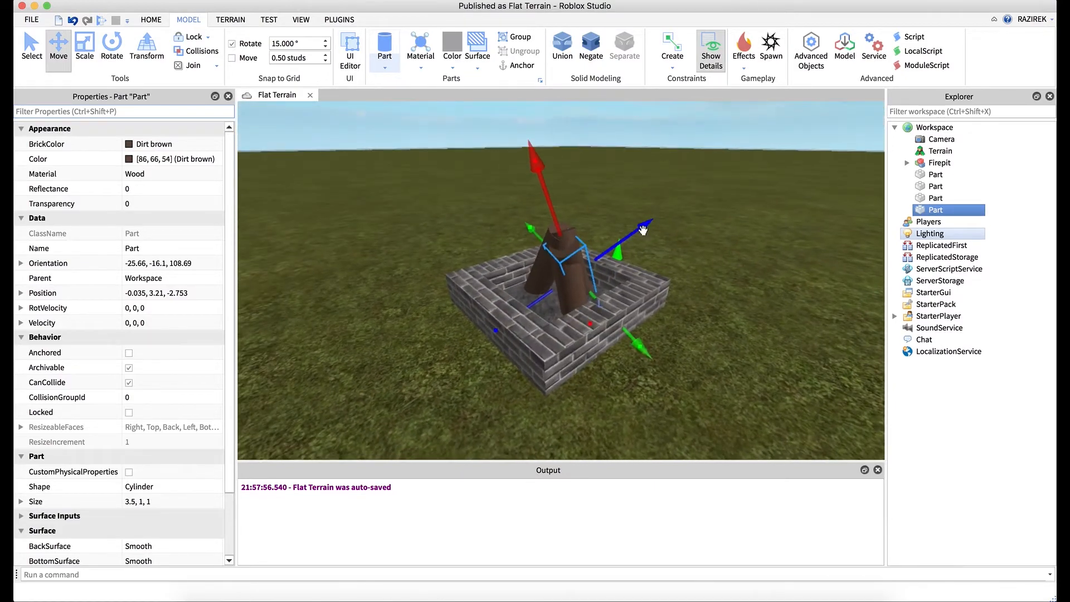
pyautogui.moveTo(643, 230); pyautogui.dragTo(611, 185)
pyautogui.click(112, 47)
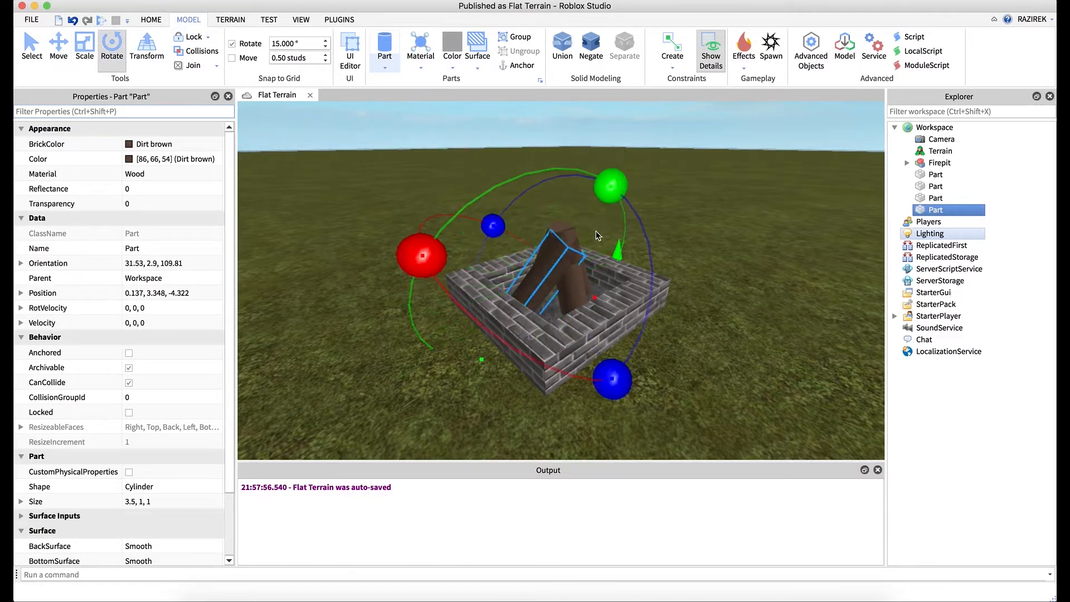
pyautogui.moveTo(613, 380); pyautogui.dragTo(608, 281)
pyautogui.moveTo(614, 245); pyautogui.dragTo(614, 245, button='right')
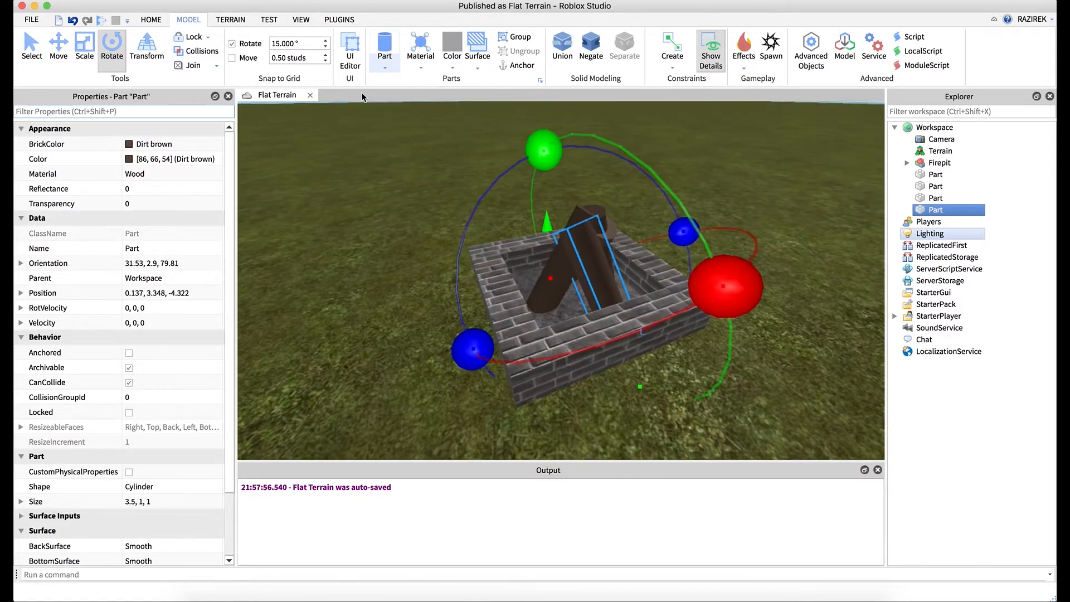
# Step: Move the fourth log against the other three at position 0.206, 3.333, -3.835 and deselect it
pyautogui.click(62, 48)
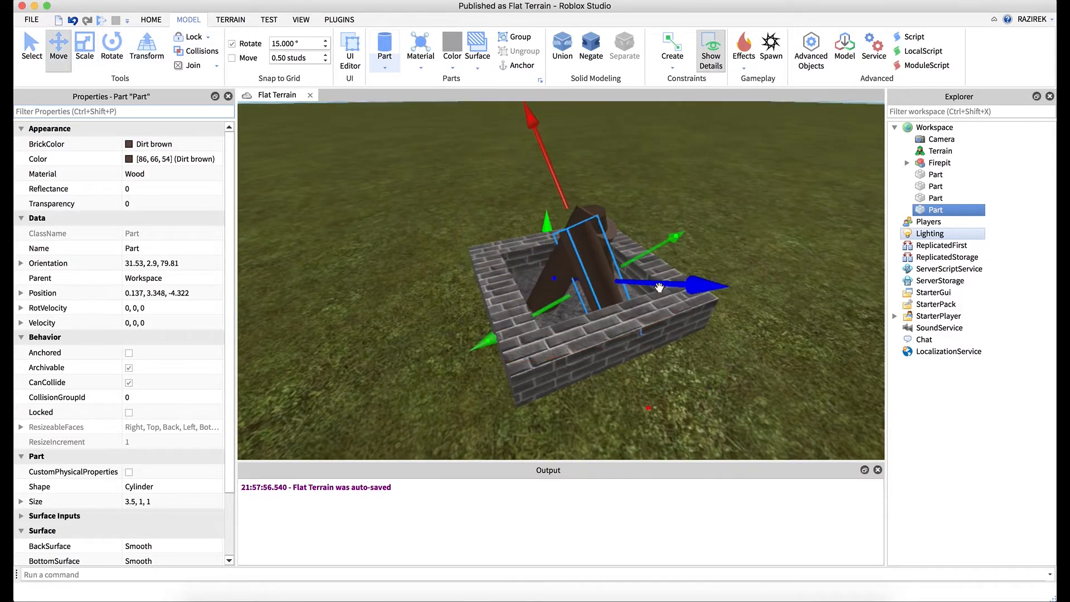
pyautogui.moveTo(659, 286); pyautogui.dragTo(652, 284)
pyautogui.moveTo(550, 177); pyautogui.dragTo(547, 167)
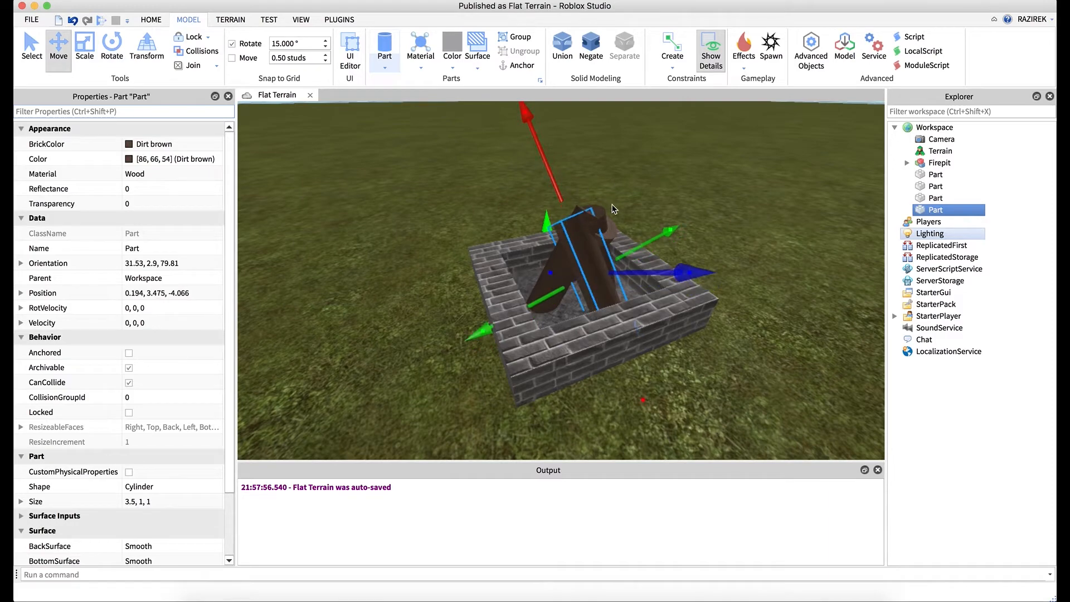
pyautogui.moveTo(670, 251); pyautogui.dragTo(671, 252, button='right')
pyautogui.moveTo(669, 248); pyautogui.dragTo(671, 252, button='right')
pyautogui.moveTo(482, 229); pyautogui.dragTo(490, 233)
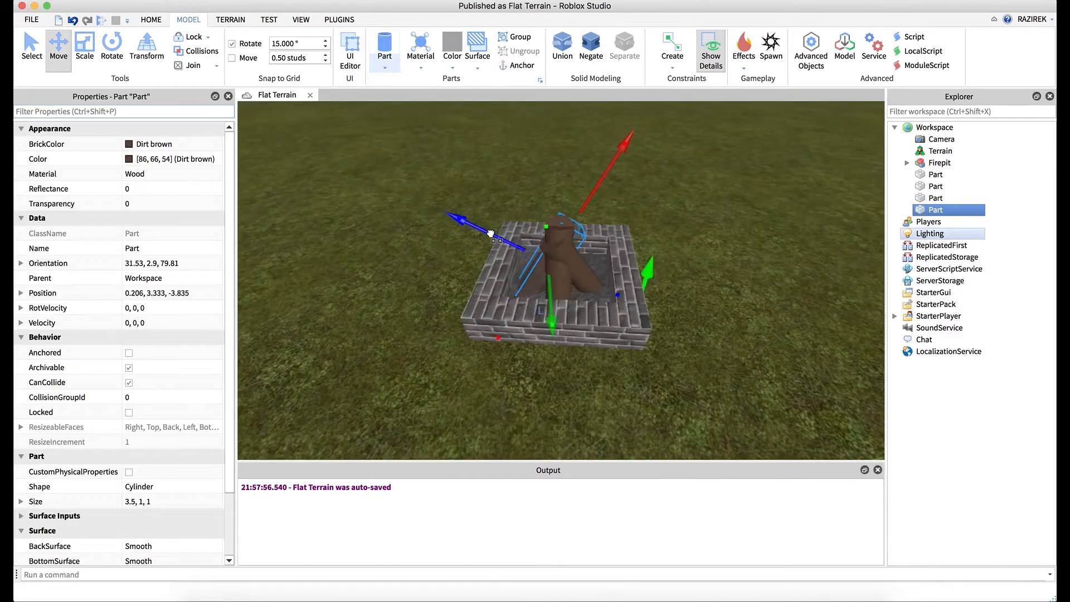
pyautogui.click(690, 204)
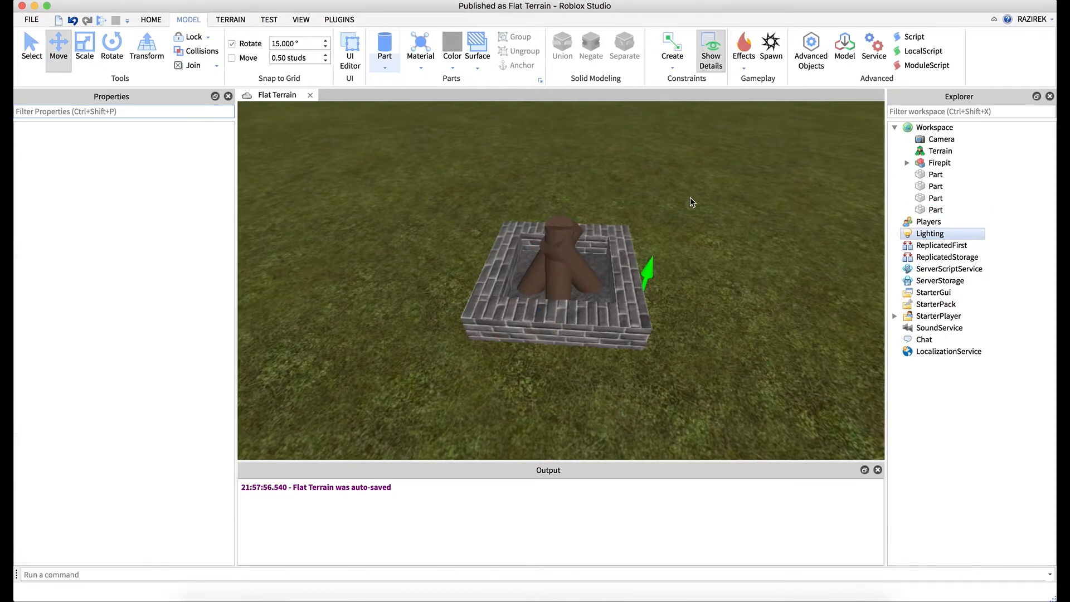
# Step: Insert a sphere part above the firepit
pyautogui.moveTo(692, 203); pyautogui.dragTo(720, 217, button='right')
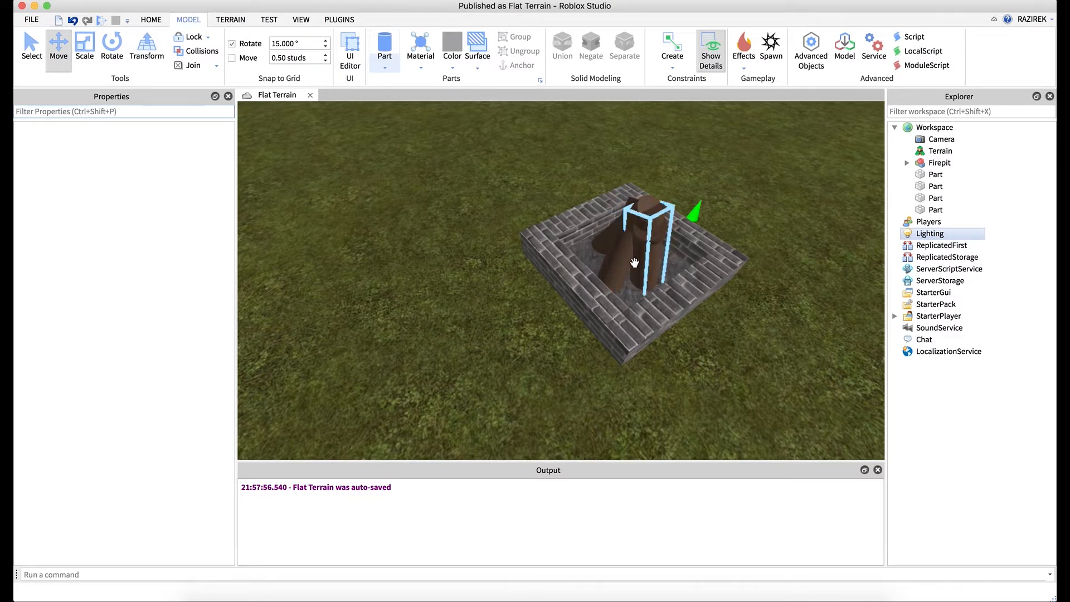
pyautogui.press('w')
pyautogui.moveTo(682, 246); pyautogui.dragTo(682, 245, button='right')
pyautogui.press('a')
pyautogui.press('a')
pyautogui.press('a')
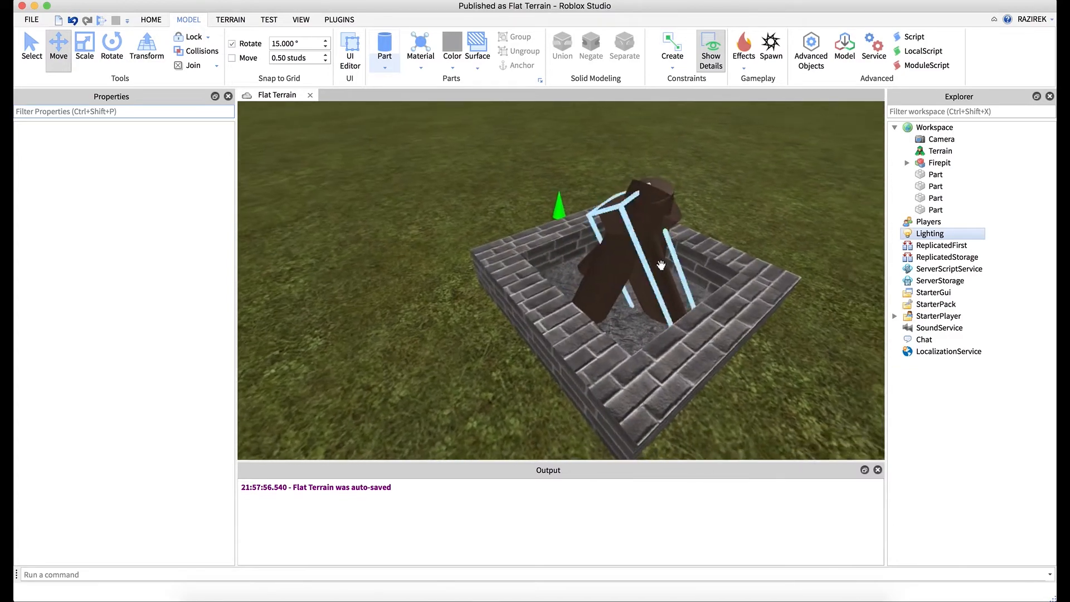
pyautogui.click(390, 65)
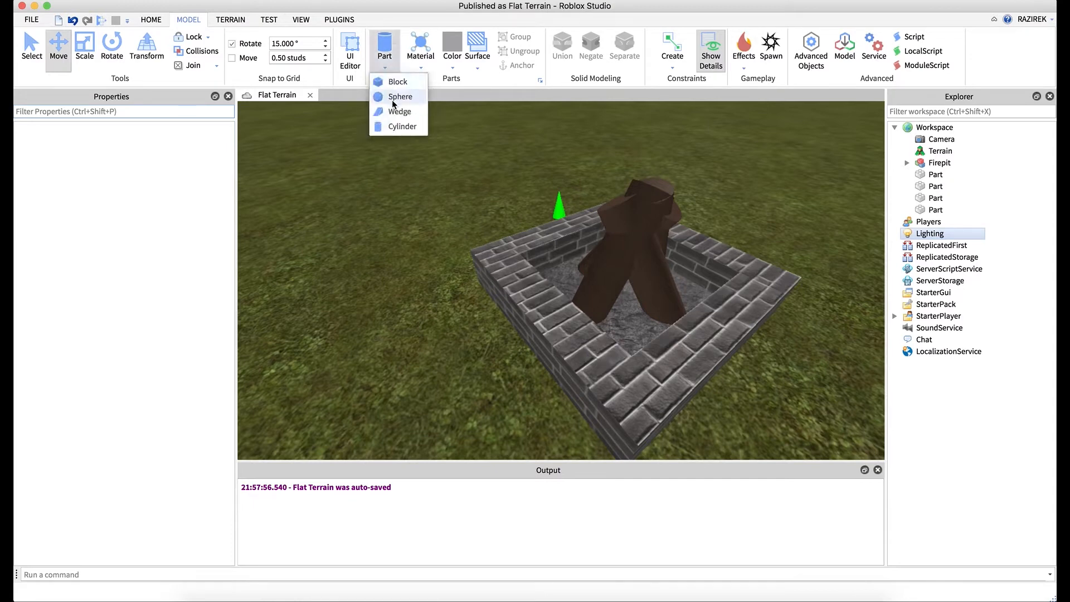
pyautogui.click(393, 102)
pyautogui.scroll(-5, 513, 172)
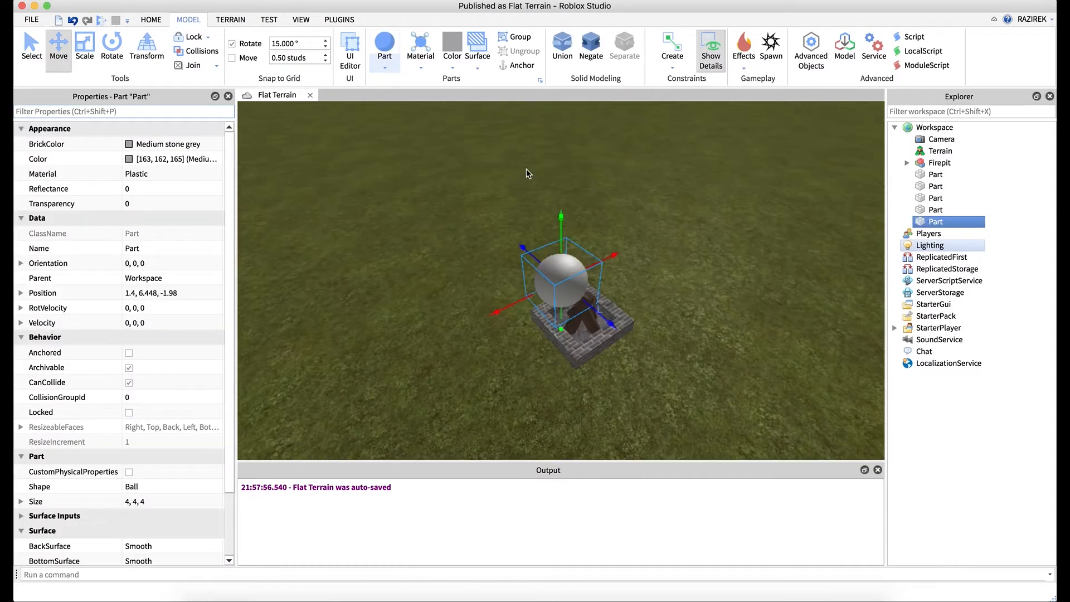
# Step: Choose the Scale tool and enable movement snapping with an increment of 1 stud
pyautogui.click(92, 45)
pyautogui.click(249, 58)
pyautogui.doubleClick(282, 57)
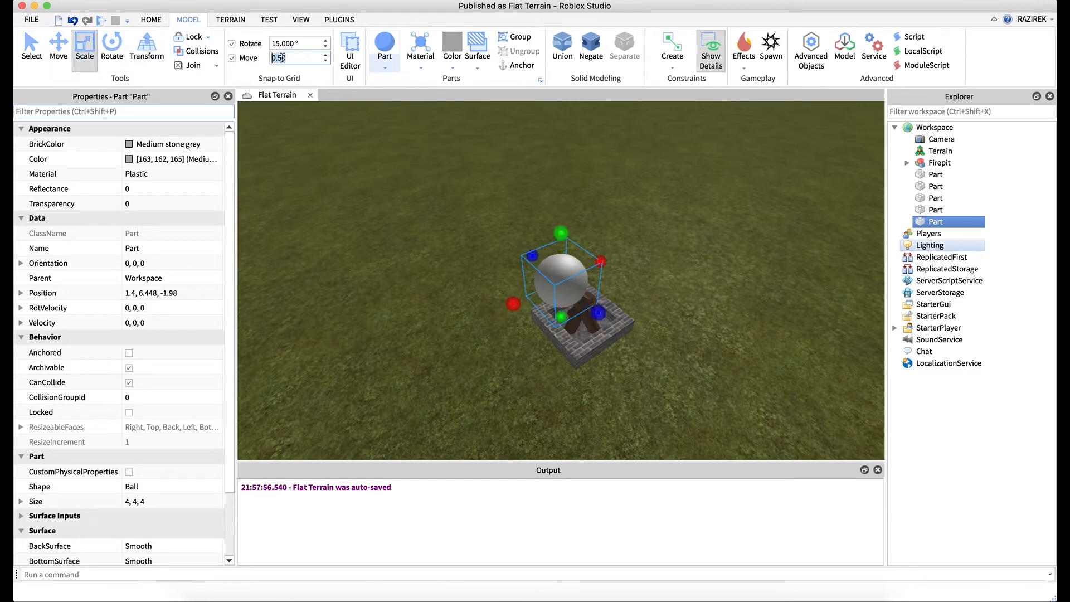
pyautogui.write('21')
pyautogui.press('BackSpace')
pyautogui.press('BackSpace')
pyautogui.write('1')
pyautogui.press('Return')
# Step: Scale the sphere down evenly to a size of 2.05, 2.05, 2.05
pyautogui.moveTo(565, 236); pyautogui.dragTo(567, 241, button='right')
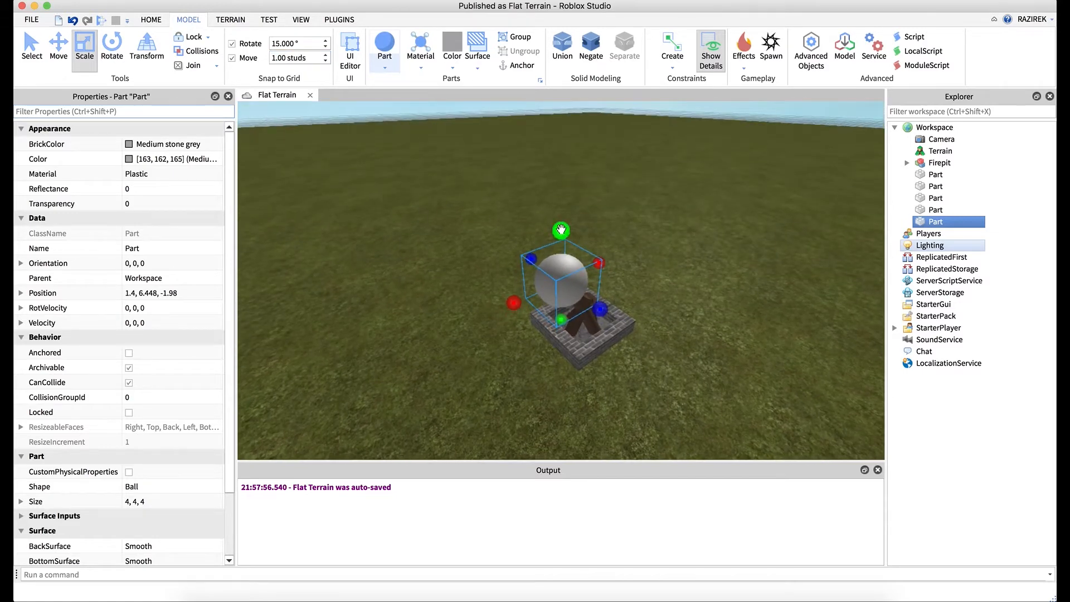
pyautogui.moveTo(561, 229)
pyautogui.mouseDown()
pyautogui.moveTo(566, 253)
pyautogui.moveTo(565, 242)
pyautogui.mouseUp()
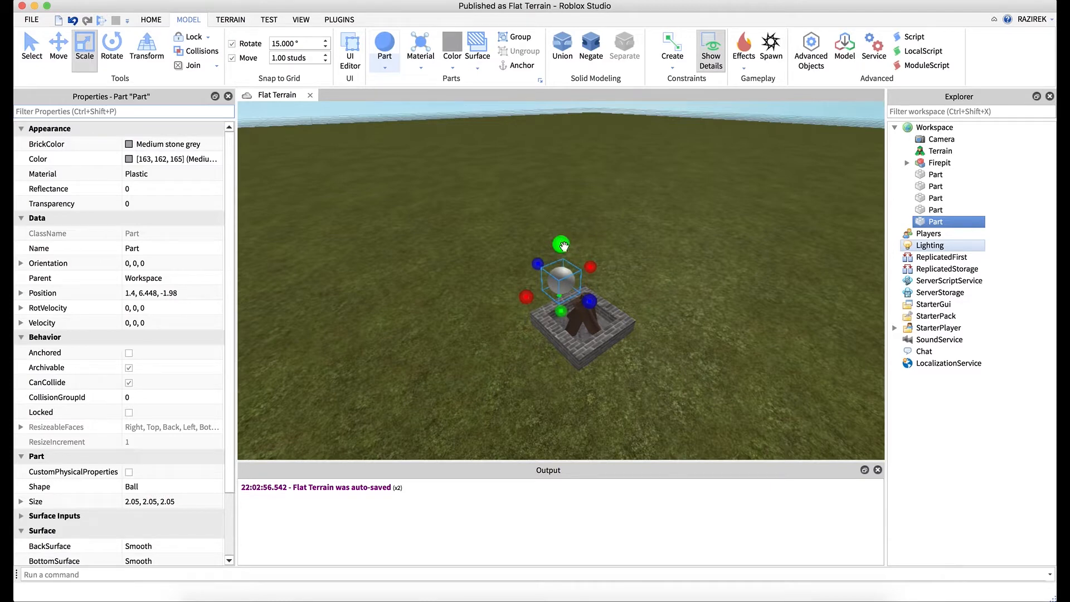
pyautogui.scroll(5, 592, 252)
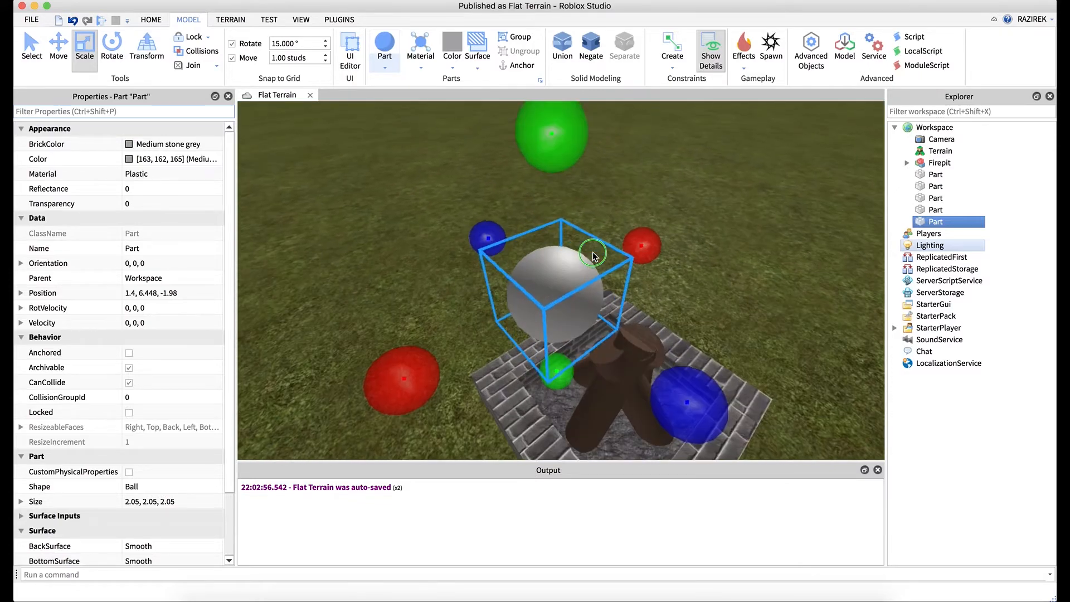
pyautogui.scroll(-4, 580, 241)
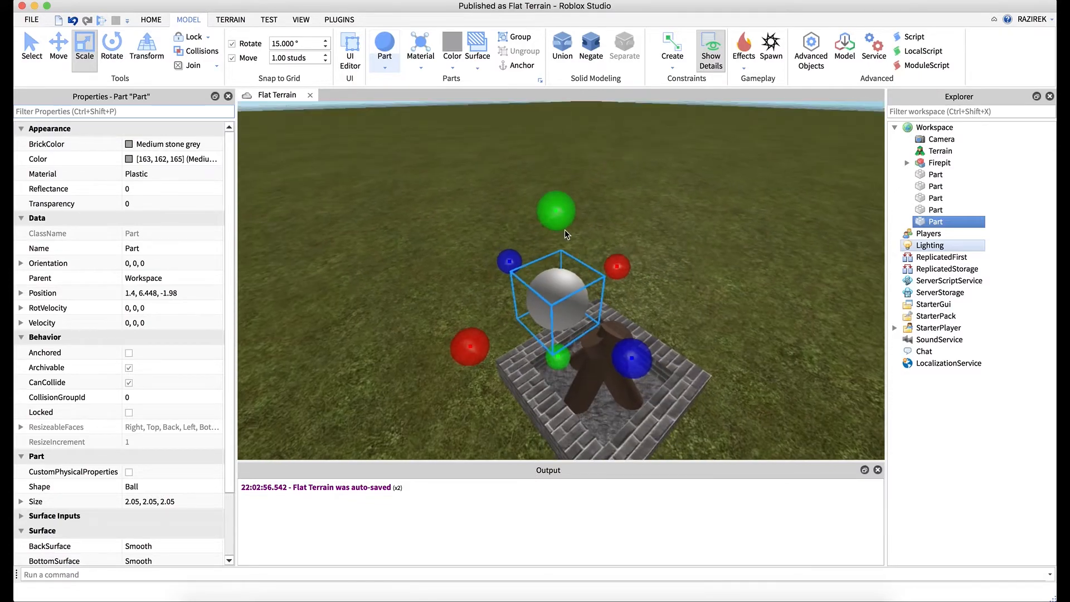
# Step: Set the movement snapping increment to 0.5 studs and scale the sphere down evenly to 0.55, 0.55, 0.55
pyautogui.click(284, 62)
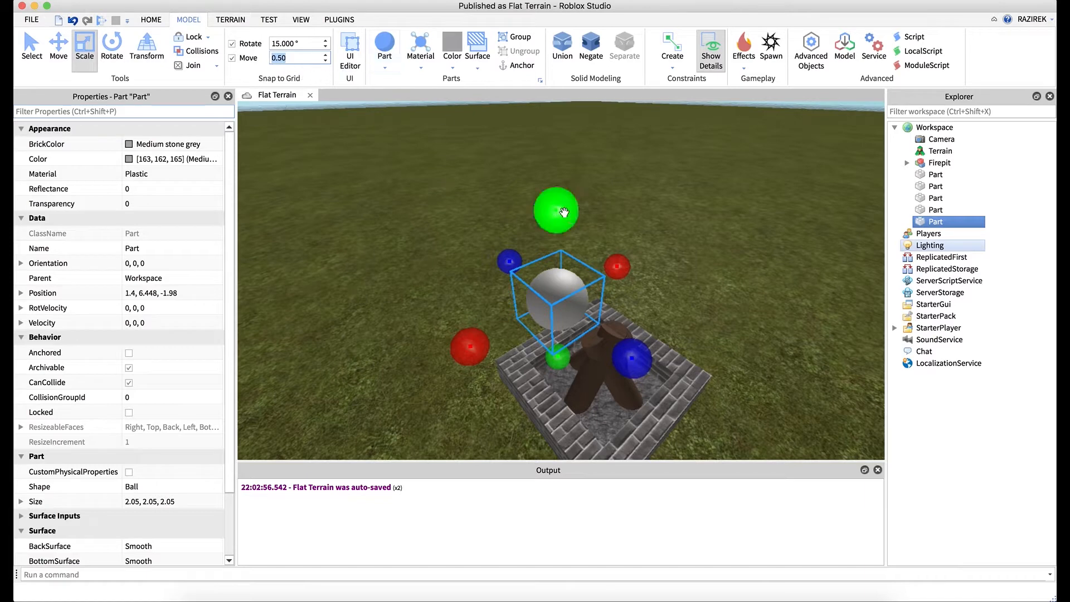
pyautogui.moveTo(564, 212); pyautogui.dragTo(564, 315)
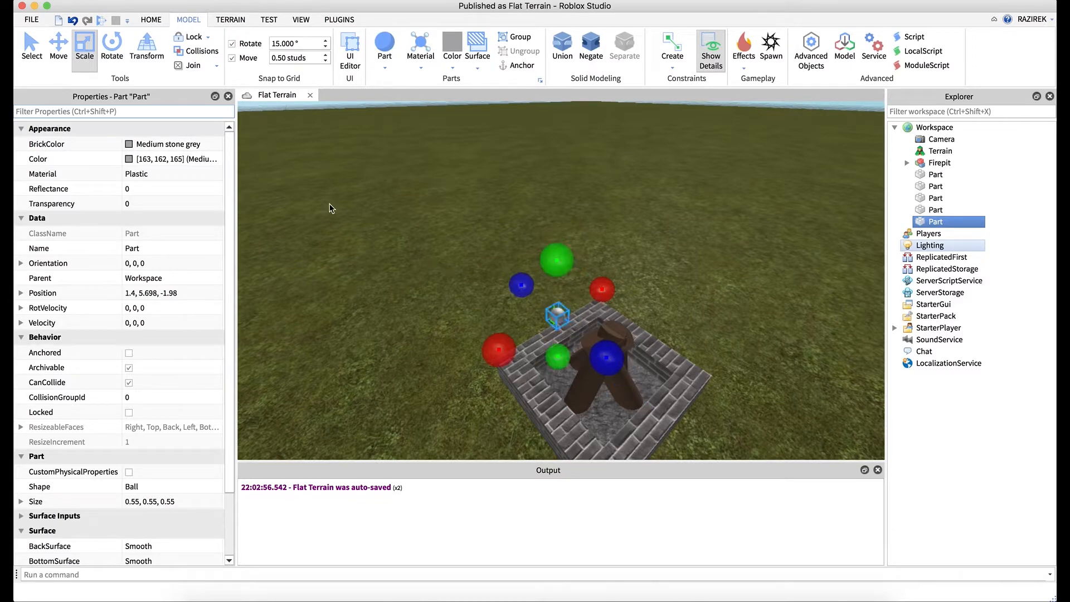
# Step: Move the small sphere horizontally until it sits centred above the logs at position 0.068, 5.698, -3.39
pyautogui.click(58, 46)
pyautogui.press('f')
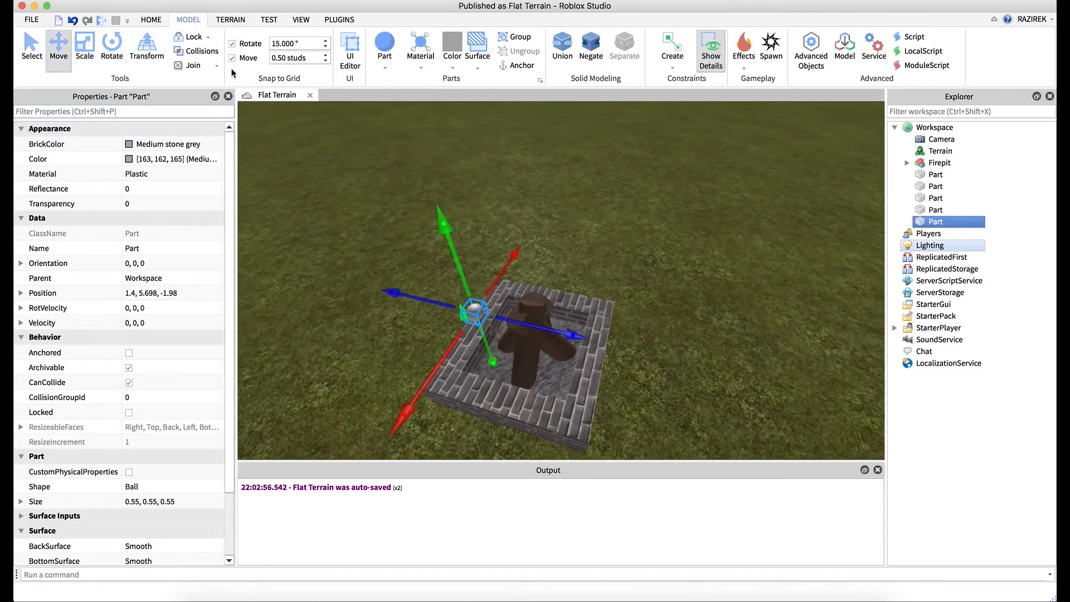
pyautogui.moveTo(574, 336); pyautogui.dragTo(632, 361)
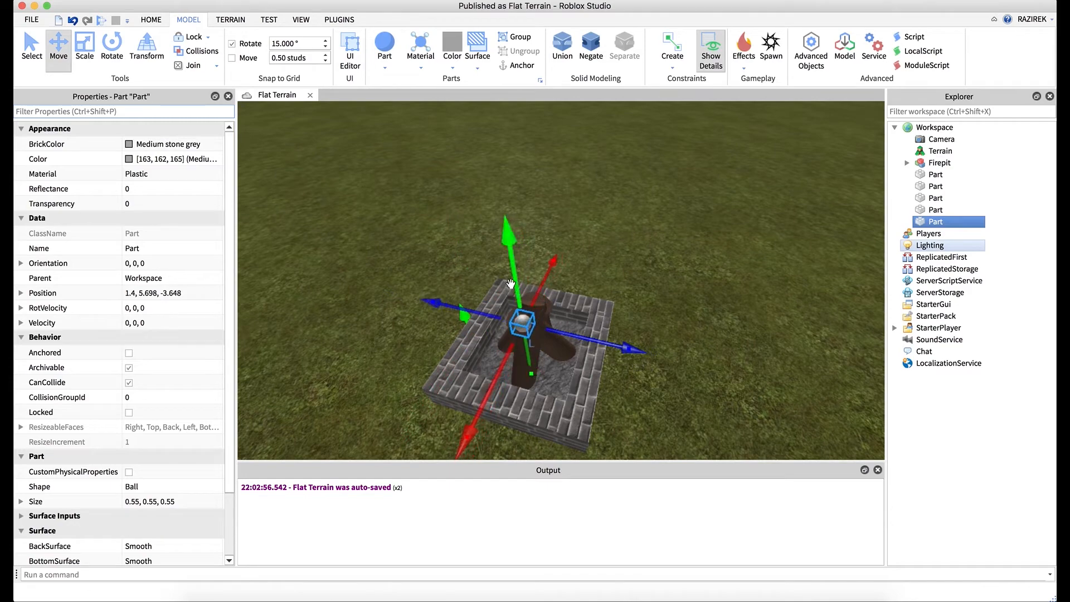
pyautogui.moveTo(547, 283)
pyautogui.mouseDown()
pyautogui.moveTo(557, 267)
pyautogui.moveTo(548, 278)
pyautogui.mouseUp()
pyautogui.moveTo(583, 263); pyautogui.dragTo(583, 264, button='right')
pyautogui.scroll(3, 583, 265)
pyautogui.moveTo(612, 299); pyautogui.dragTo(657, 298)
pyautogui.moveTo(585, 220); pyautogui.dragTo(607, 206, button='right')
pyautogui.moveTo(602, 198); pyautogui.dragTo(610, 199)
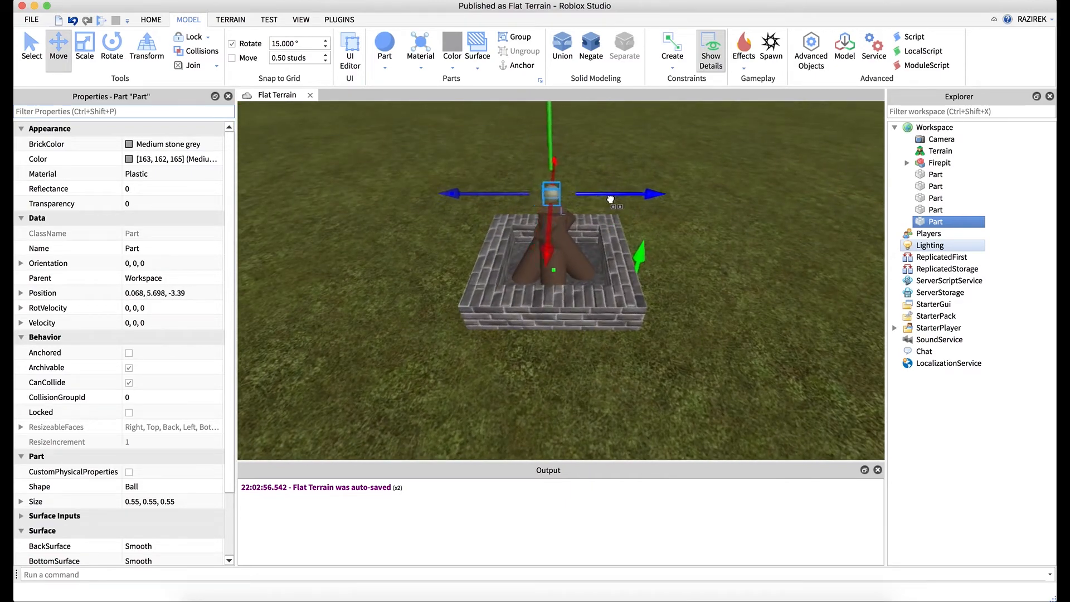
# Step: Lower the sphere between the logs to just above the firepit floor, at position 0.068, 2.469, -3.39
pyautogui.moveTo(541, 127); pyautogui.dragTo(561, 202)
pyautogui.moveTo(589, 208); pyautogui.dragTo(590, 208, button='right')
pyautogui.press('w')
pyautogui.press('q')
pyautogui.press('w')
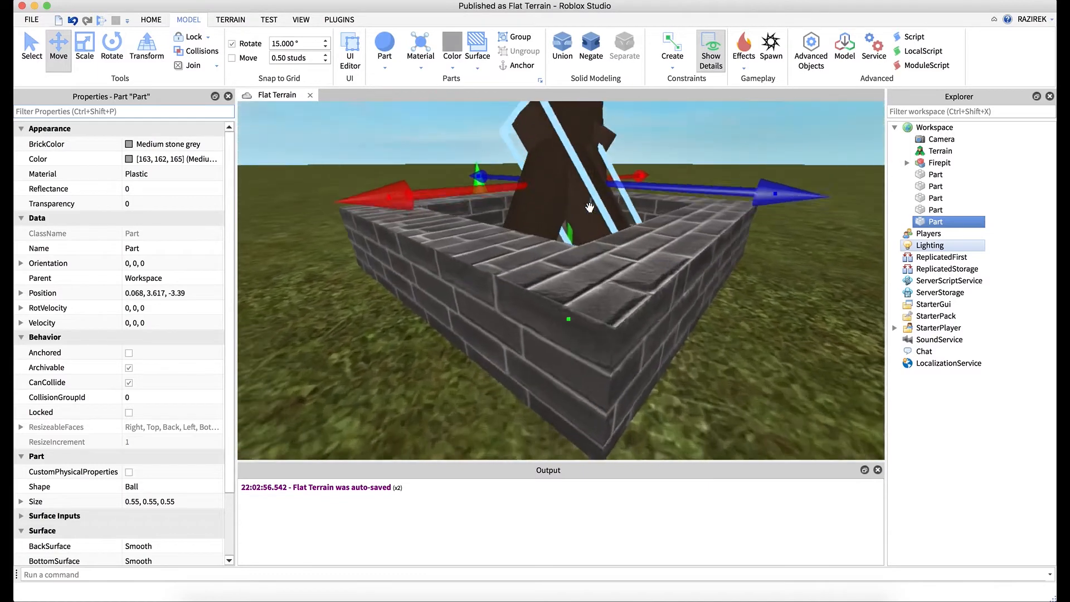
pyautogui.press('w')
pyautogui.moveTo(572, 327); pyautogui.dragTo(578, 365)
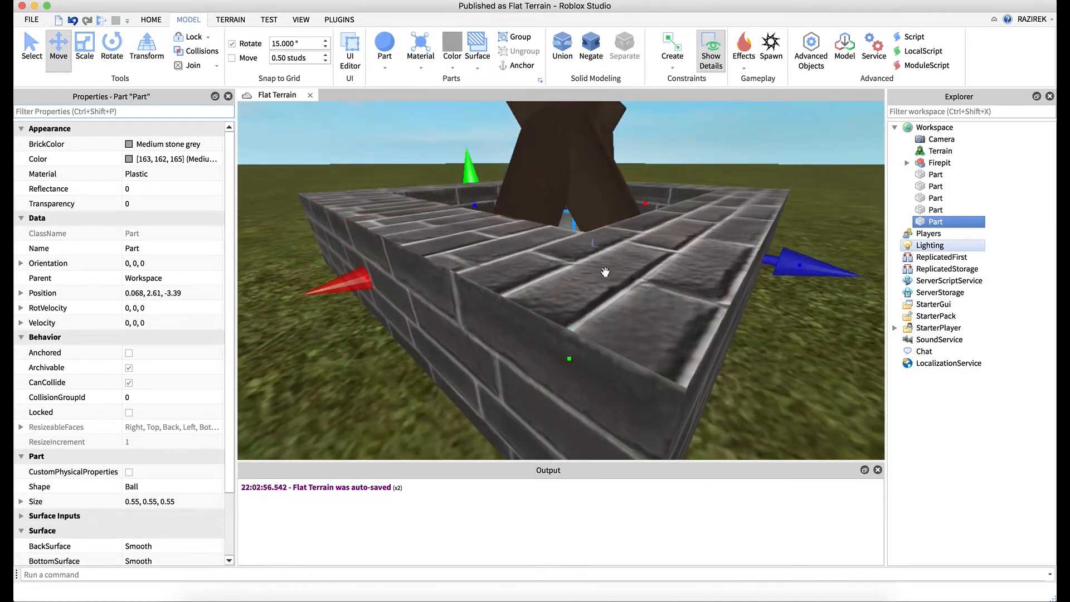
pyautogui.press('e')
pyautogui.moveTo(606, 272); pyautogui.dragTo(606, 272, button='right')
pyautogui.press('w')
pyautogui.moveTo(577, 285); pyautogui.dragTo(570, 297)
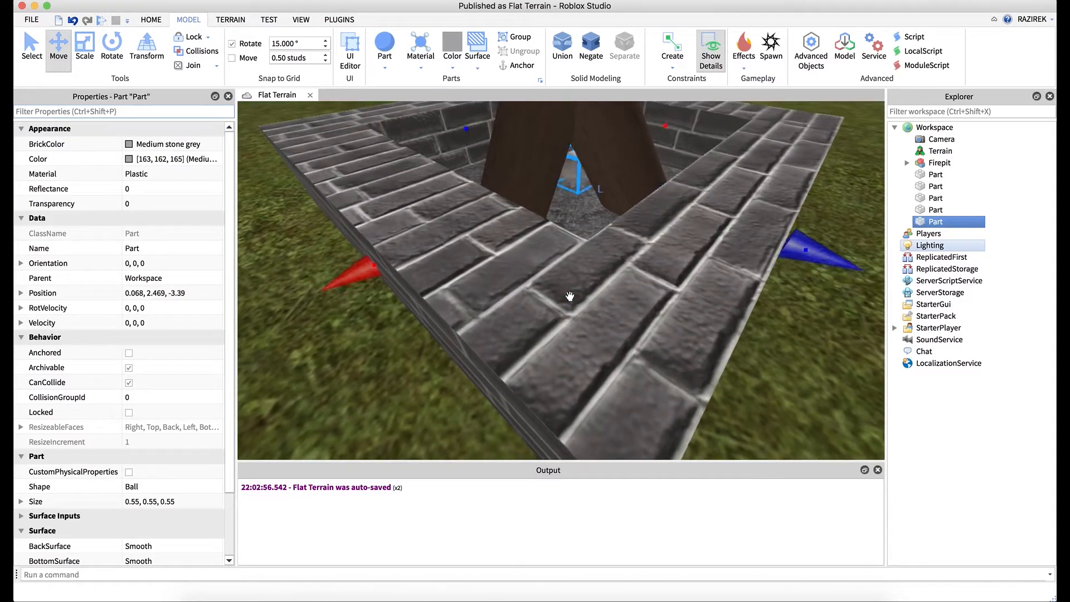
pyautogui.moveTo(608, 245); pyautogui.dragTo(609, 245, button='right')
pyautogui.scroll(-3, 609, 245)
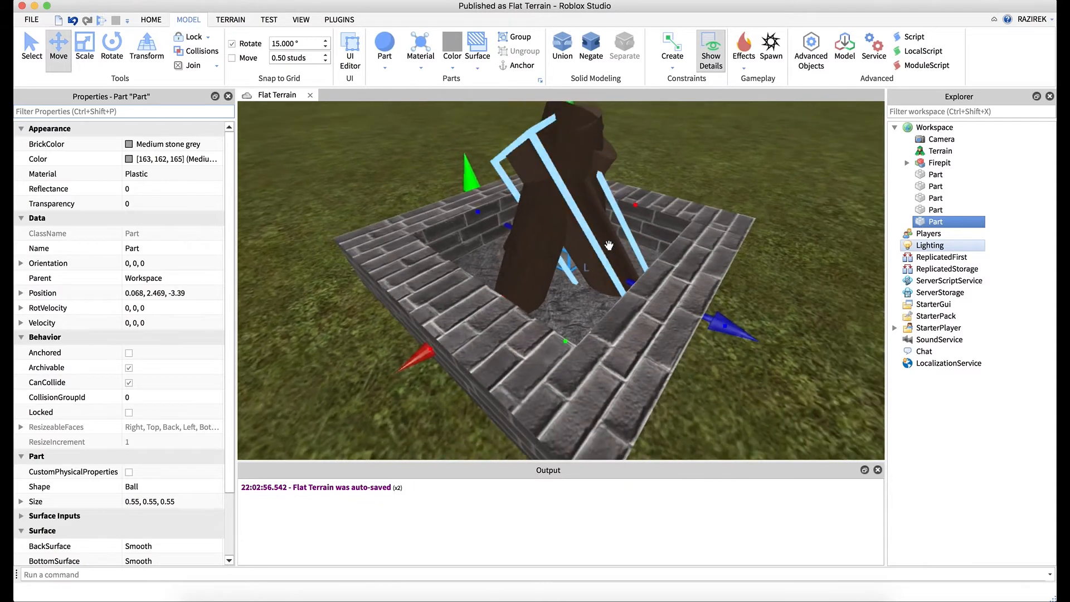
pyautogui.scroll(-5, 609, 246)
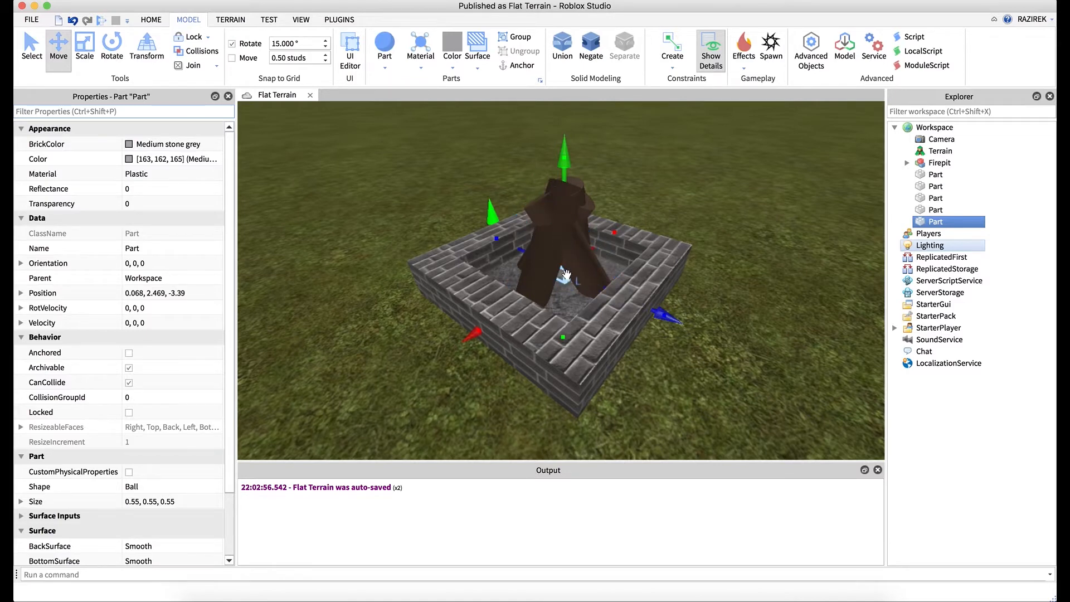
# Step: Rename the sphere part as Fire Origin and set its transparency to 1
pyautogui.moveTo(597, 252); pyautogui.dragTo(597, 252, button='right')
pyautogui.press('d')
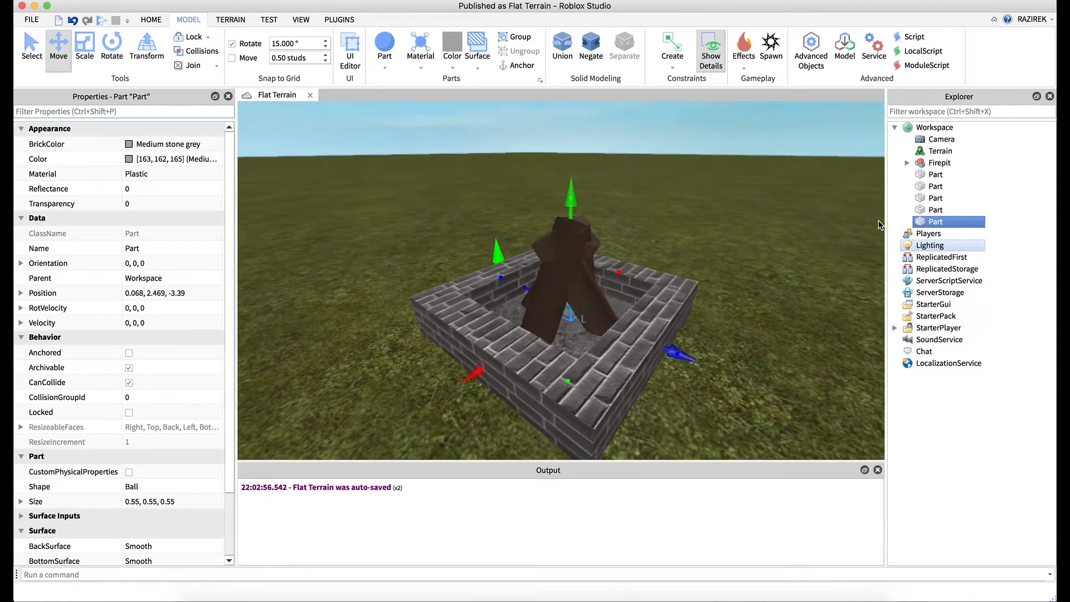
pyautogui.click(936, 223)
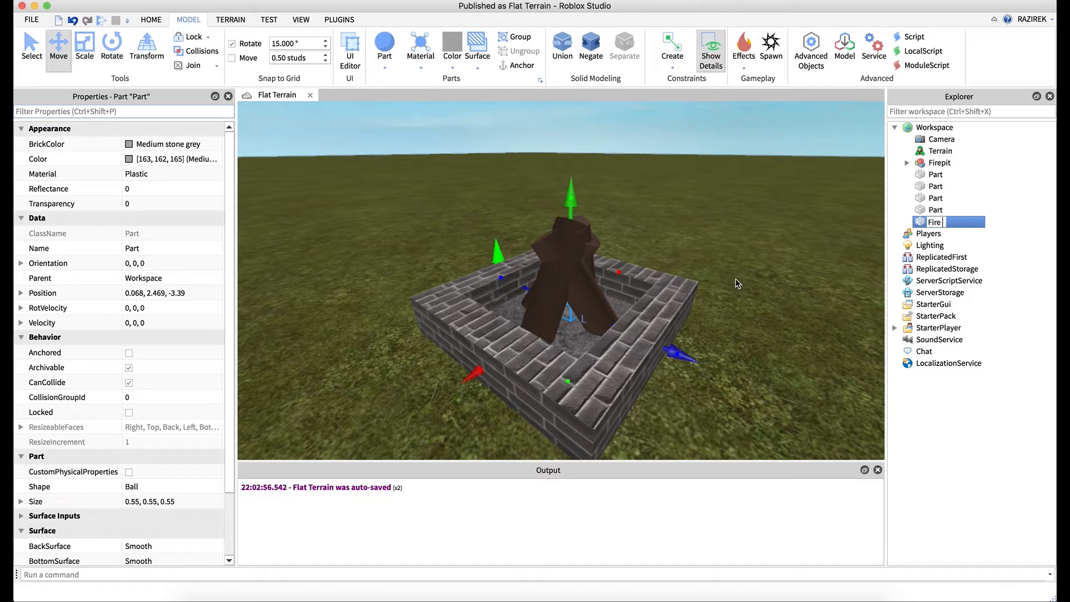
pyautogui.press('Return')
pyautogui.click(142, 205)
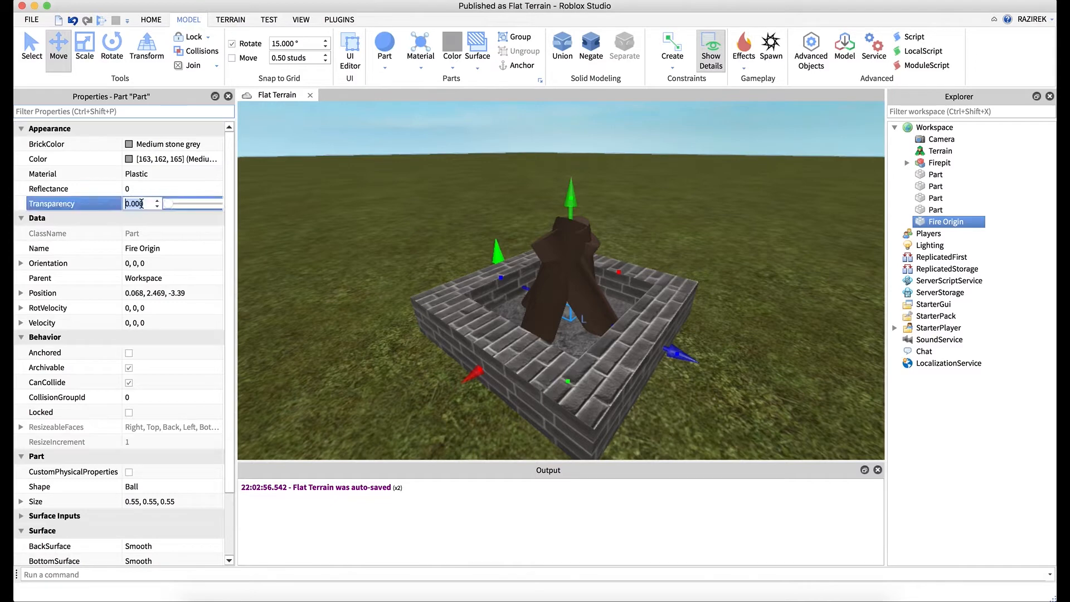
pyautogui.write('1')
pyautogui.press('Return')
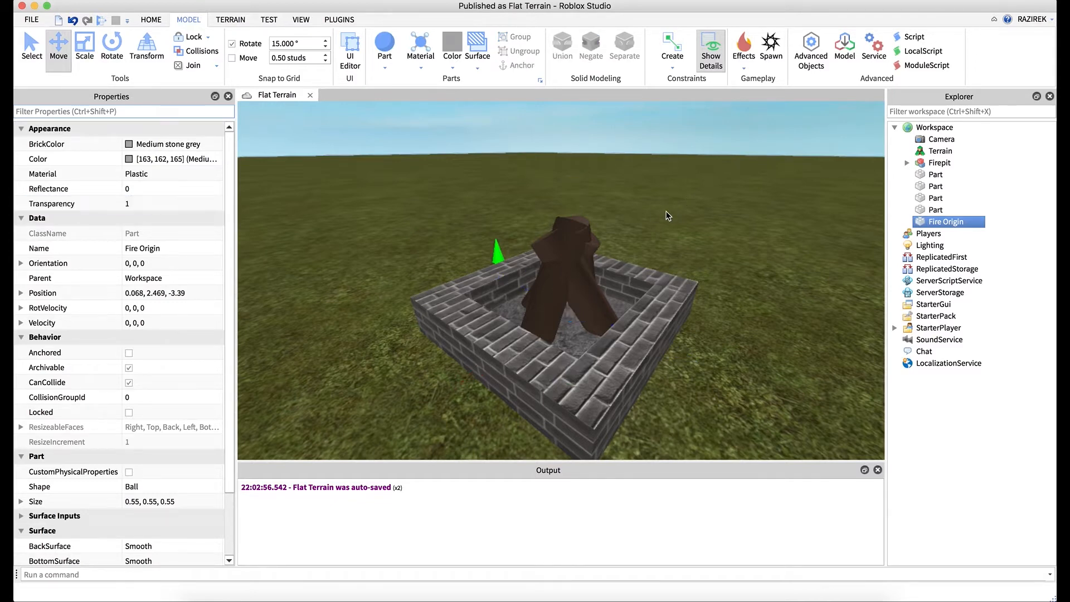
# Step: Examine the transparent Fire Origin part up close between the logs, selecting it to check its placement, and deselect it
pyautogui.click(653, 222)
pyautogui.scroll(8, 655, 223)
pyautogui.scroll(6, 656, 223)
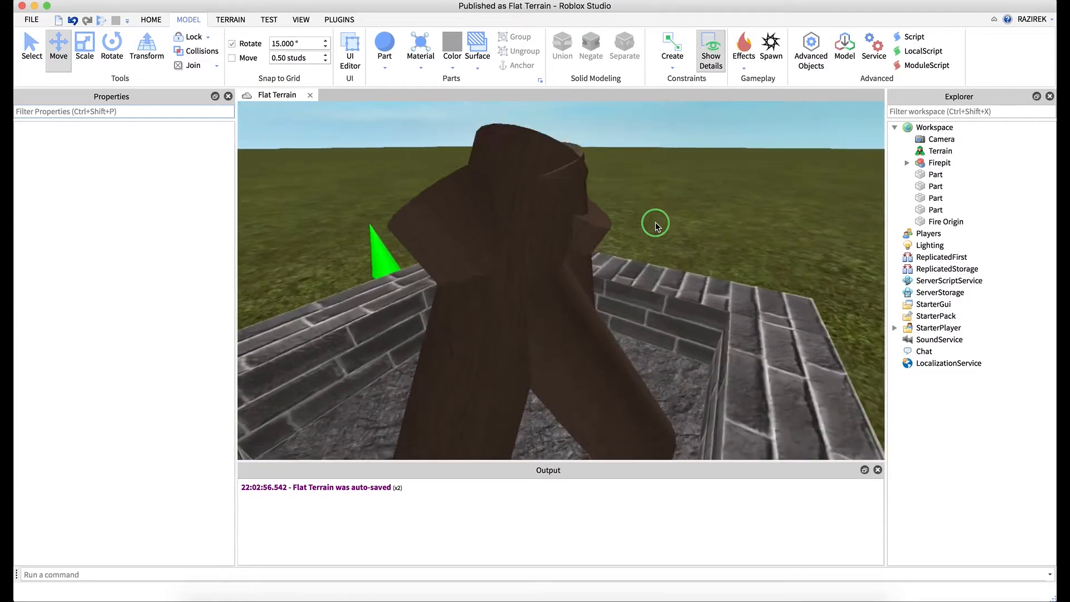
pyautogui.scroll(6, 655, 222)
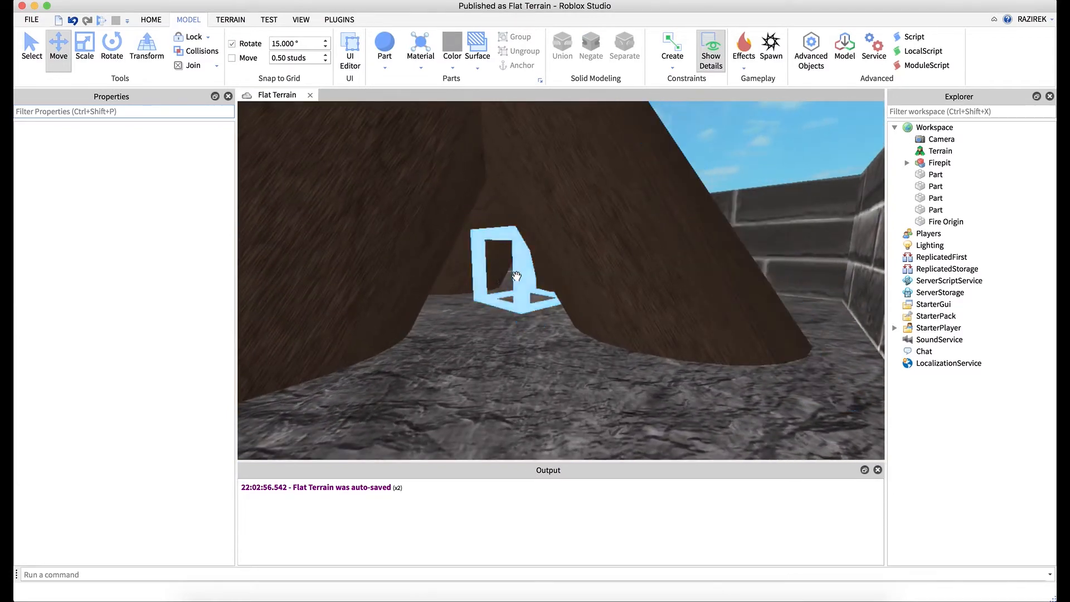
pyautogui.scroll(5, 501, 287)
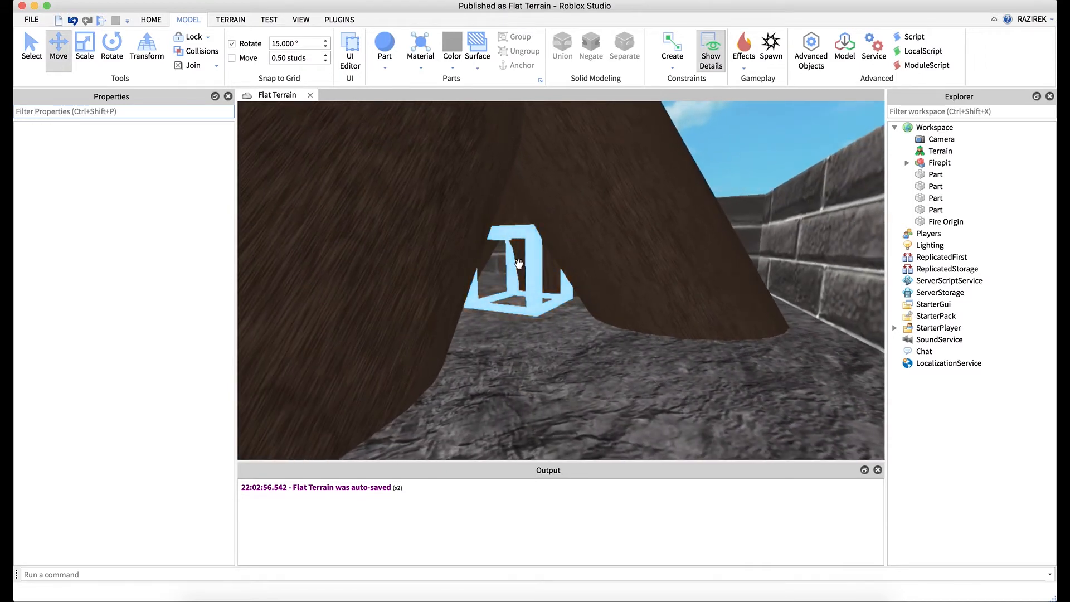
pyautogui.click(508, 277)
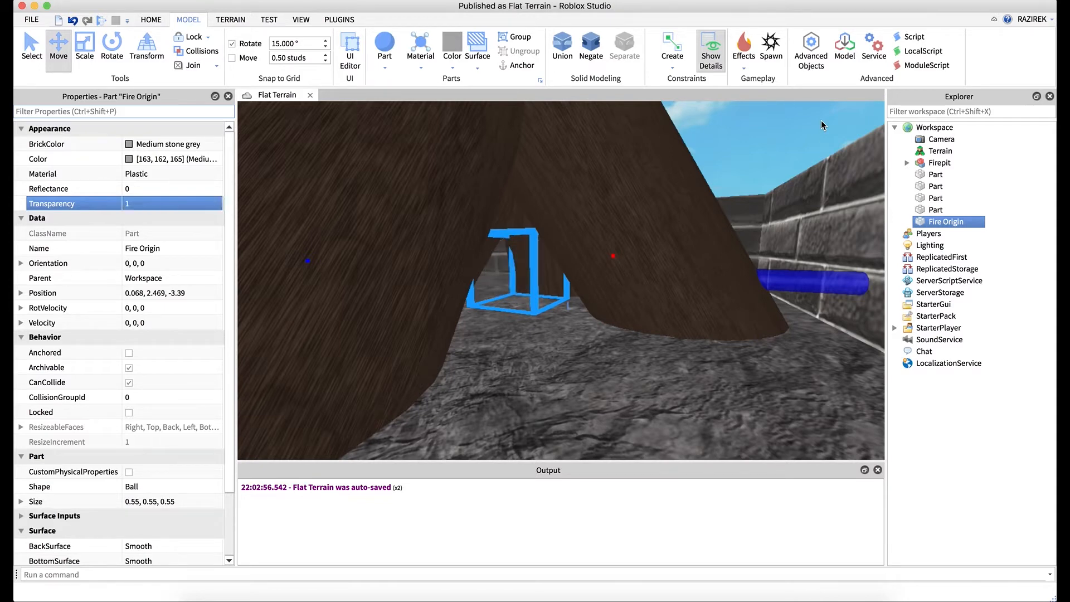
pyautogui.click(764, 135)
pyautogui.scroll(-10, 764, 135)
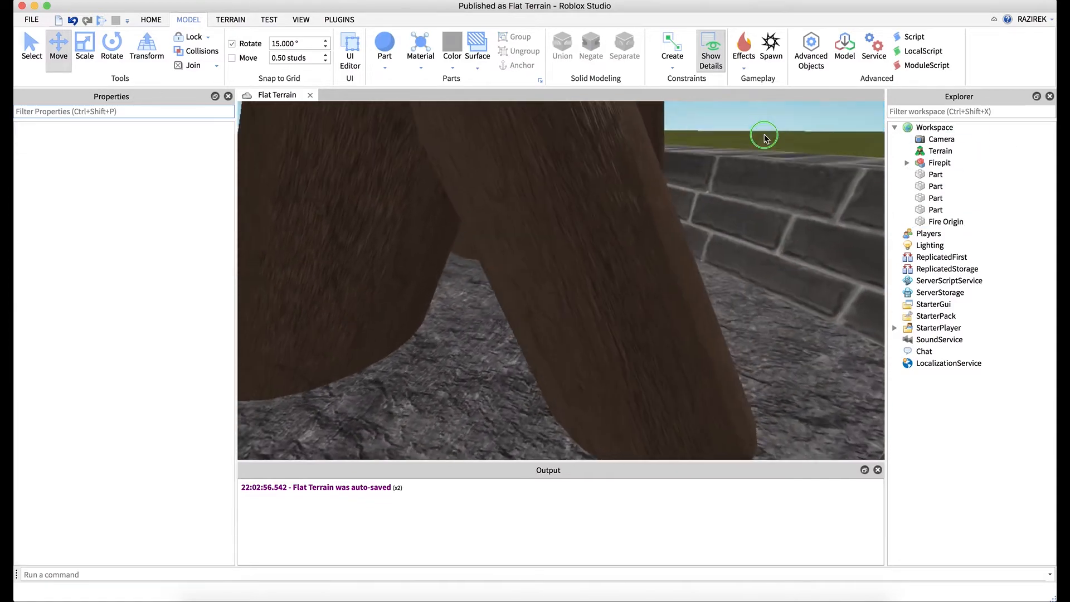
pyautogui.scroll(-5, 765, 136)
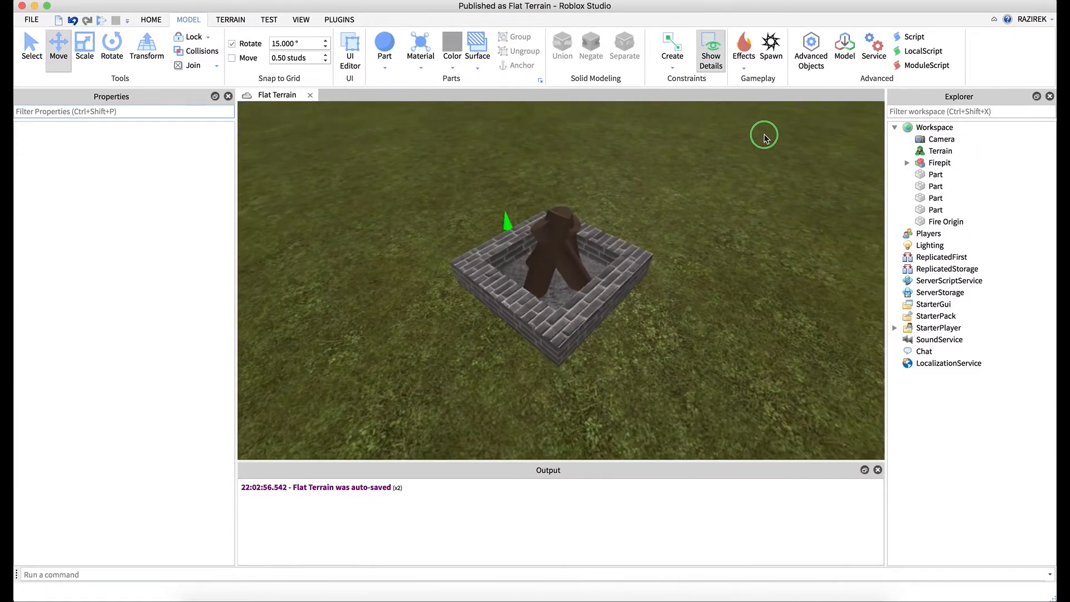
# Step: Group the four log parts into a model named Logs
pyautogui.click(938, 175)
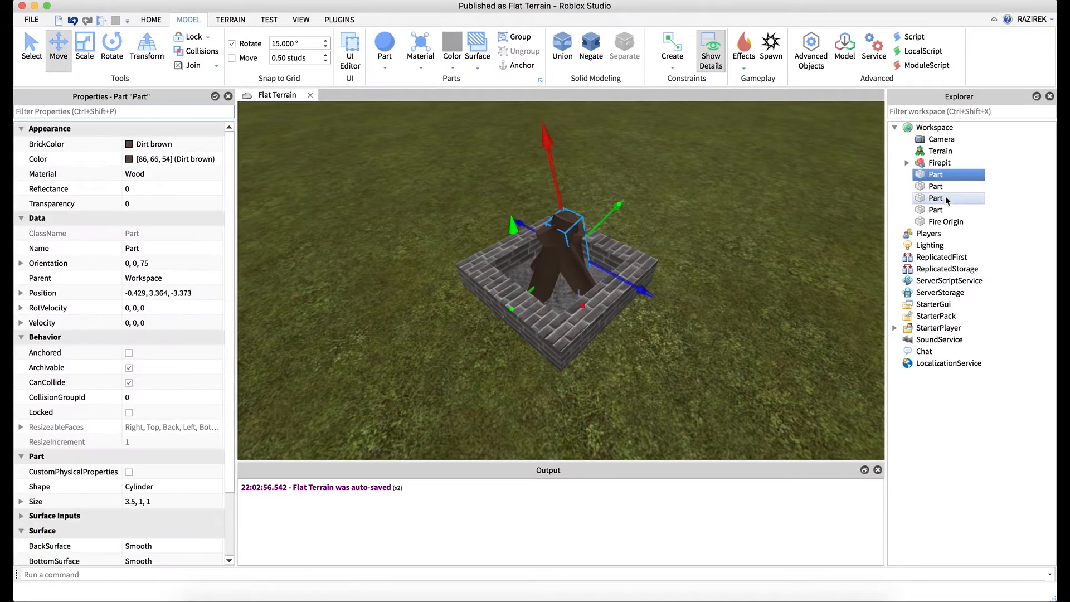
pyautogui.keyDown('shift'); pyautogui.click(945, 210); pyautogui.keyUp('shift')
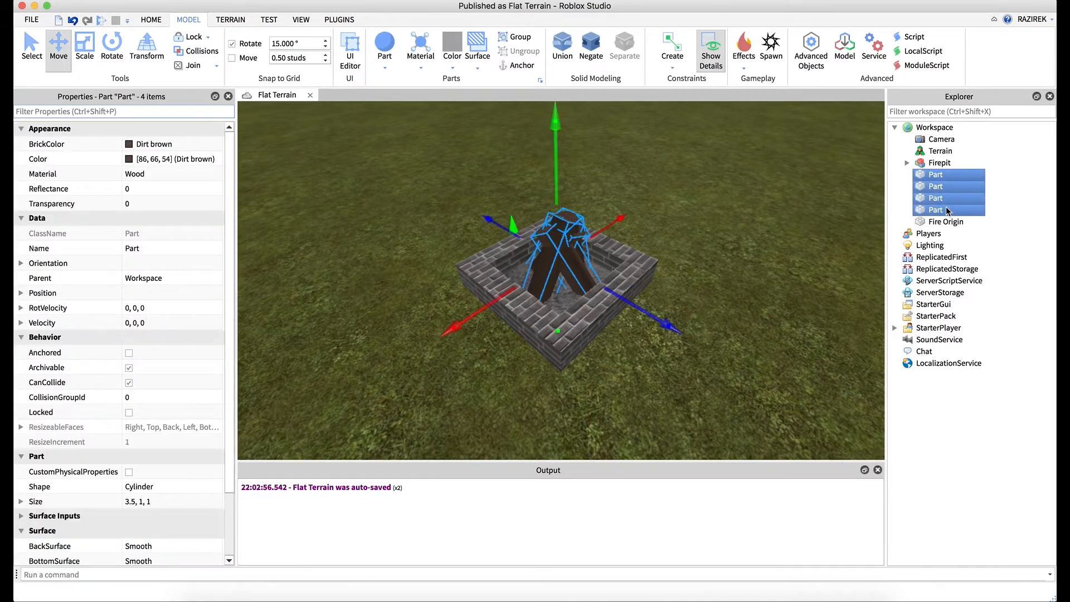
pyautogui.press('super+g')
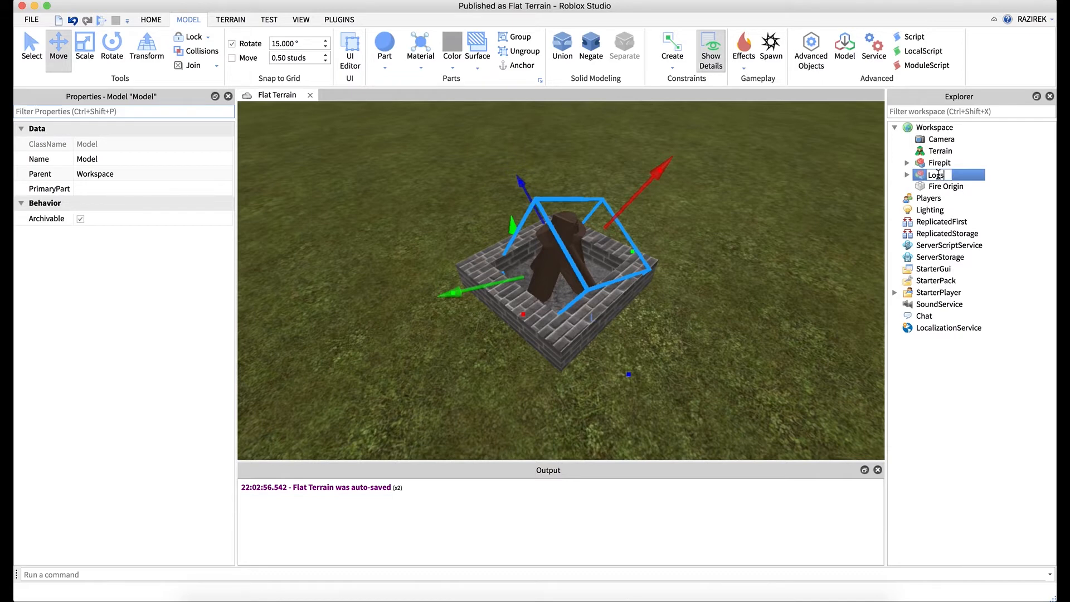
# Step: Add a Fire effect to the Fire Origin part
pyautogui.click(950, 186)
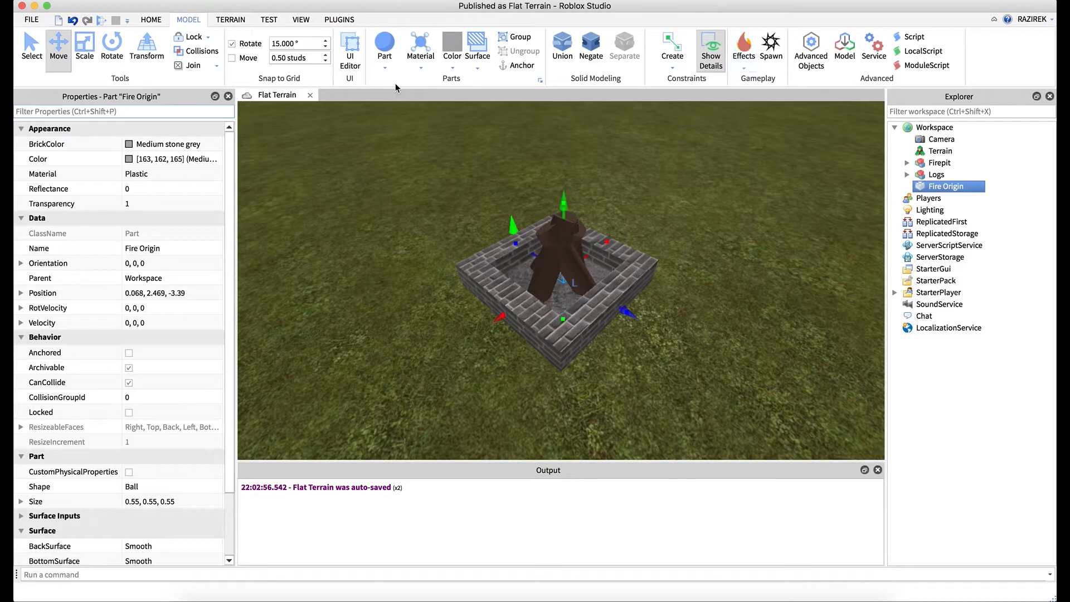
pyautogui.click(744, 69)
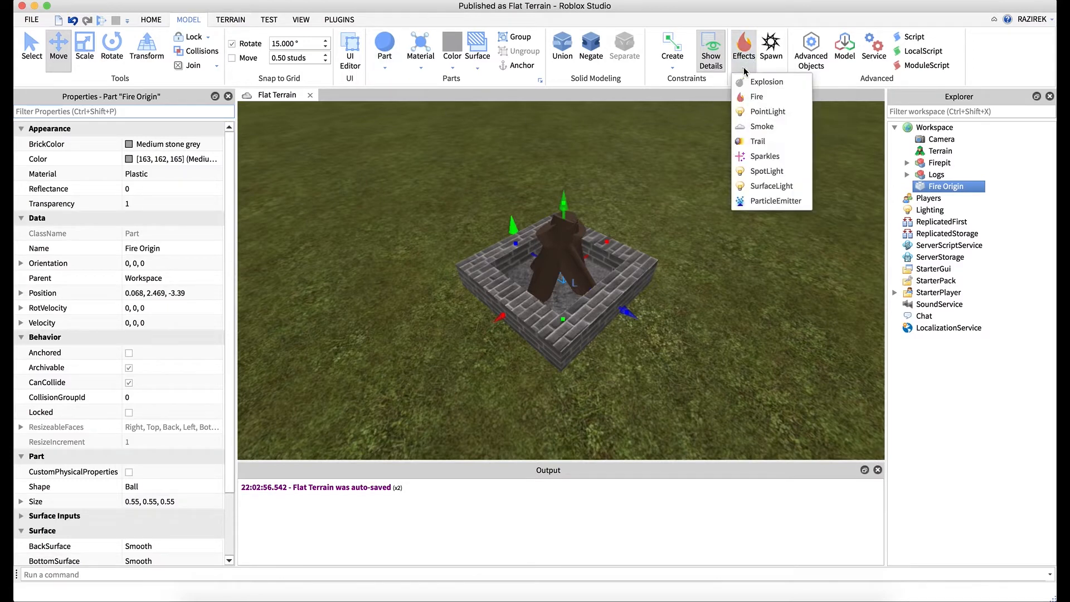
pyautogui.click(755, 99)
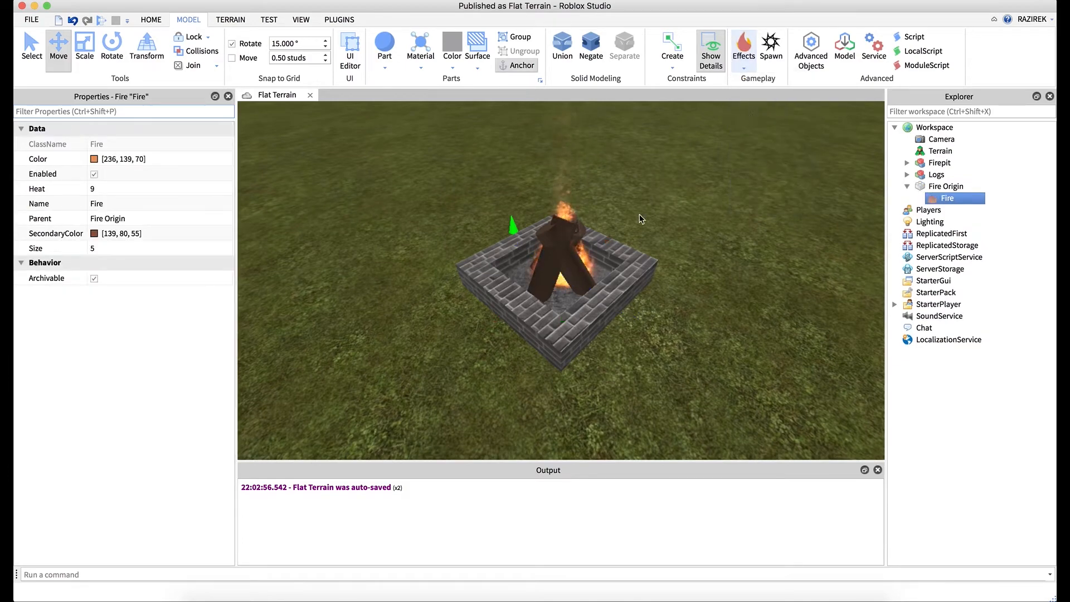
# Step: Set the Fire effect's size to 10 and deselect it
pyautogui.moveTo(644, 246); pyautogui.dragTo(598, 253, button='right')
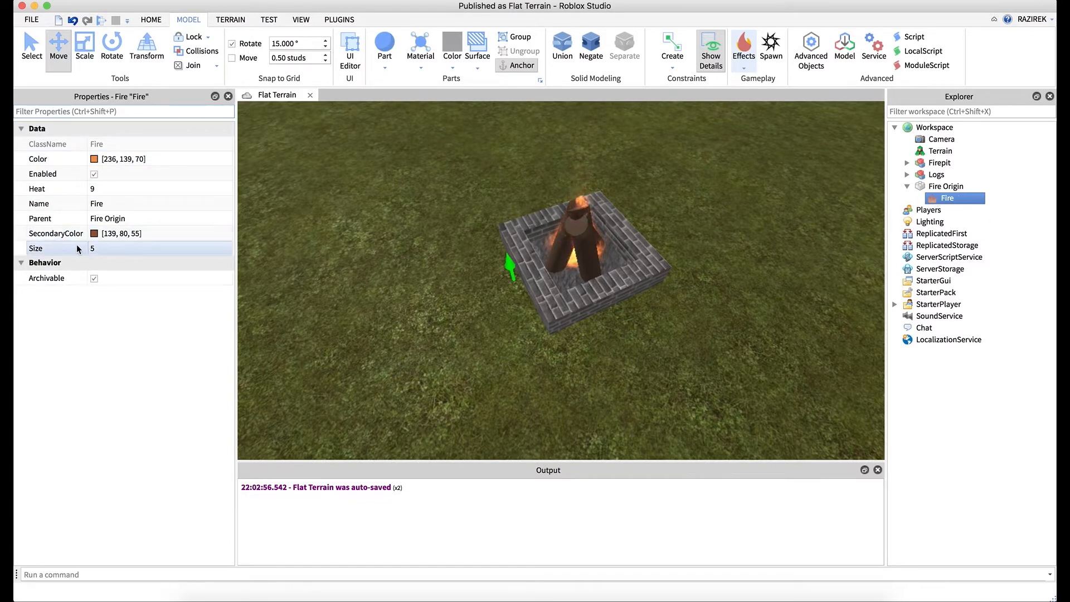
pyautogui.click(113, 248)
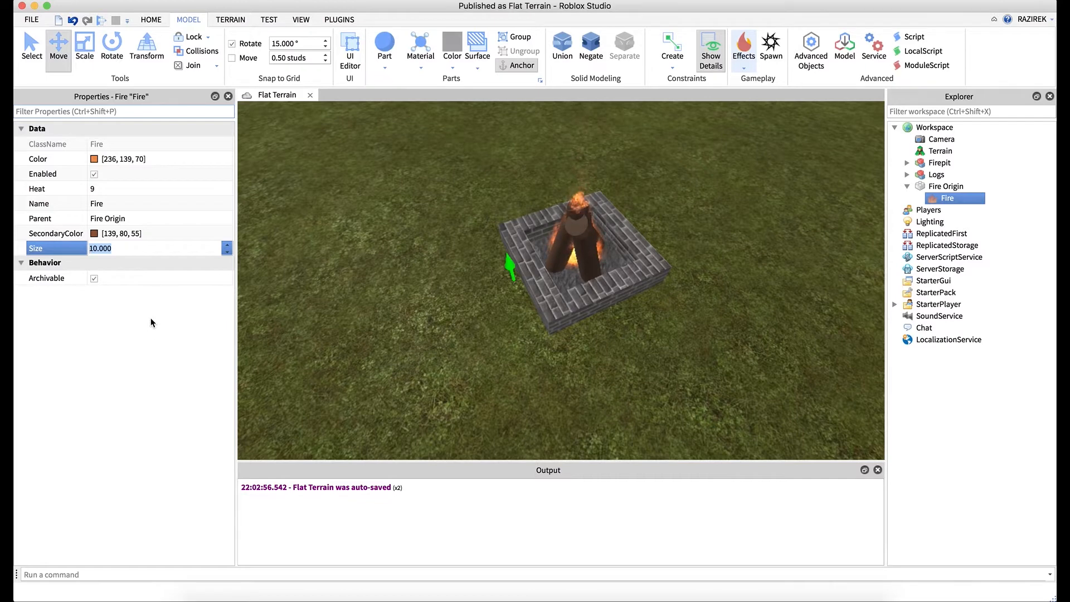
pyautogui.click(296, 302)
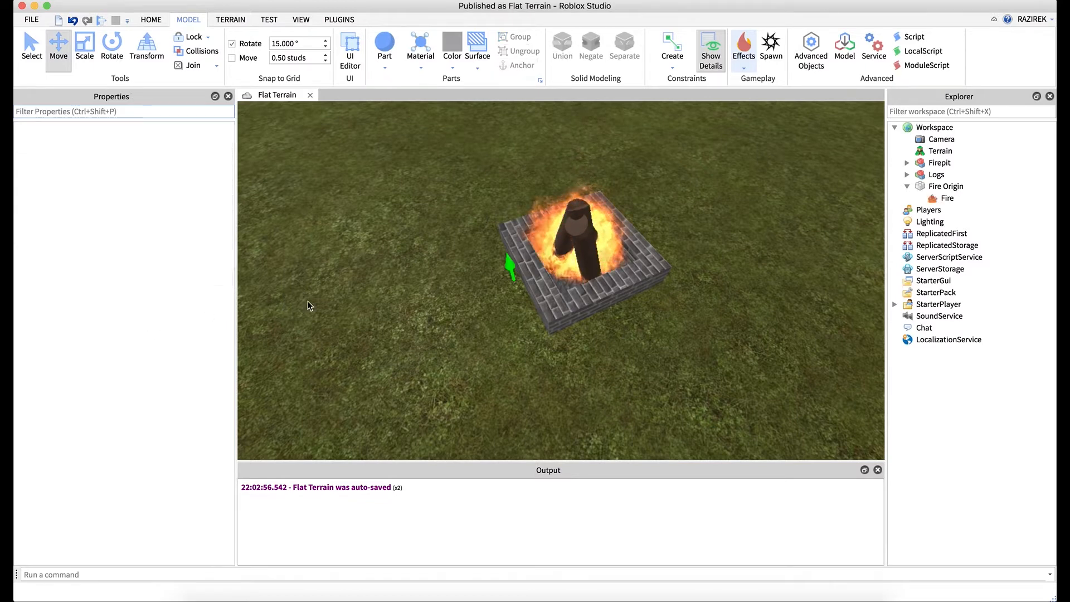
# Step: Set the Fire effect's size to 7
pyautogui.click(941, 199)
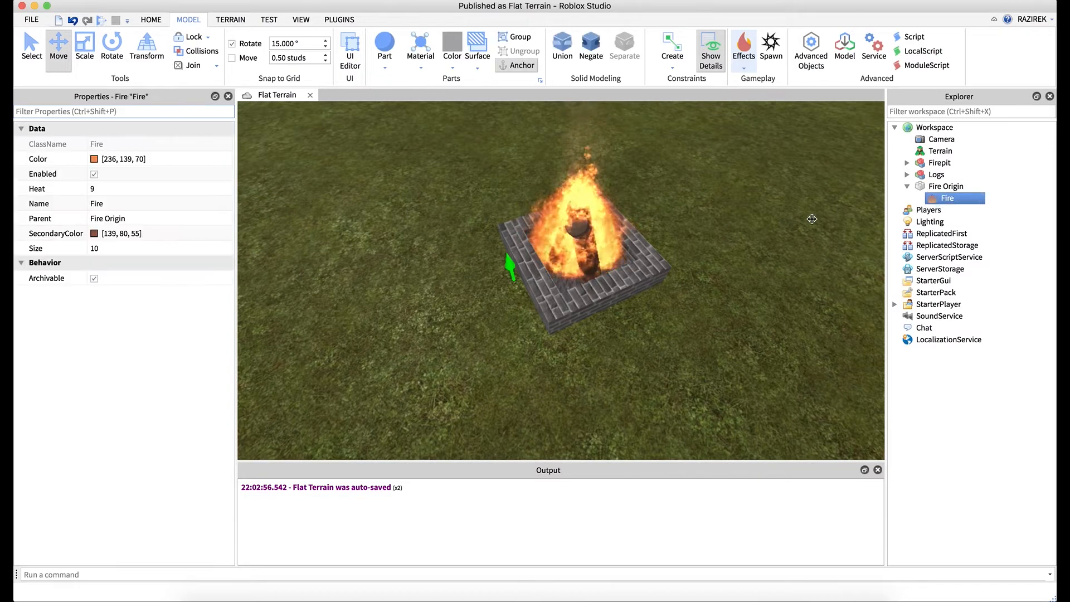
pyautogui.click(152, 247)
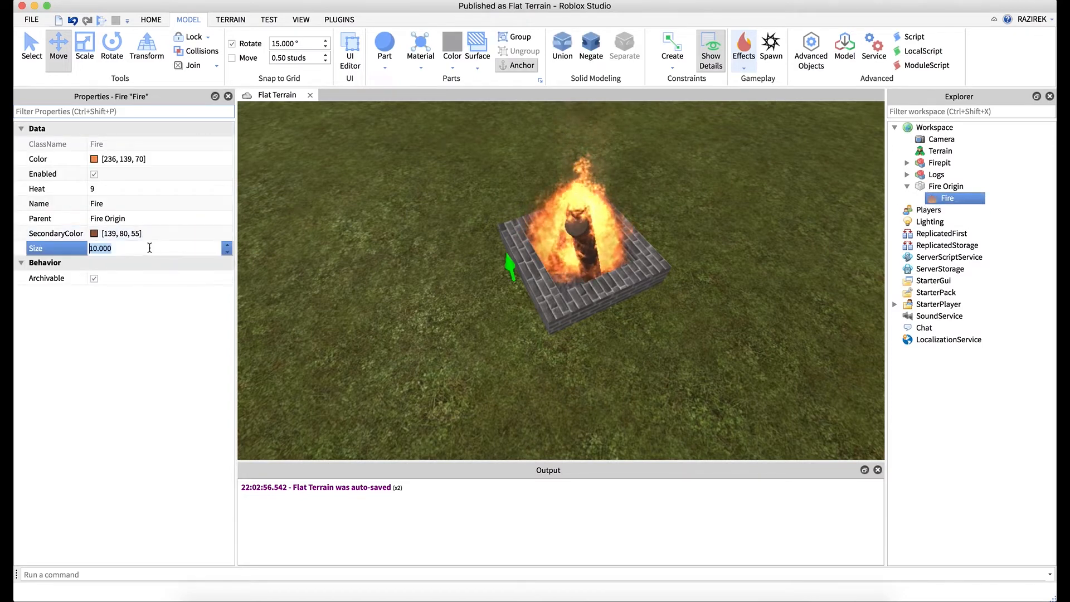
pyautogui.click(227, 248)
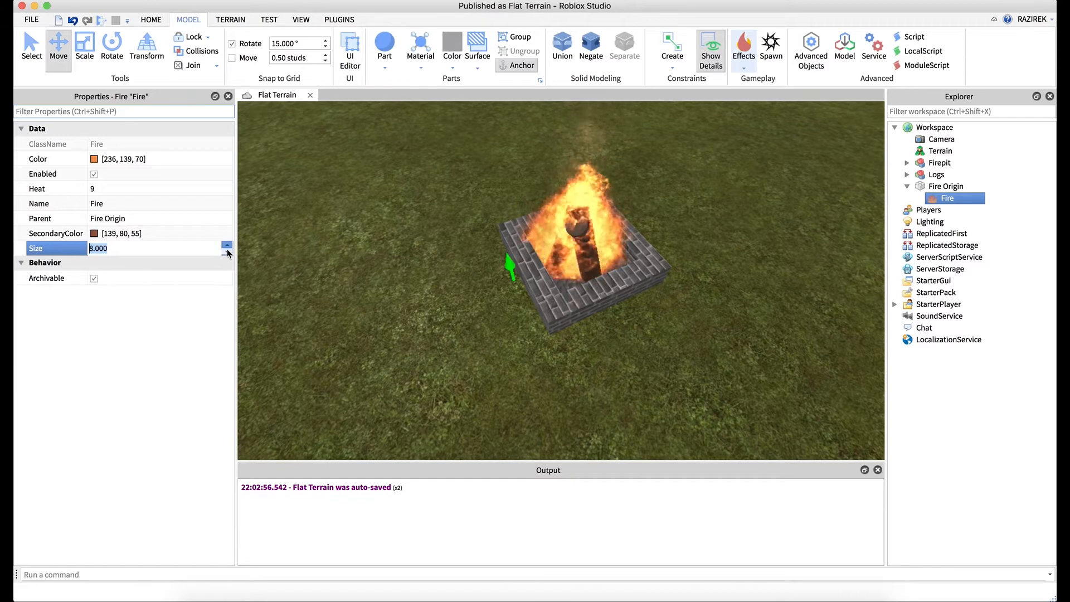
pyautogui.click(215, 204)
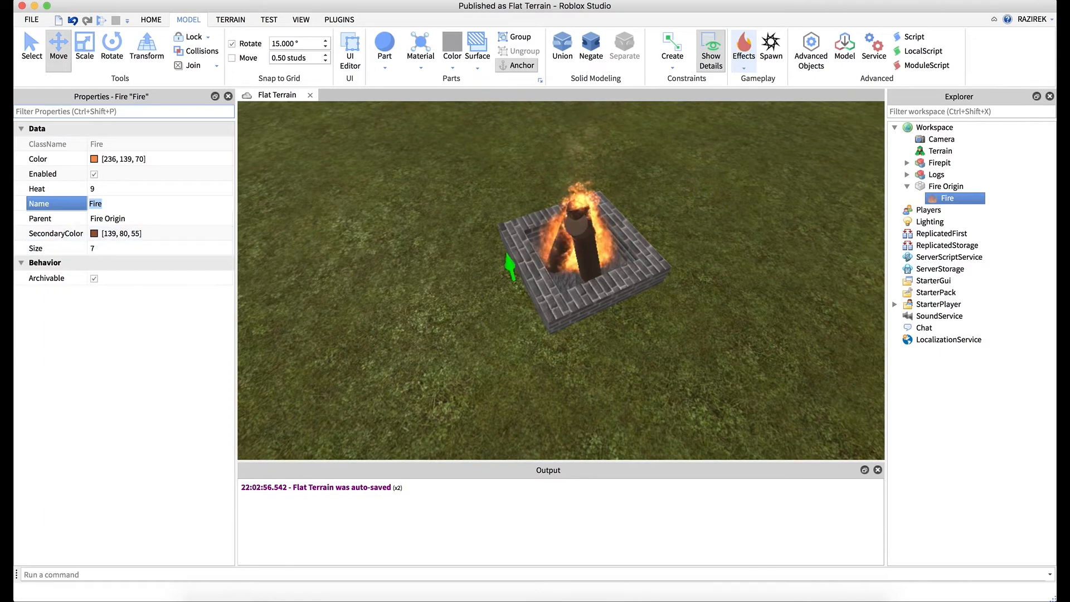
# Step: Set the Fire effect's size to 8 and deselect it
pyautogui.press('d')
pyautogui.moveTo(642, 246); pyautogui.dragTo(640, 246, button='right')
pyautogui.press('q')
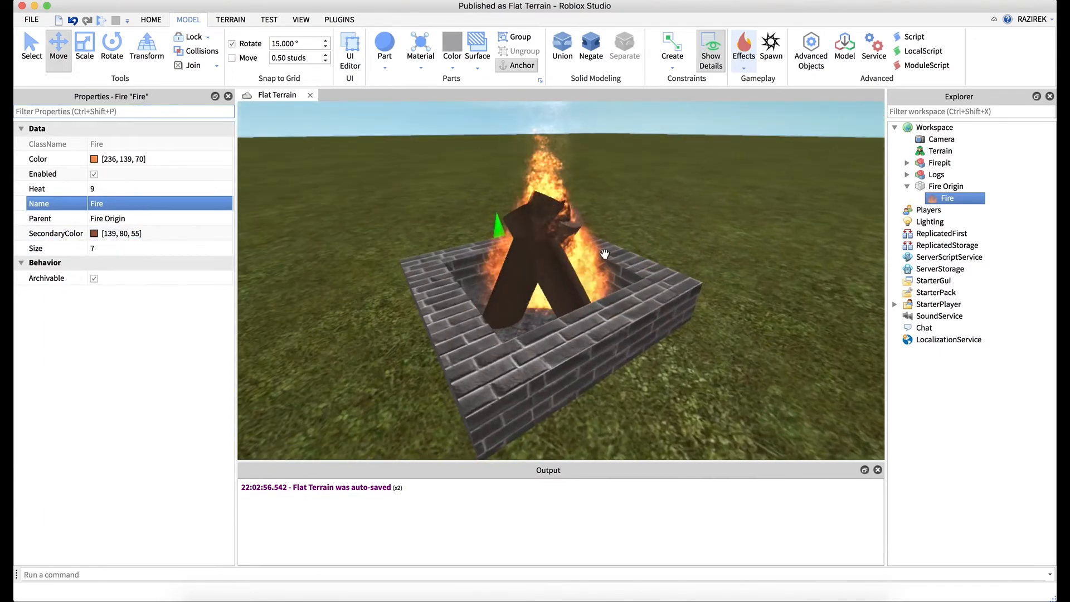
pyautogui.click(139, 248)
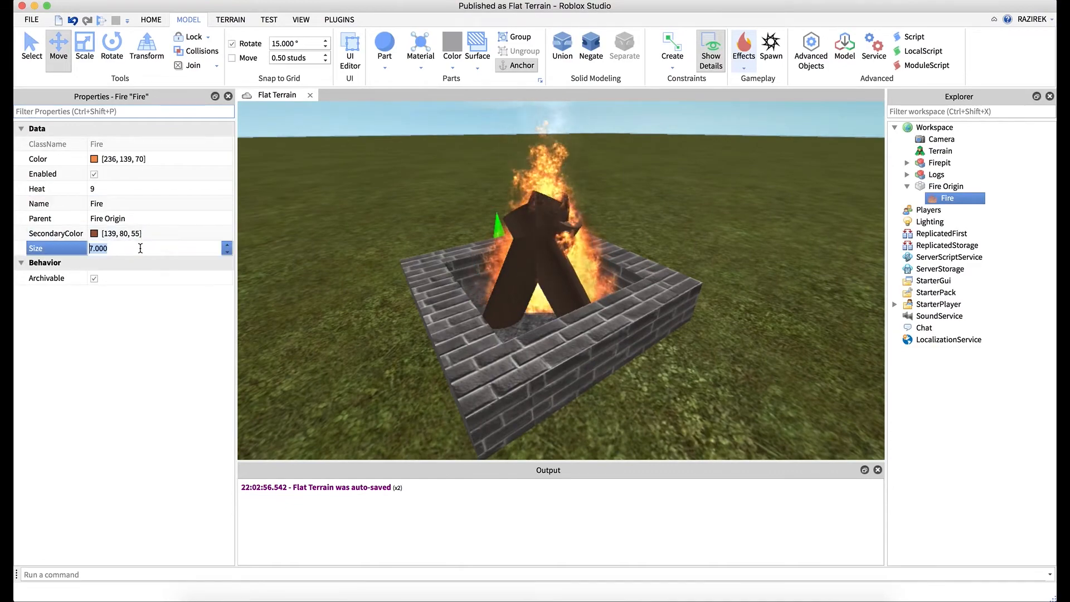
pyautogui.click(399, 131)
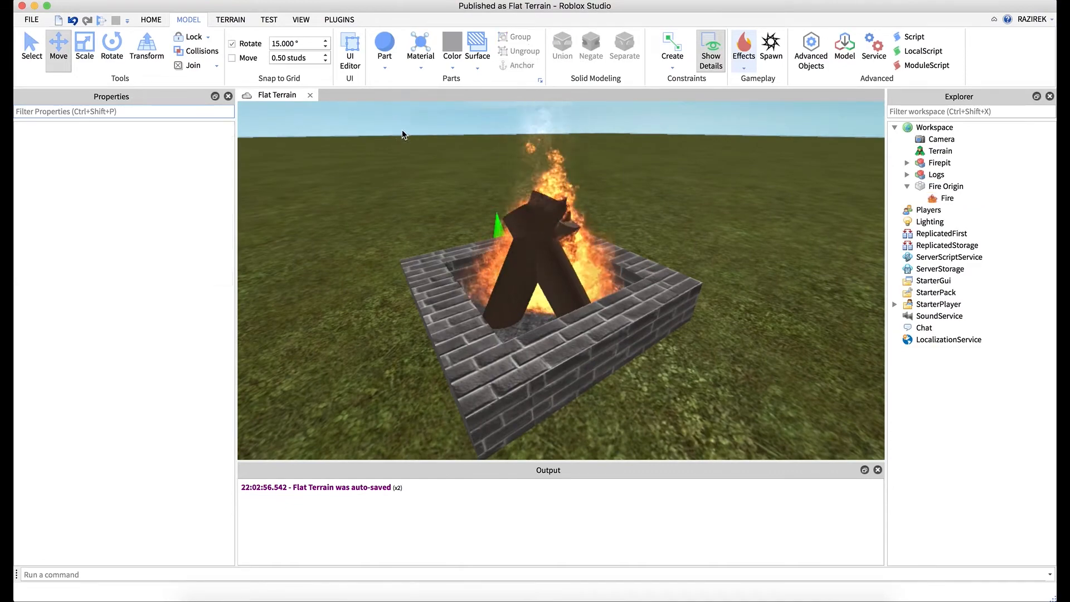
pyautogui.moveTo(471, 203); pyautogui.dragTo(471, 205, button='right')
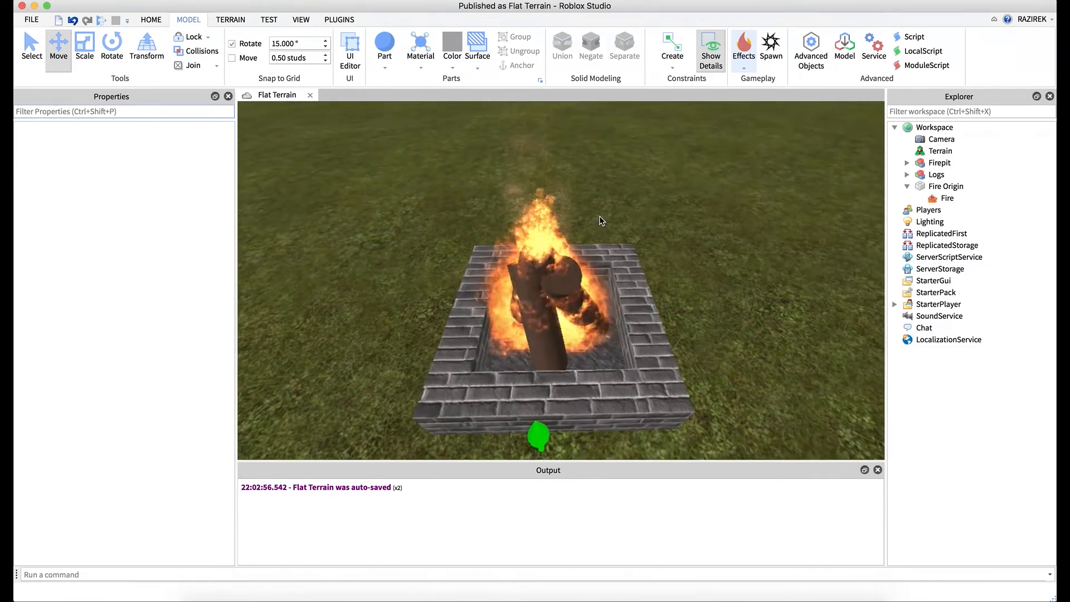
# Step: Move the Fire Origin part sideways along the X axis to about 0.26 to recentre the flames on the logs
pyautogui.click(945, 186)
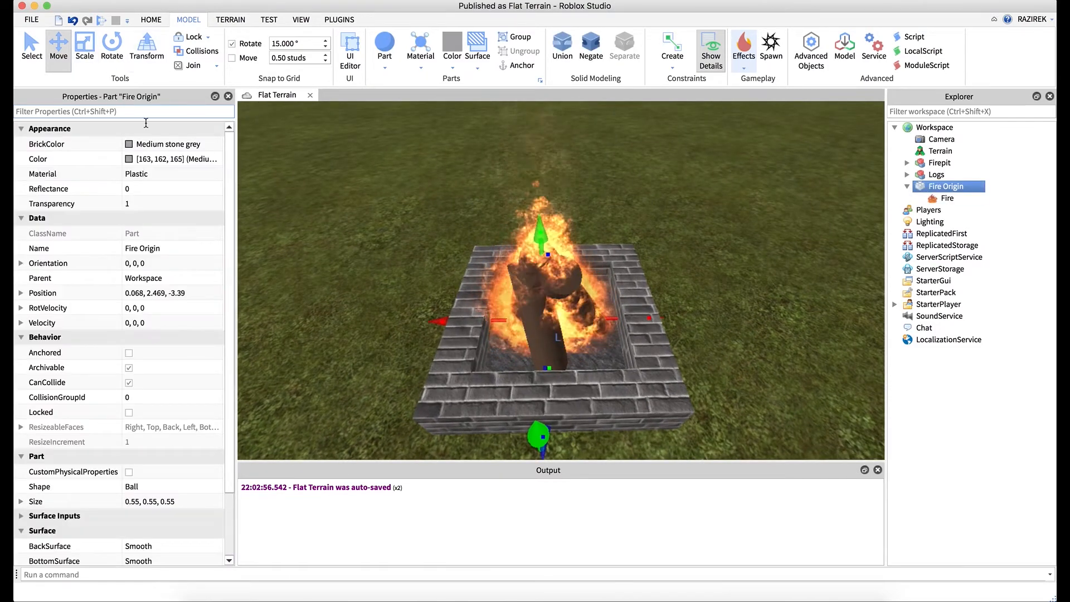
pyautogui.moveTo(647, 318); pyautogui.dragTo(652, 317)
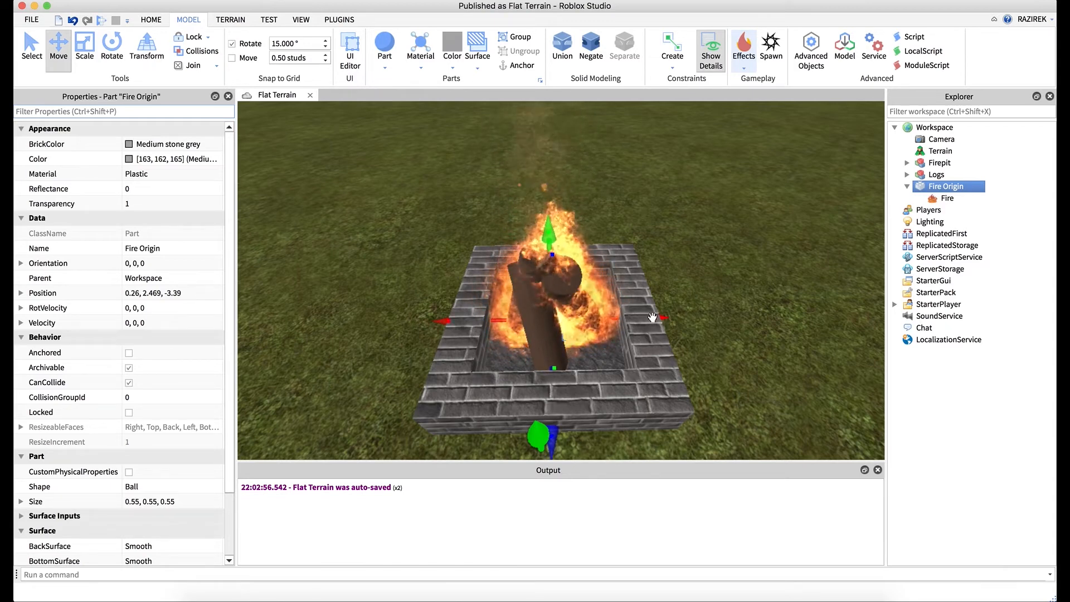
pyautogui.moveTo(652, 317); pyautogui.dragTo(635, 344, button='right')
pyautogui.scroll(5, 634, 344)
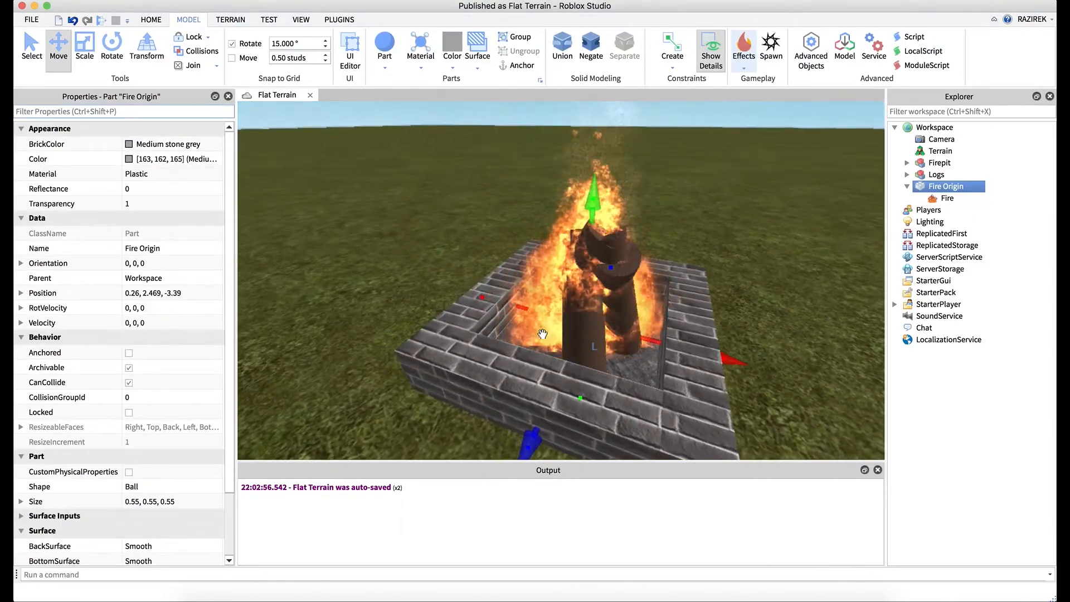
# Step: Set the Fire effect's heat to 20 and deselect it to judge the flames
pyautogui.click(944, 198)
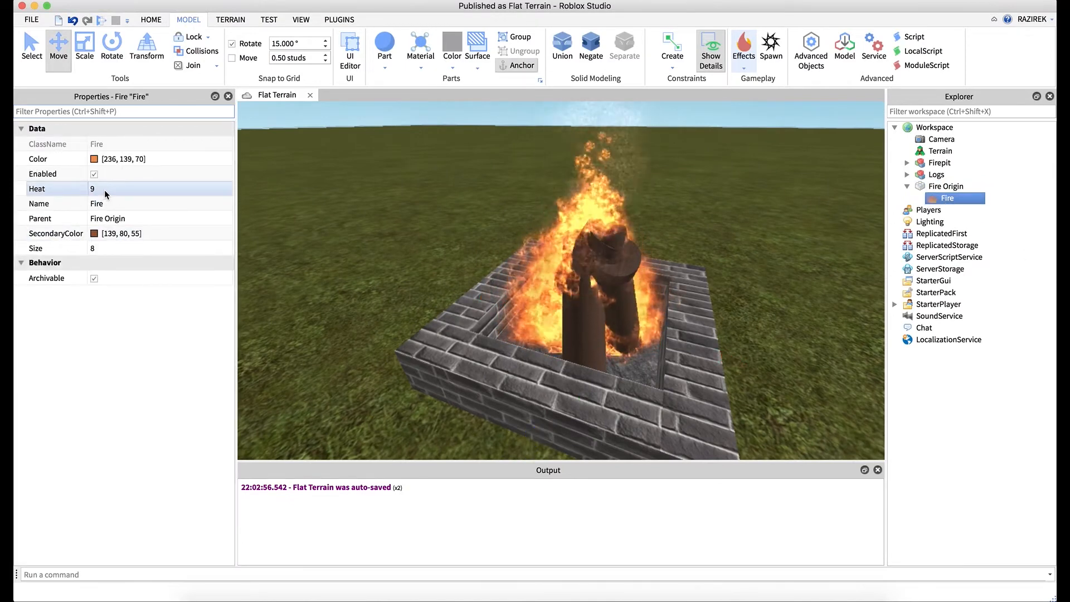
pyautogui.moveTo(44, 190)
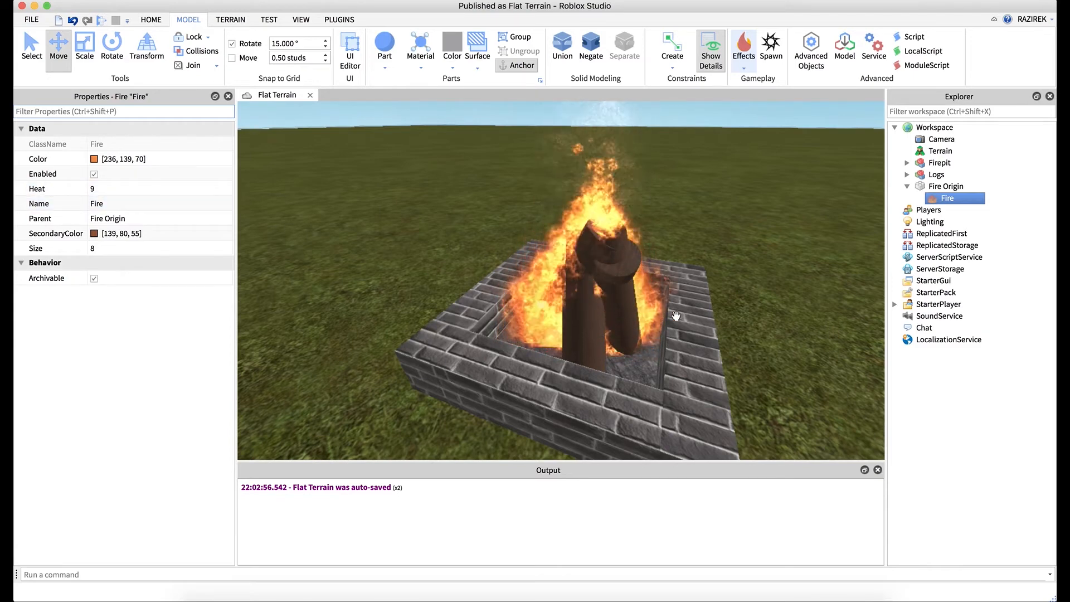
pyautogui.moveTo(626, 361); pyautogui.dragTo(585, 235, button='right')
pyautogui.click(147, 192)
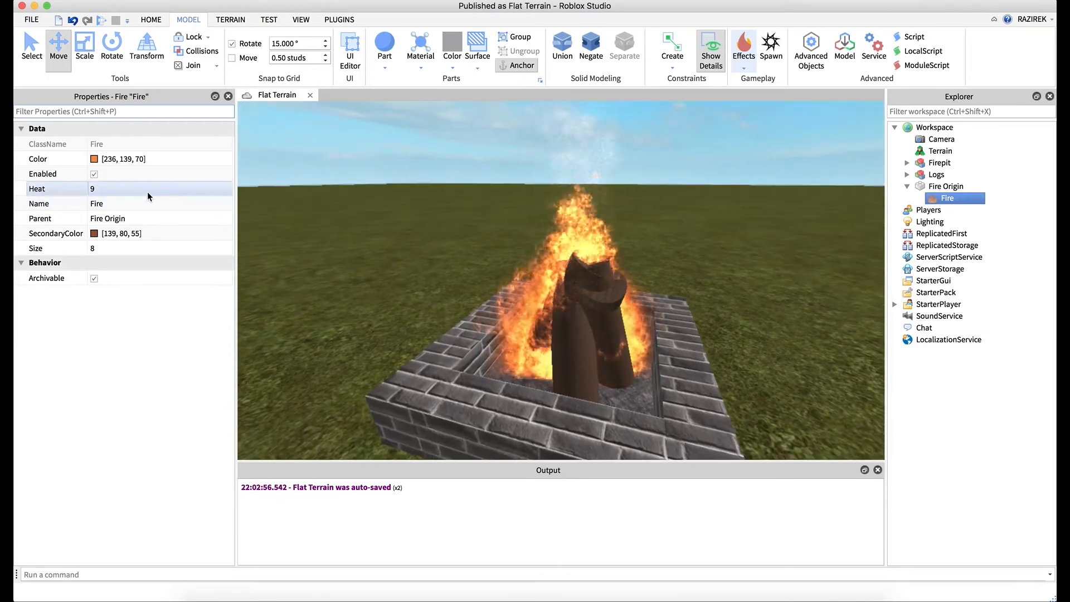
pyautogui.click(121, 186)
pyautogui.write('20')
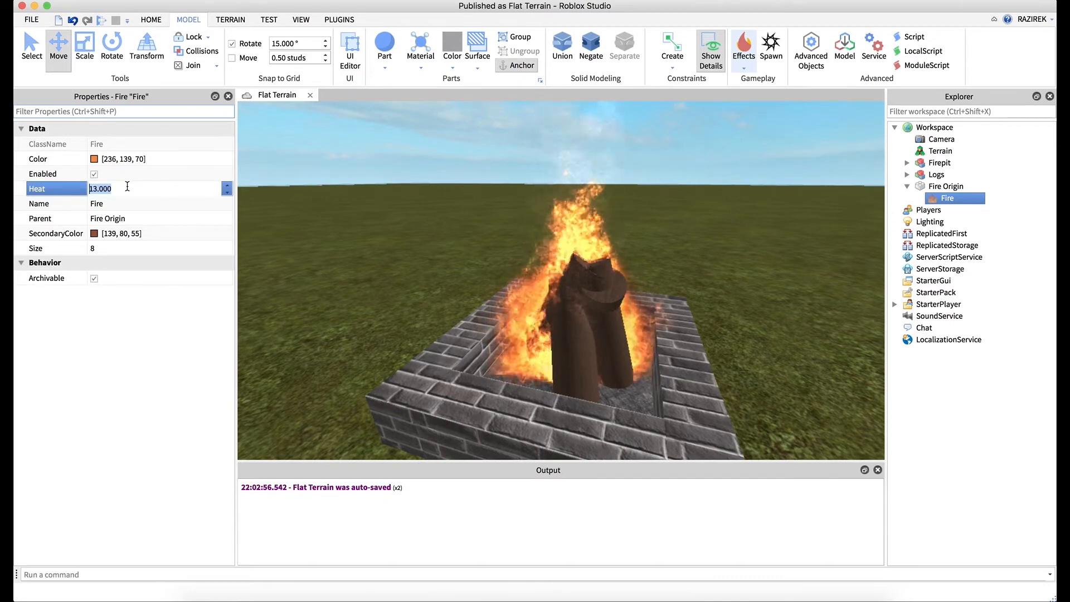
pyautogui.press('Return')
pyautogui.click(429, 149)
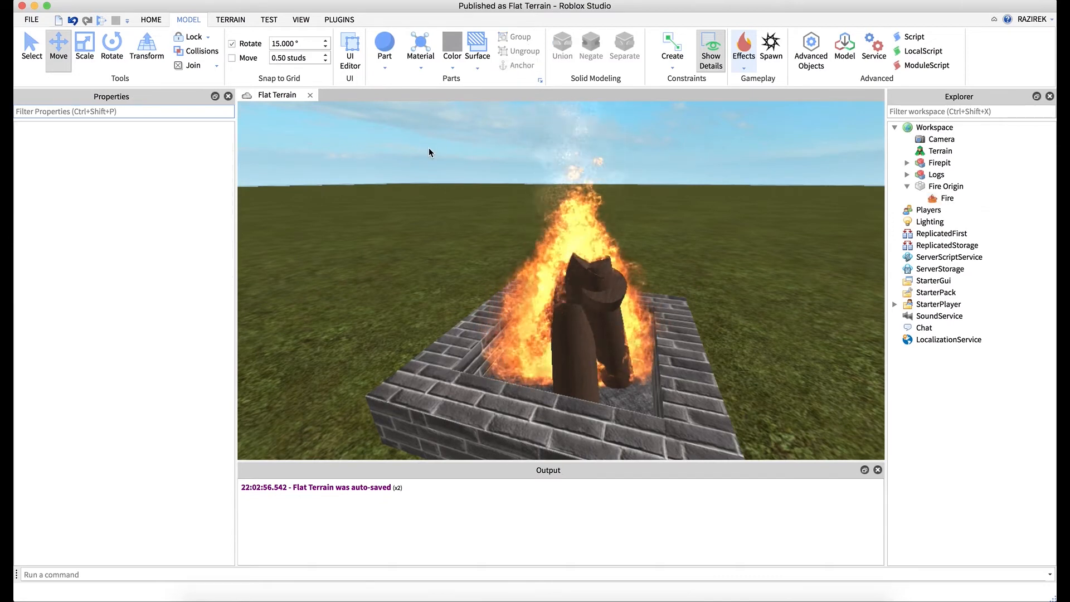
pyautogui.moveTo(572, 307); pyautogui.dragTo(553, 258, button='right')
# Step: Lower the Fire effect's heat to 3 and deselect it
pyautogui.click(947, 197)
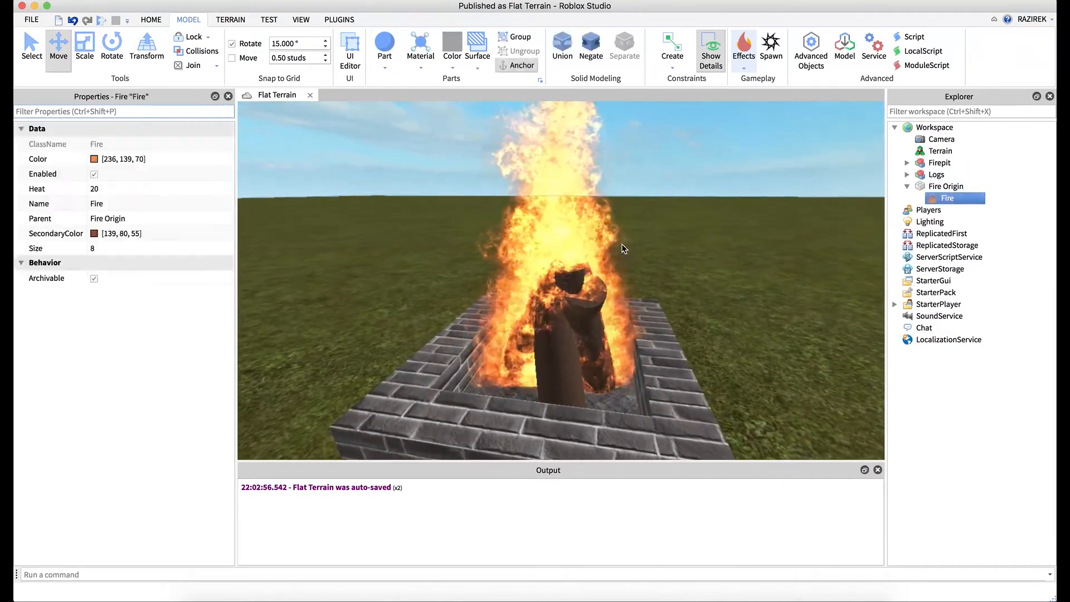
pyautogui.click(120, 189)
pyautogui.write('3')
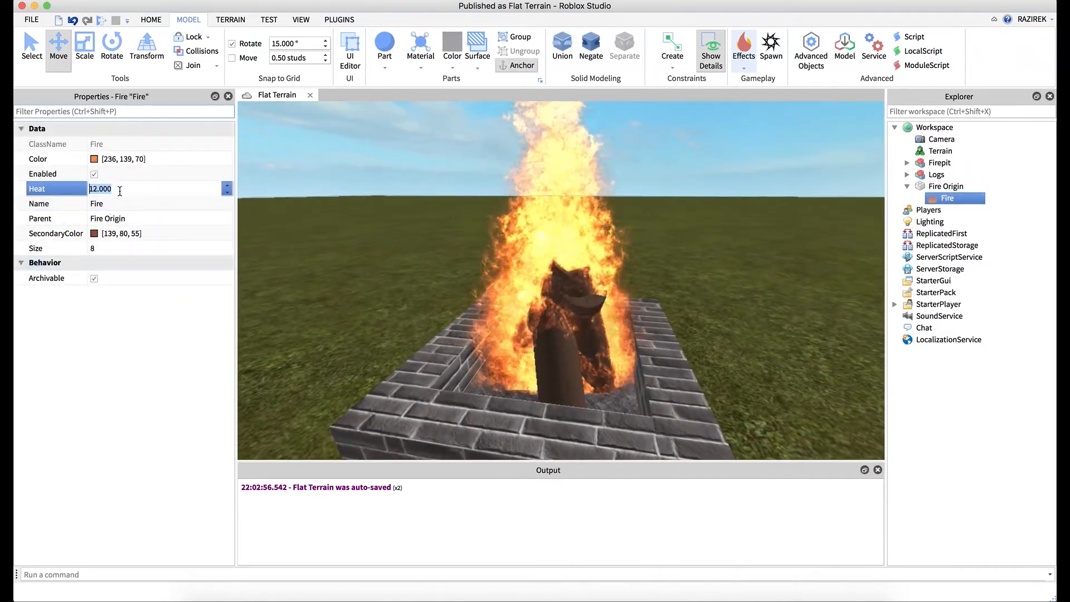
pyautogui.press('Return')
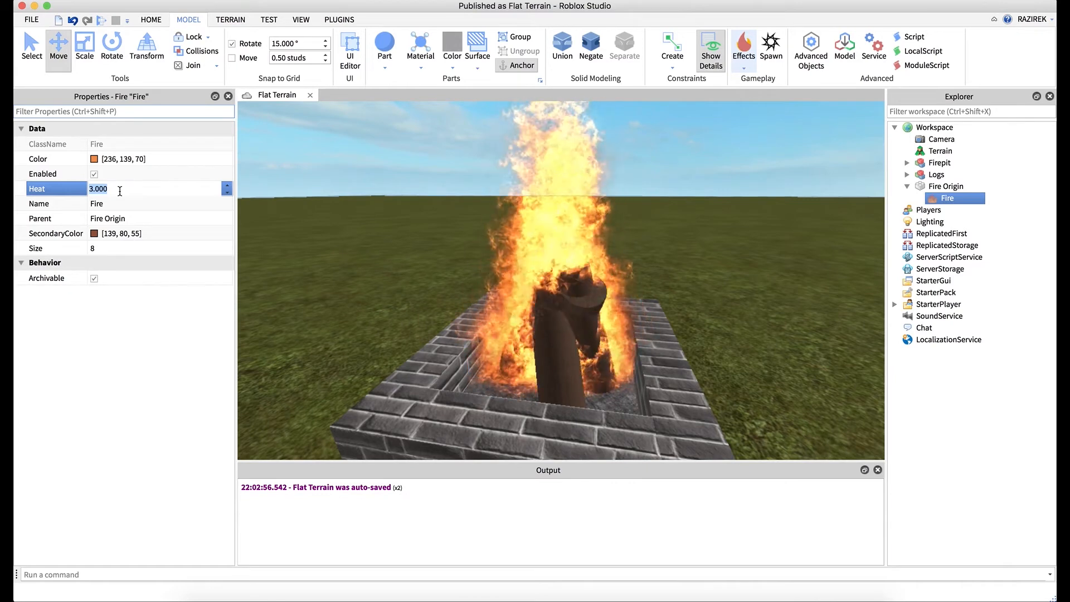
pyautogui.click(338, 179)
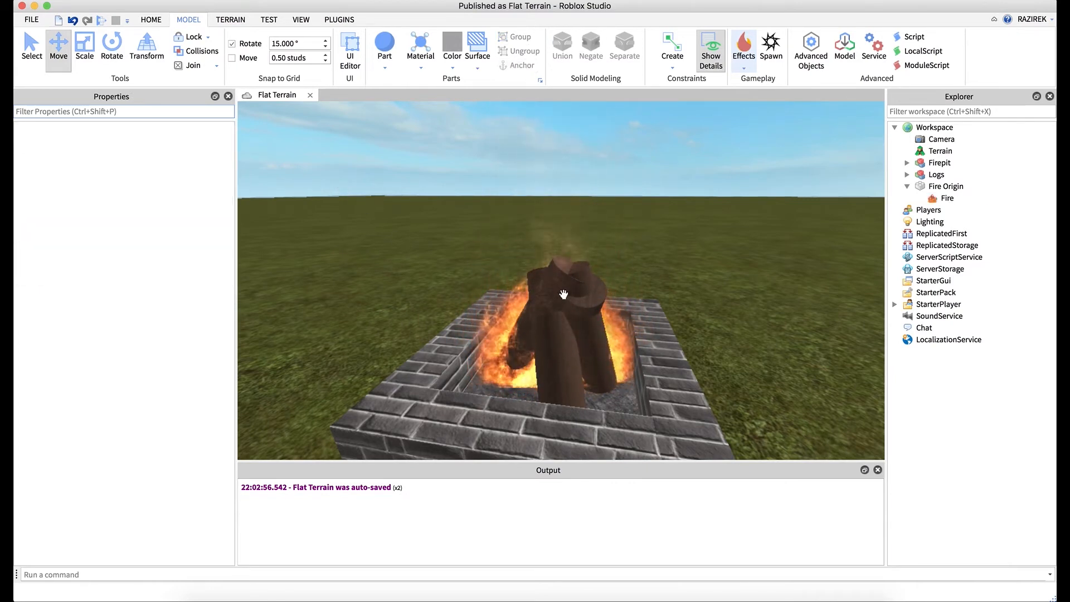
# Step: Set the Fire effect's heat to 10 and deselect it
pyautogui.click(948, 199)
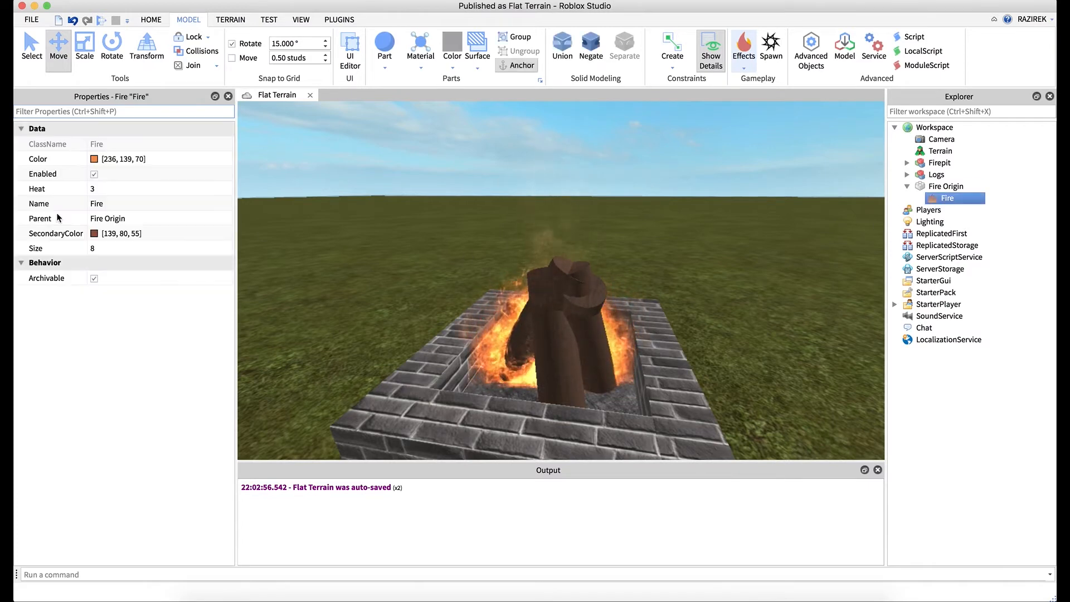
pyautogui.click(132, 188)
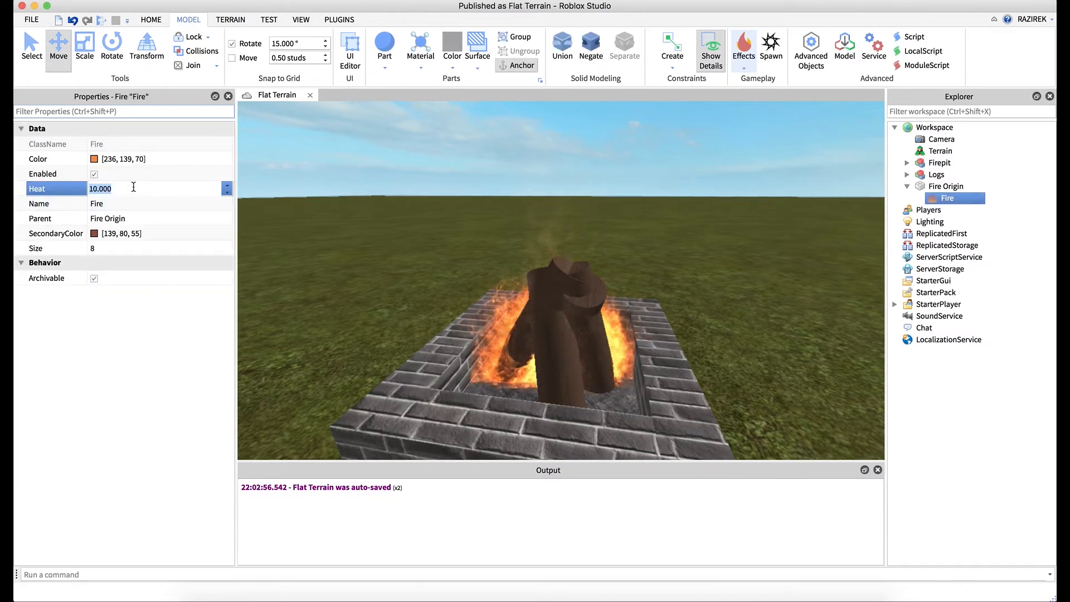
pyautogui.click(333, 181)
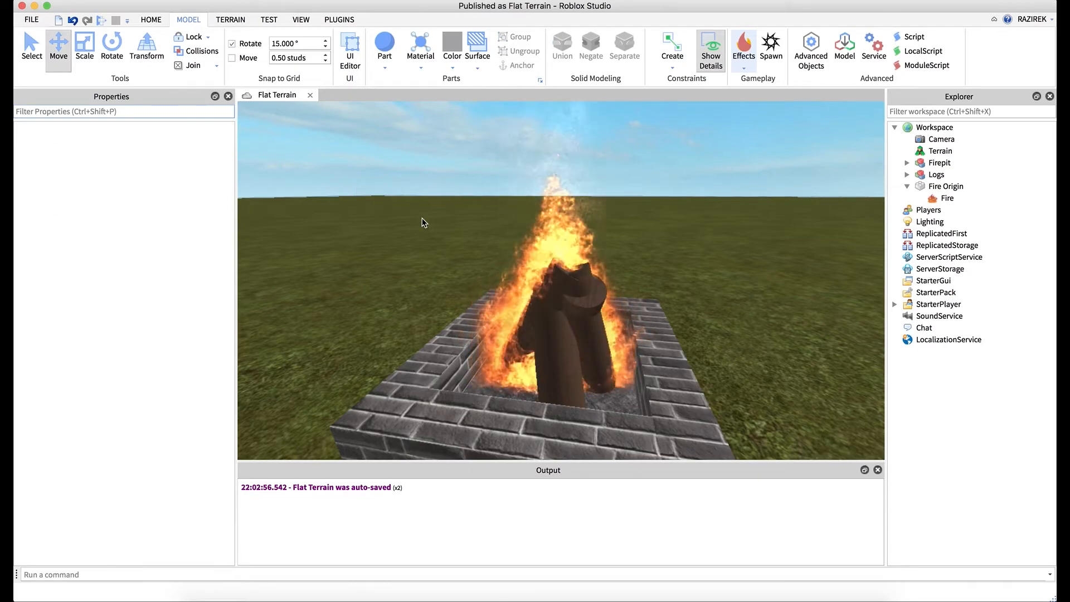
# Step: Add a PointLight effect to the Fire Origin part
pyautogui.moveTo(427, 221); pyautogui.dragTo(426, 221, button='right')
pyautogui.press('s')
pyautogui.press('d')
pyautogui.press('w')
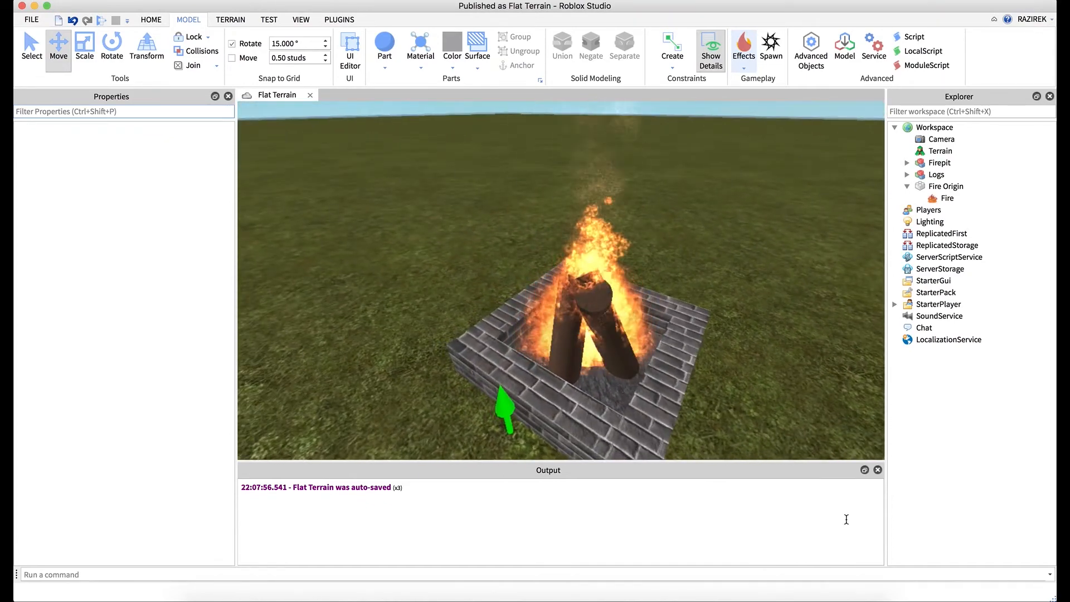
pyautogui.moveTo(371, 264); pyautogui.dragTo(370, 264, button='right')
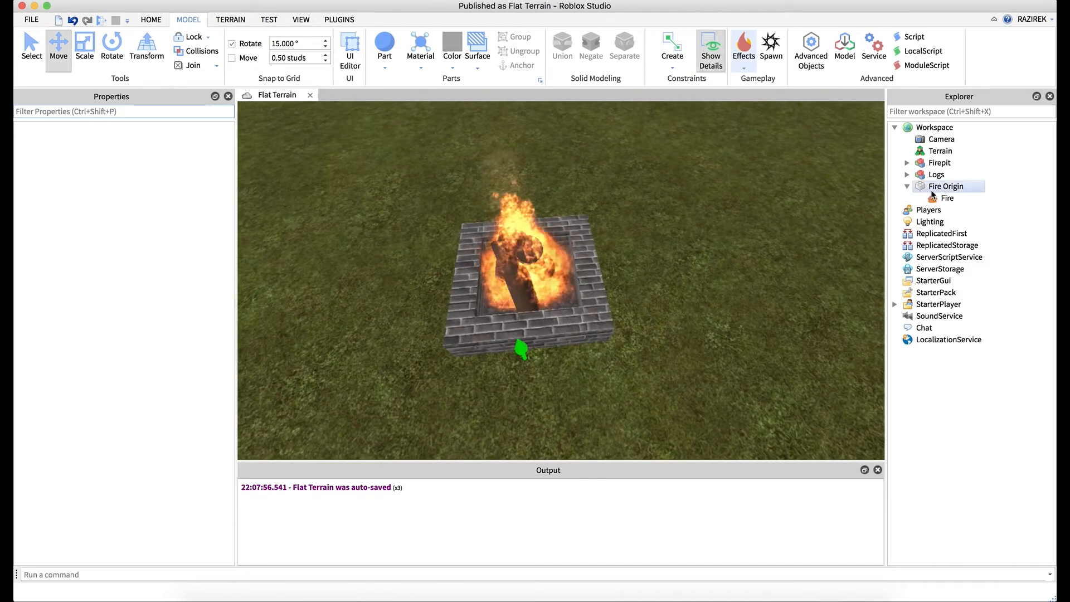
pyautogui.click(944, 189)
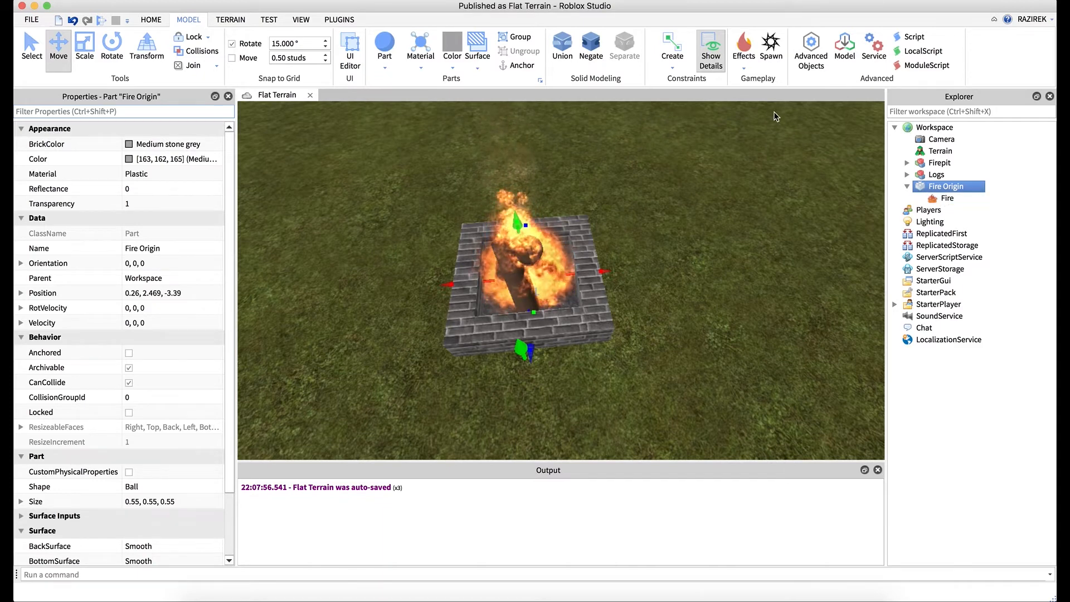
pyautogui.click(745, 70)
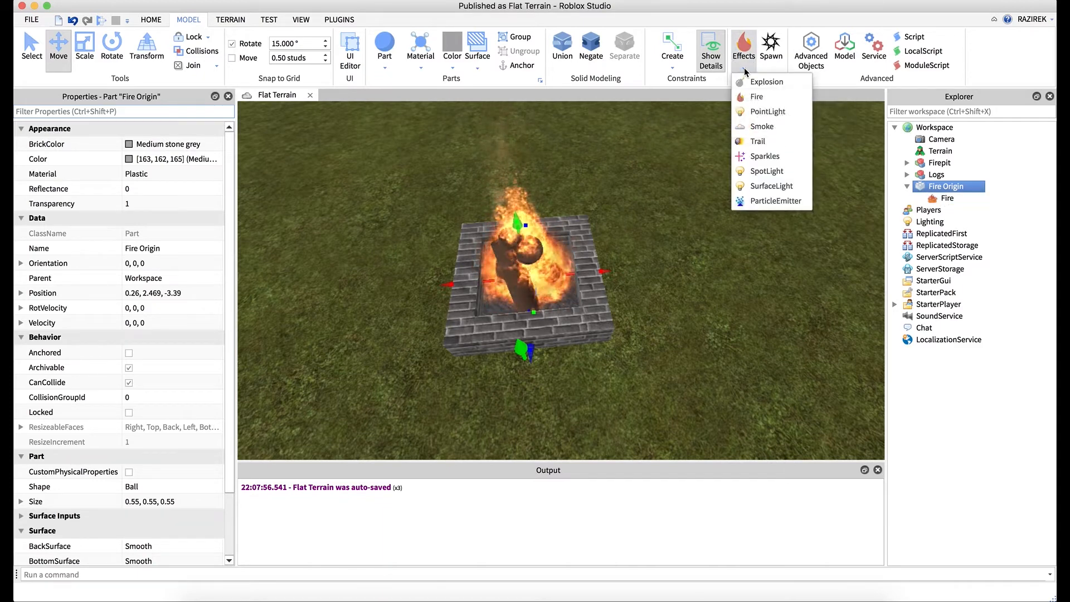
pyautogui.click(759, 113)
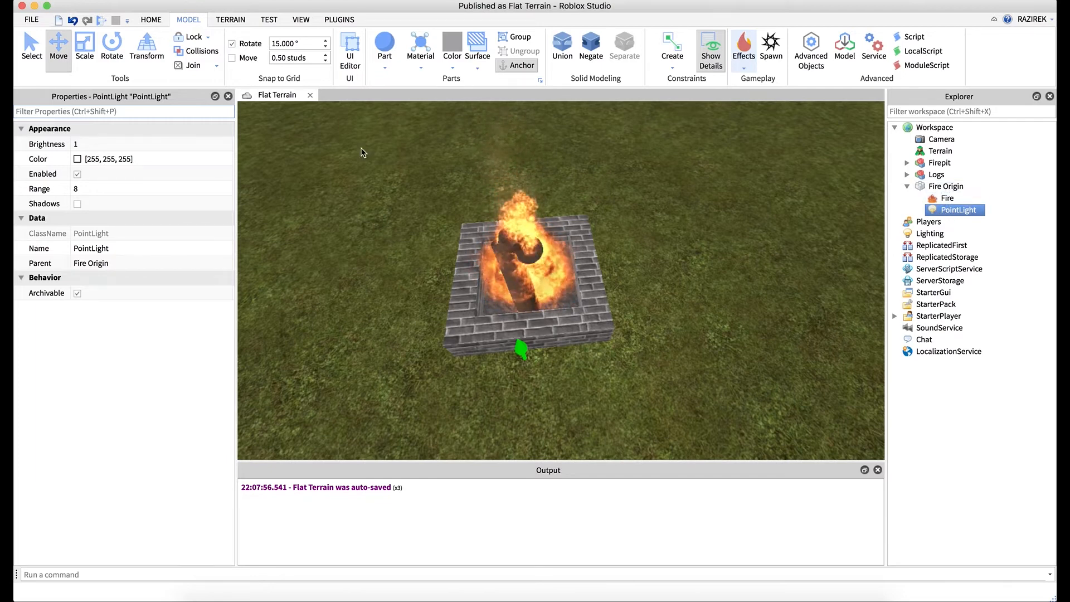
# Step: Set the PointLight's color to Tangerine (255, 128, 0)
pyautogui.click(78, 160)
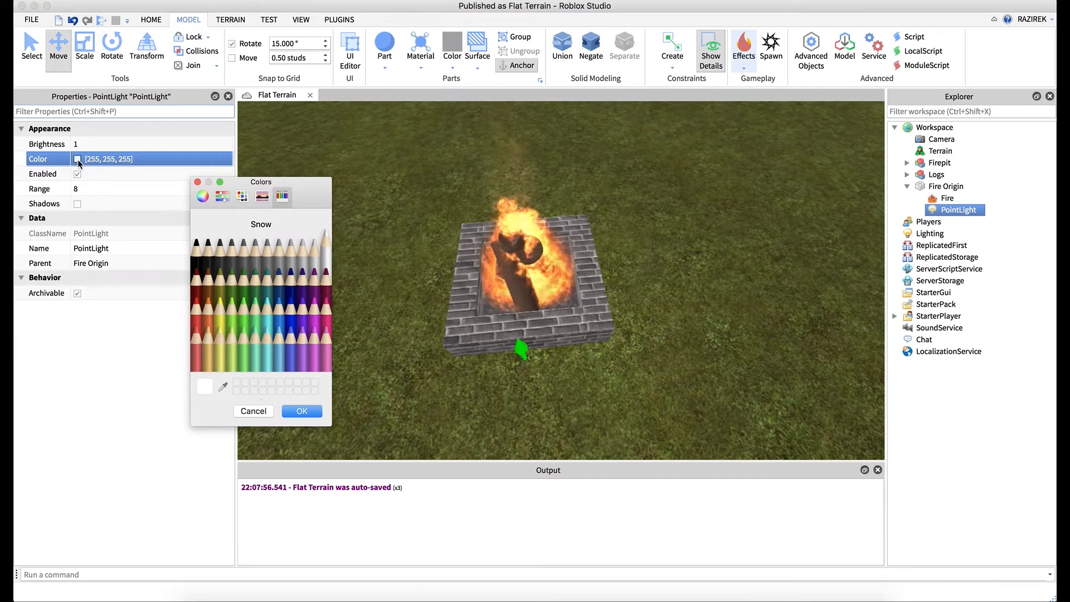
pyautogui.click(209, 312)
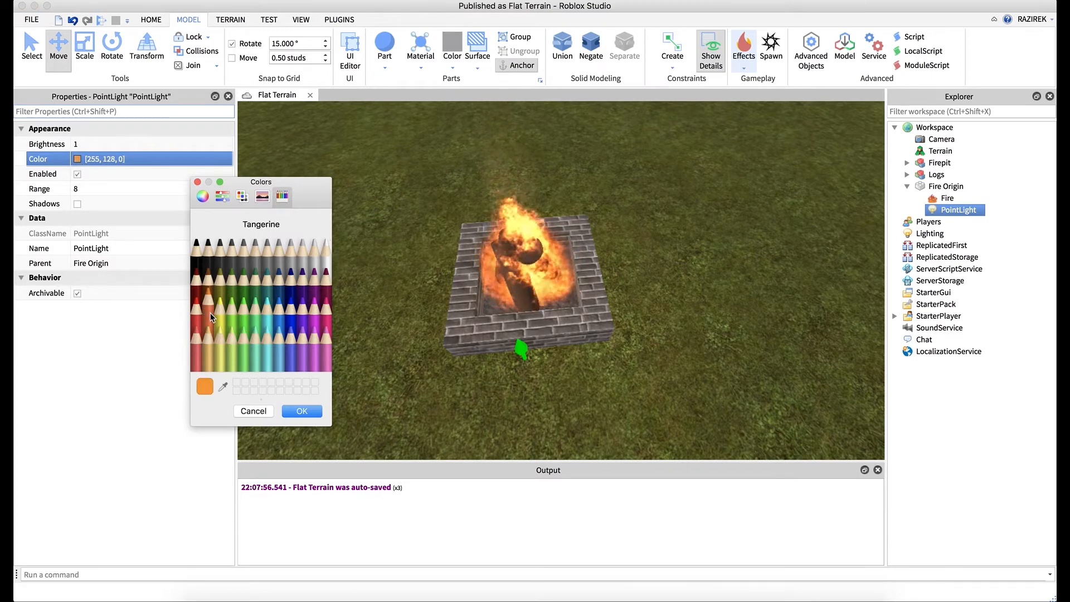
pyautogui.click(316, 412)
# Step: Set the PointLight's range to 15
pyautogui.click(83, 204)
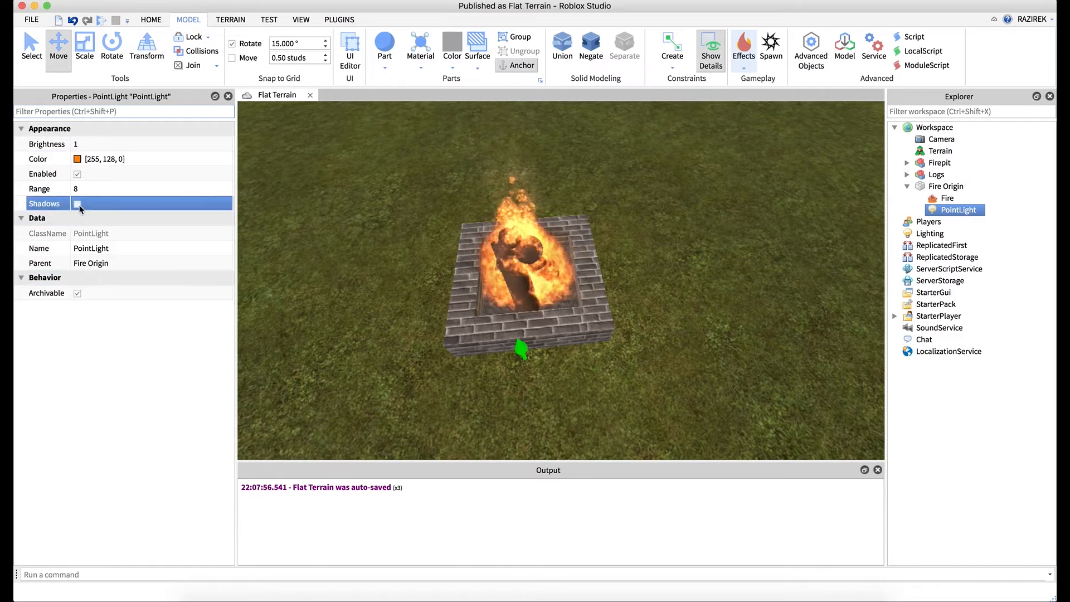
pyautogui.click(88, 190)
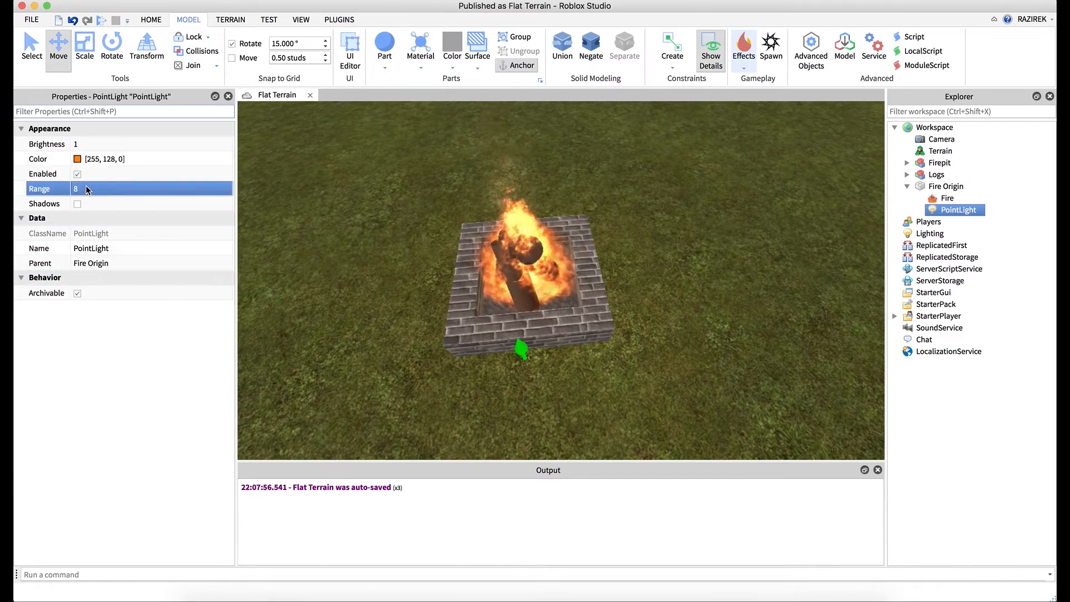
pyautogui.click(88, 190)
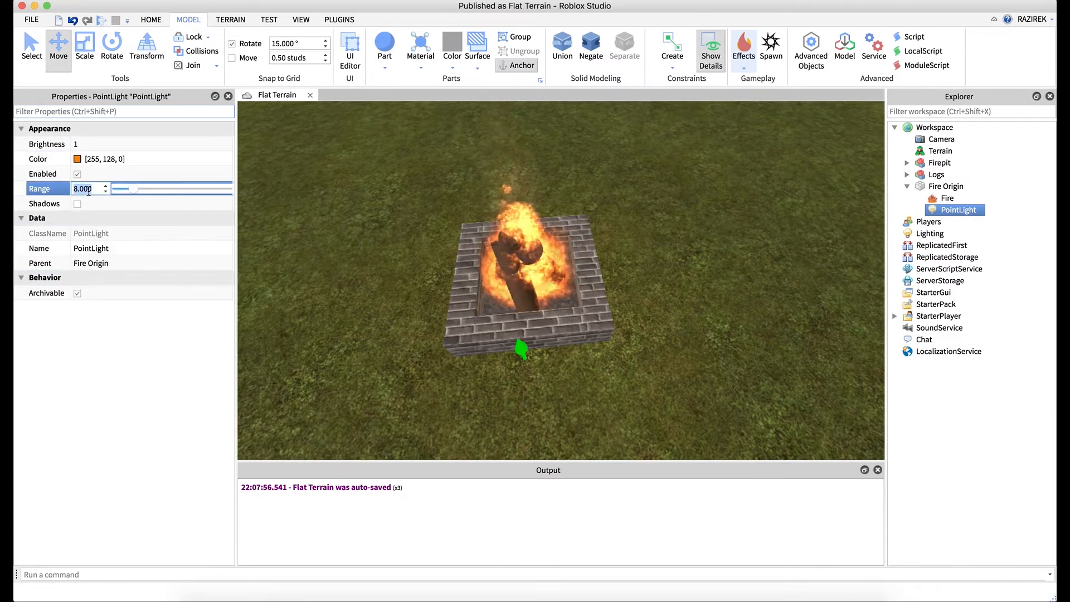
pyautogui.write('15')
pyautogui.press('Return')
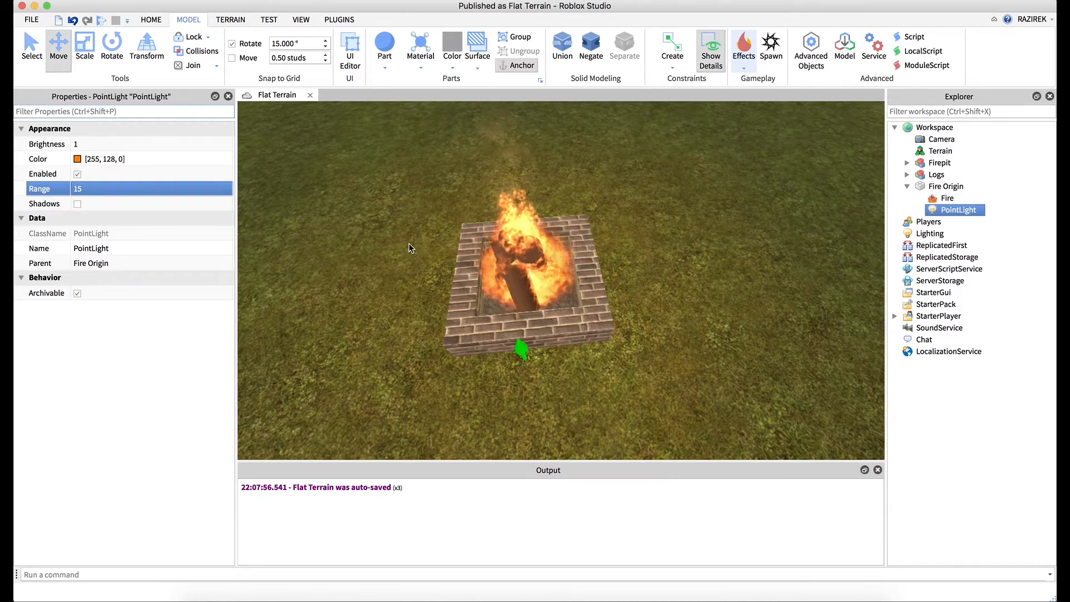
# Step: Enable shadows for the PointLight and deselect it
pyautogui.moveTo(409, 243); pyautogui.dragTo(409, 247, button='right')
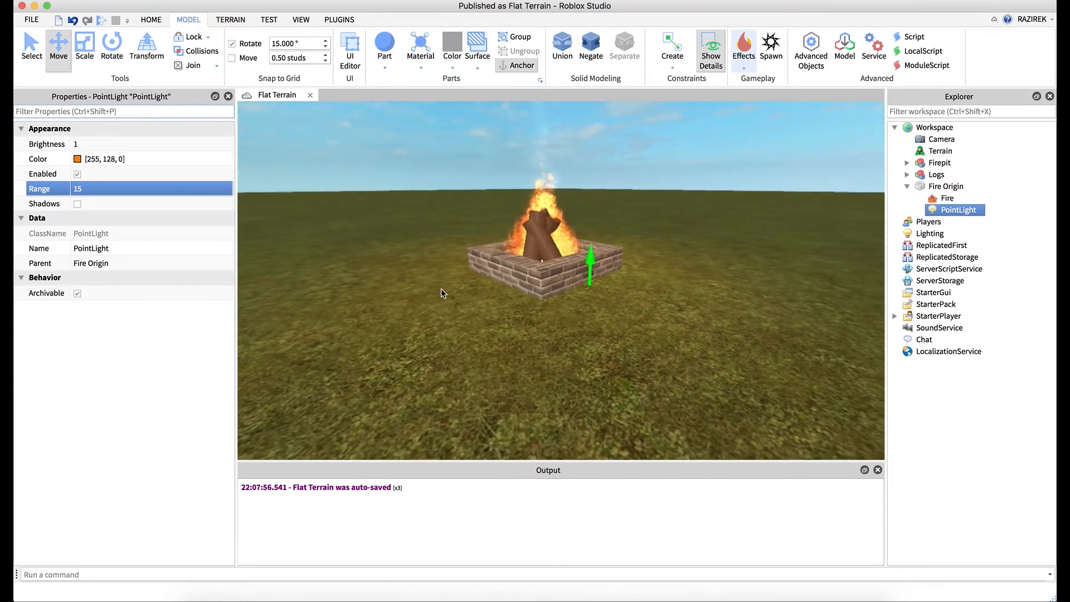
pyautogui.click(76, 204)
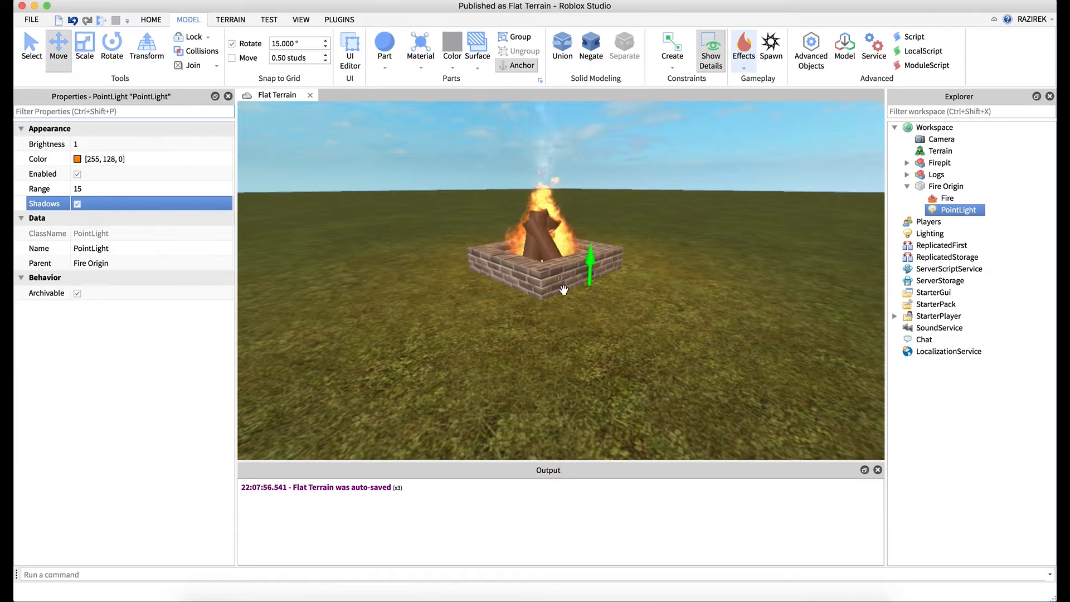
pyautogui.moveTo(457, 244); pyautogui.dragTo(458, 248, button='right')
pyautogui.click(458, 248)
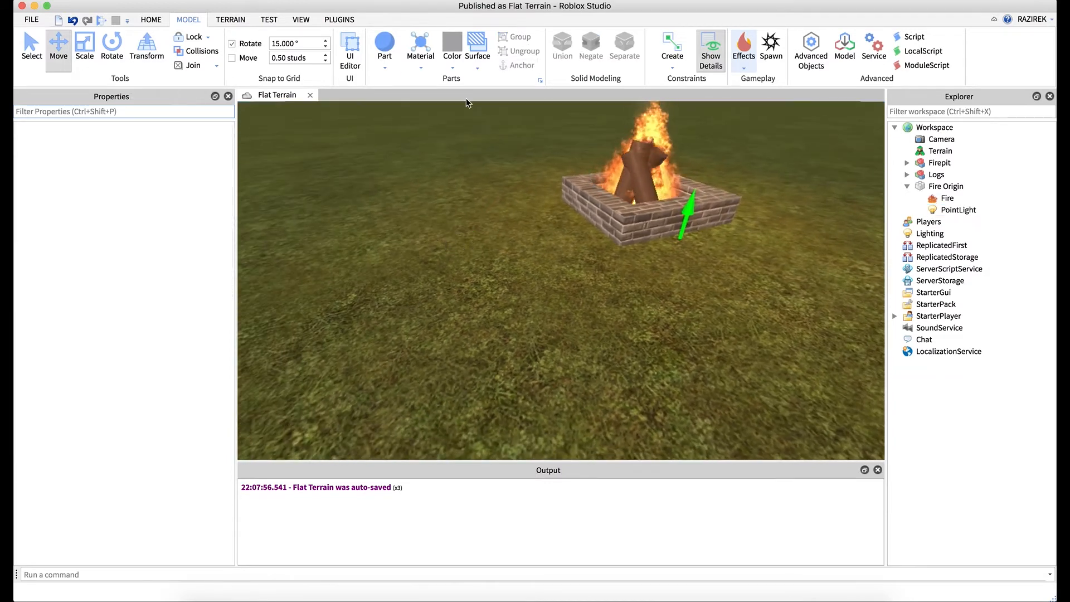
# Step: Insert a block part near the firepit, set move snapping to 1 stud, and resize the block to 1 × 4 × 2
pyautogui.click(393, 80)
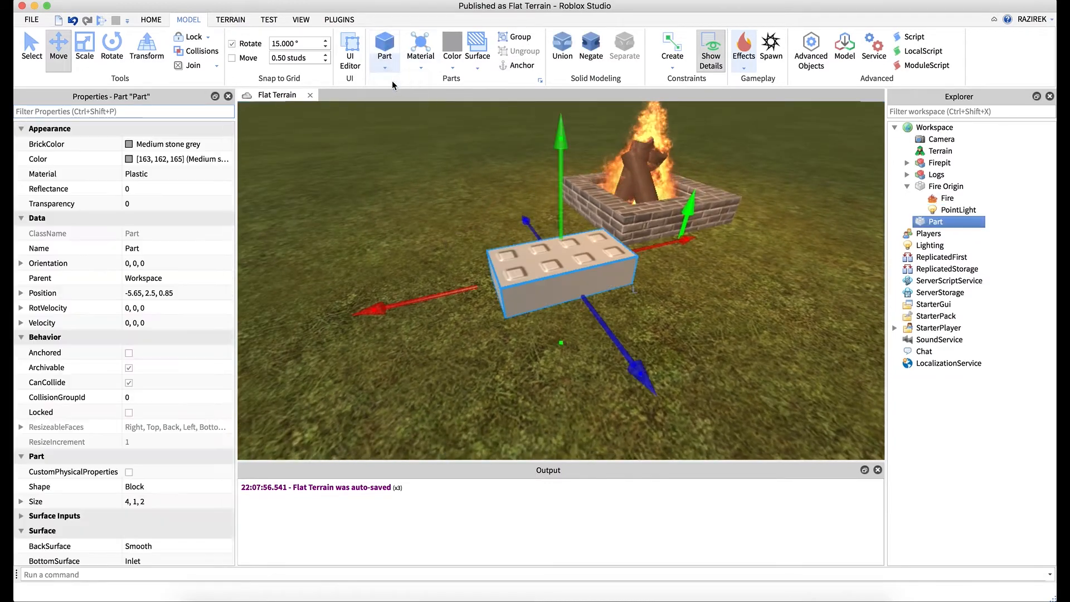
pyautogui.click(86, 49)
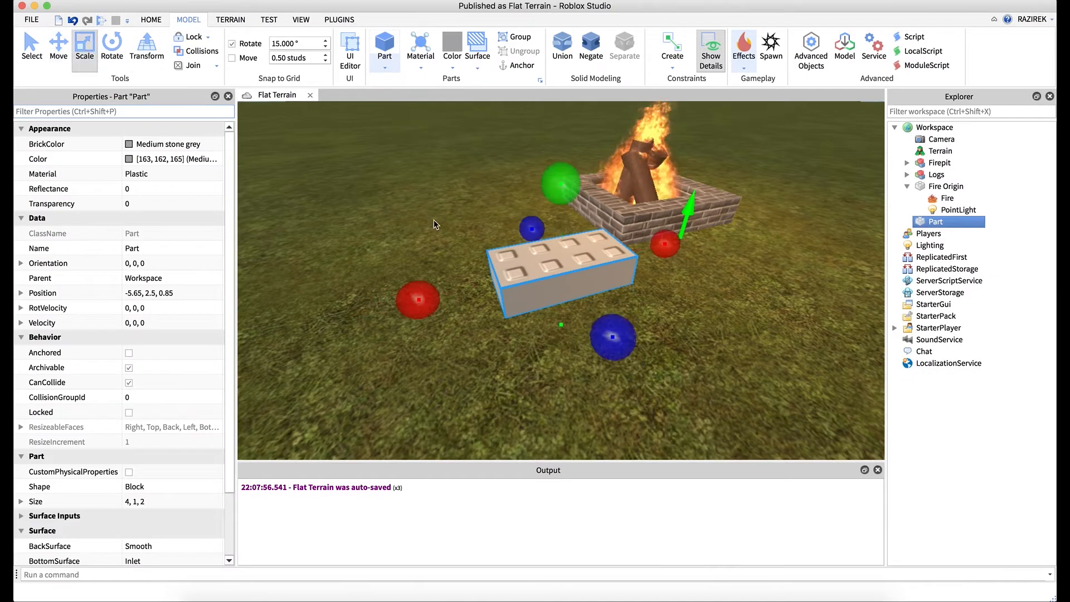
pyautogui.moveTo(668, 251); pyautogui.dragTo(595, 268)
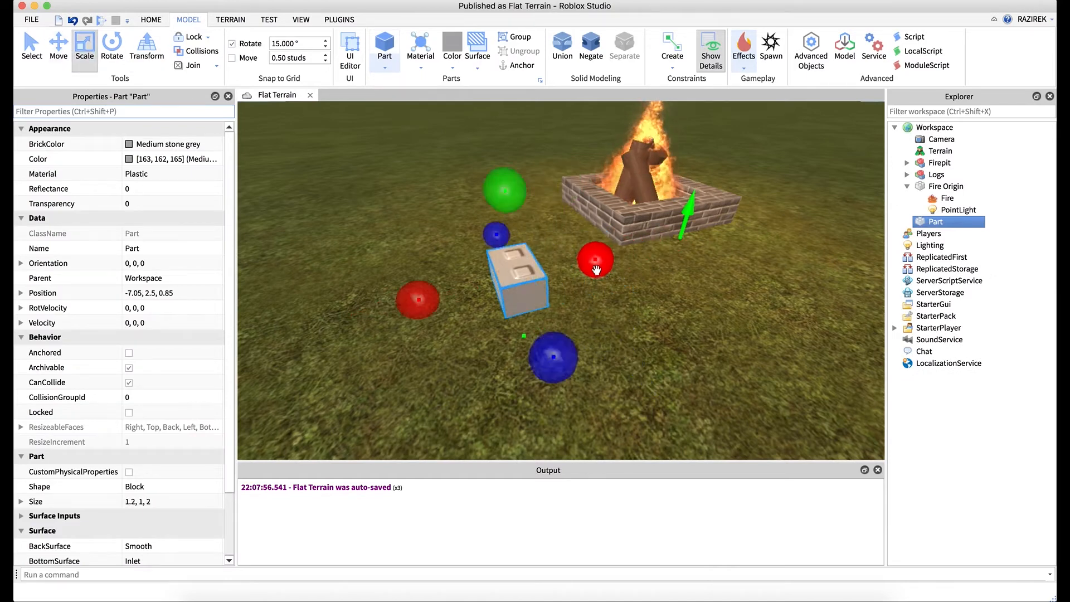
pyautogui.press('super+z')
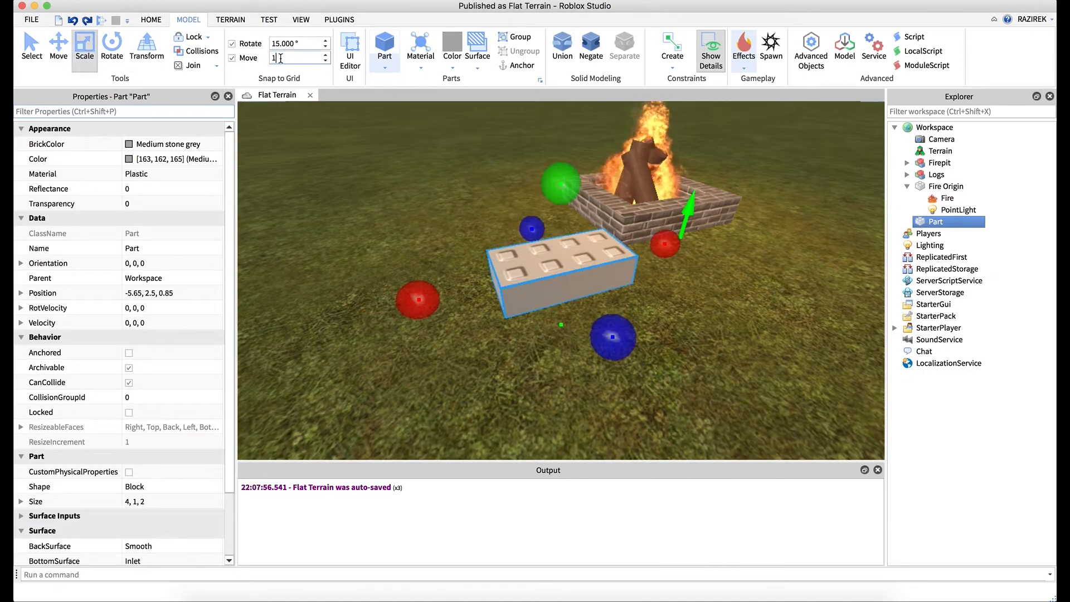
pyautogui.moveTo(664, 243); pyautogui.dragTo(595, 251)
pyautogui.moveTo(509, 200); pyautogui.dragTo(491, 111)
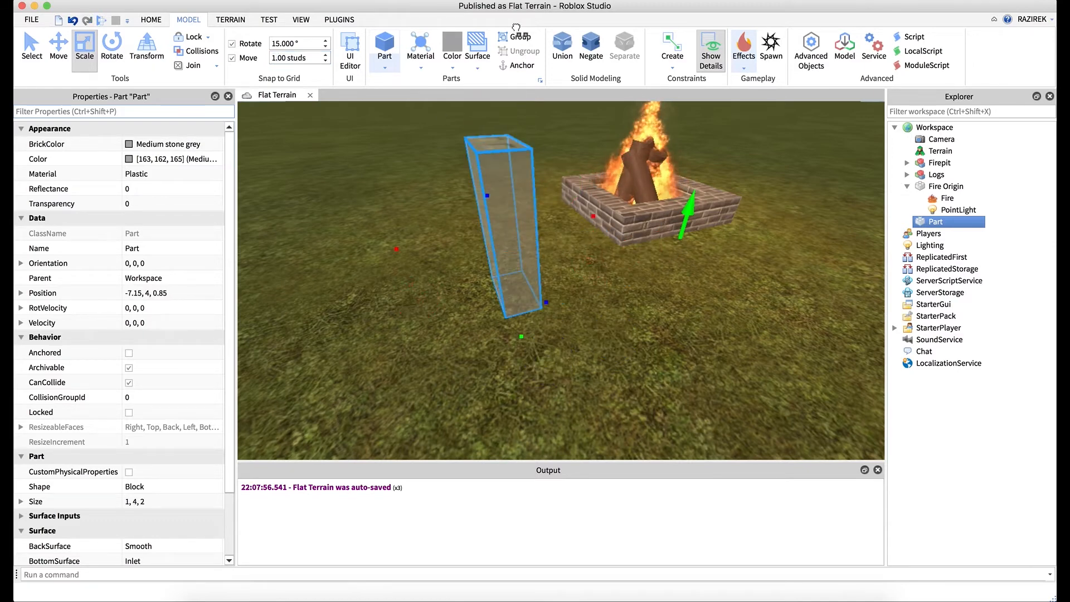
# Step: Enlarge the block into a wall 7 studs high and 8 studs long, keeping it 1 stud thick
pyautogui.press('s')
pyautogui.moveTo(554, 192); pyautogui.dragTo(554, 193, button='right')
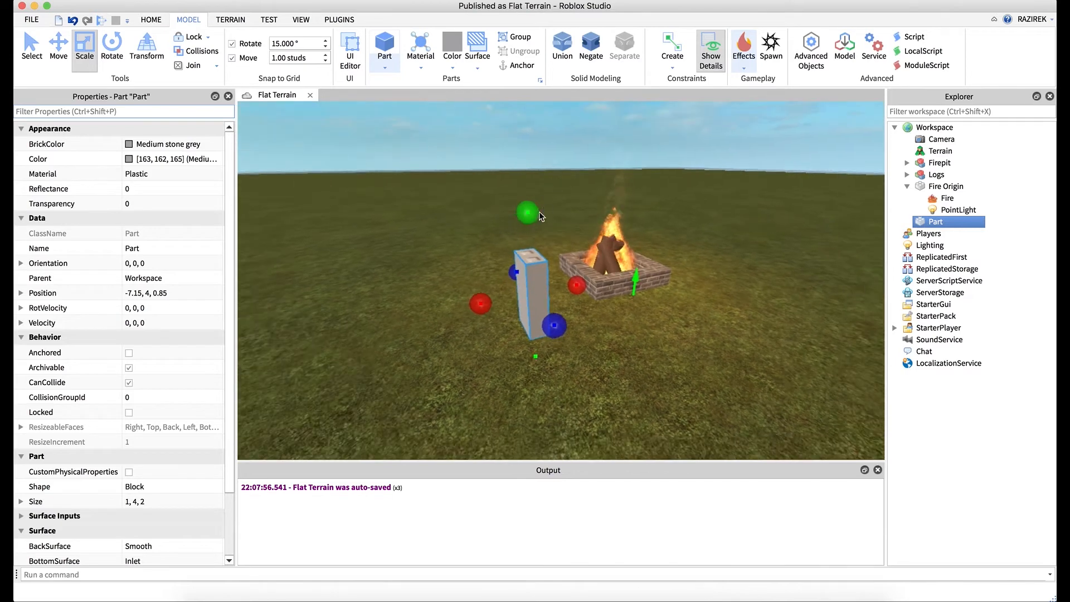
pyautogui.moveTo(532, 211); pyautogui.dragTo(531, 136)
pyautogui.moveTo(557, 300); pyautogui.dragTo(675, 430)
# Step: Move the wall beside the firepit to position -5.15, 5.5, -2.15
pyautogui.click(62, 45)
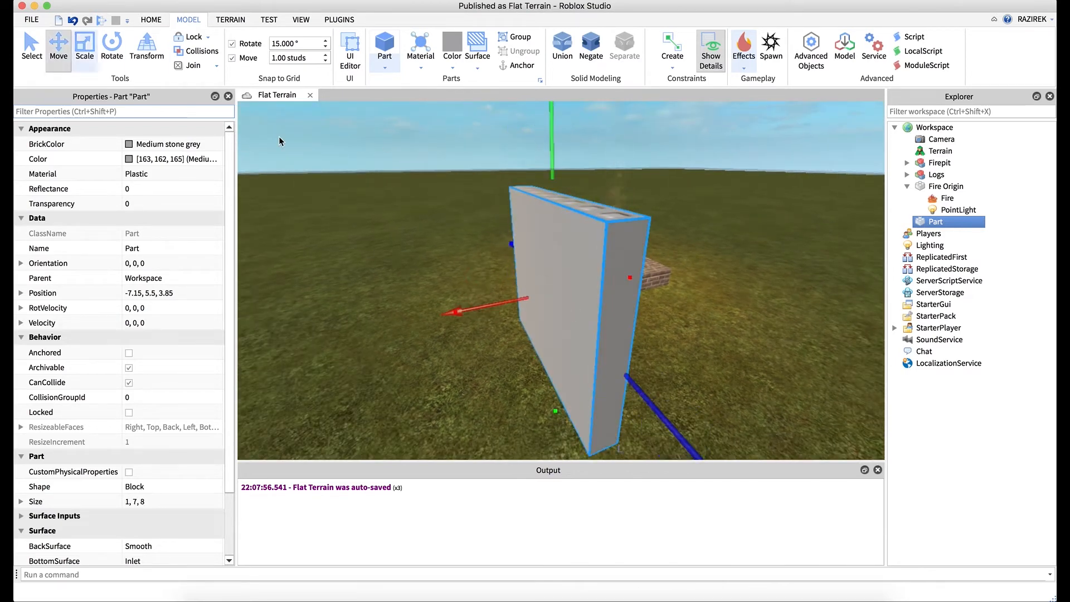
pyautogui.press('d')
pyautogui.moveTo(452, 231); pyautogui.dragTo(452, 230, button='right')
pyautogui.moveTo(548, 259); pyautogui.dragTo(601, 268)
pyautogui.press('d')
pyautogui.moveTo(540, 315); pyautogui.dragTo(537, 316, button='right')
pyautogui.press('s')
pyautogui.press('d')
pyautogui.press('e')
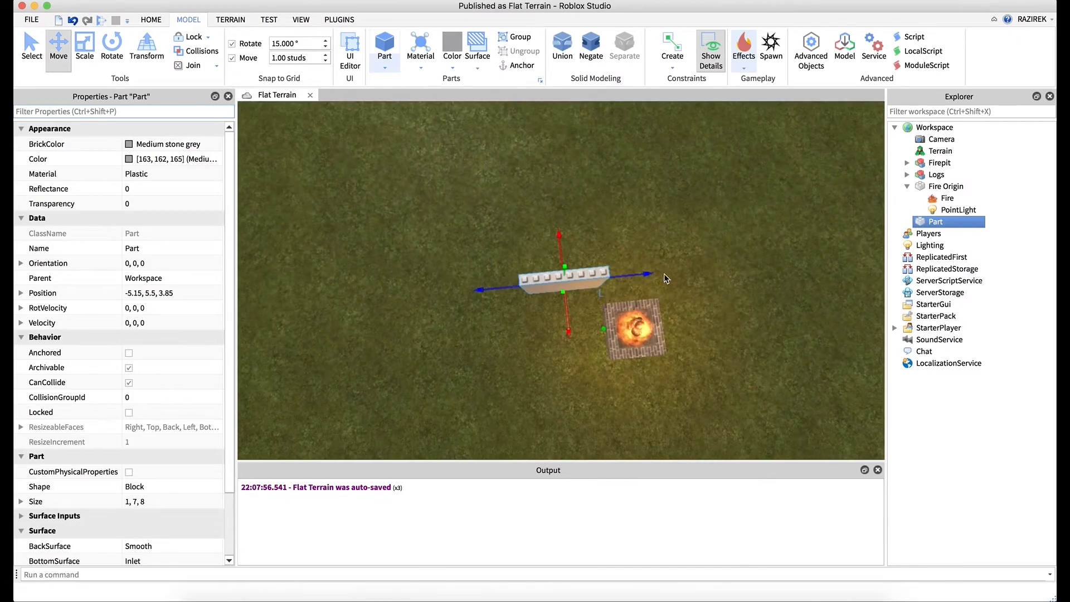
pyautogui.moveTo(644, 276); pyautogui.dragTo(708, 280)
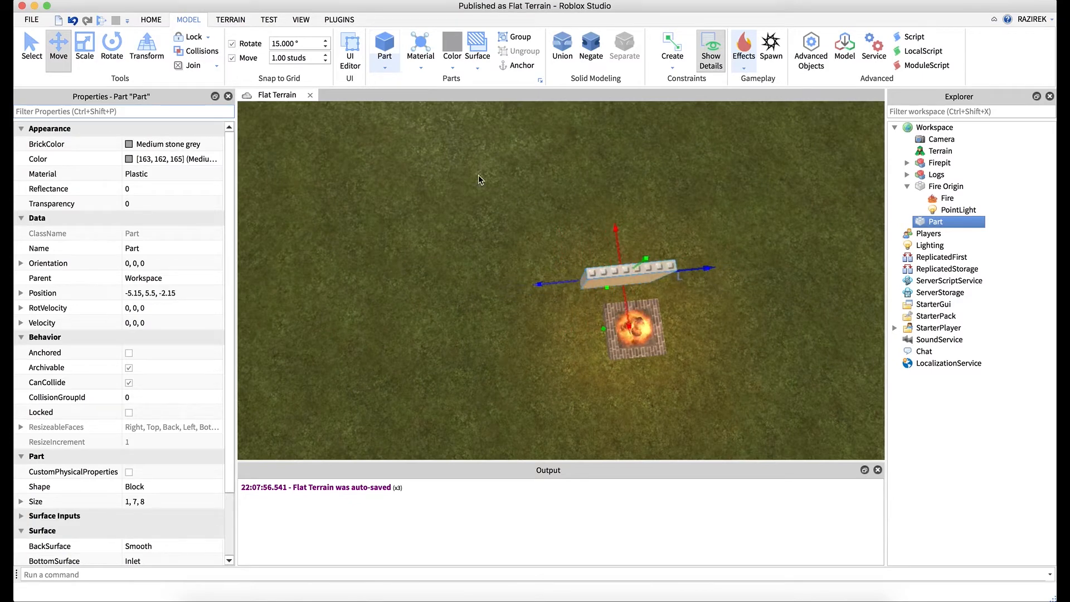
# Step: Lengthen the wall at both ends to 20 studs so it extends past the firepit
pyautogui.click(89, 50)
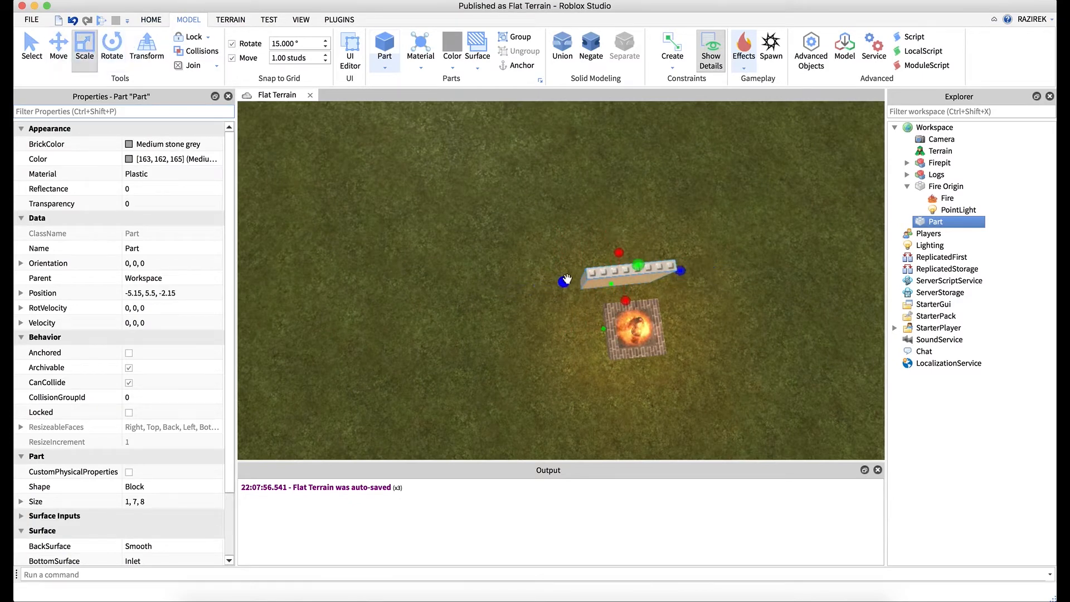
pyautogui.moveTo(567, 279); pyautogui.dragTo(504, 288)
pyautogui.moveTo(681, 270); pyautogui.dragTo(742, 269)
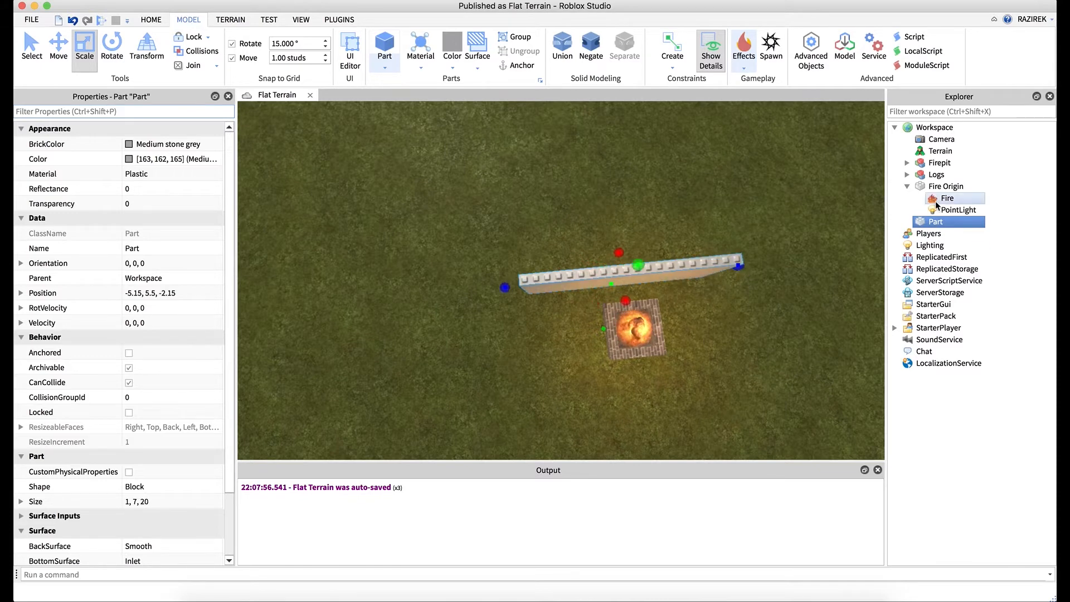
# Step: Examine the PointLight's range setting and how its light and shadows fall around both sides of the wall
pyautogui.click(944, 213)
pyautogui.click(101, 188)
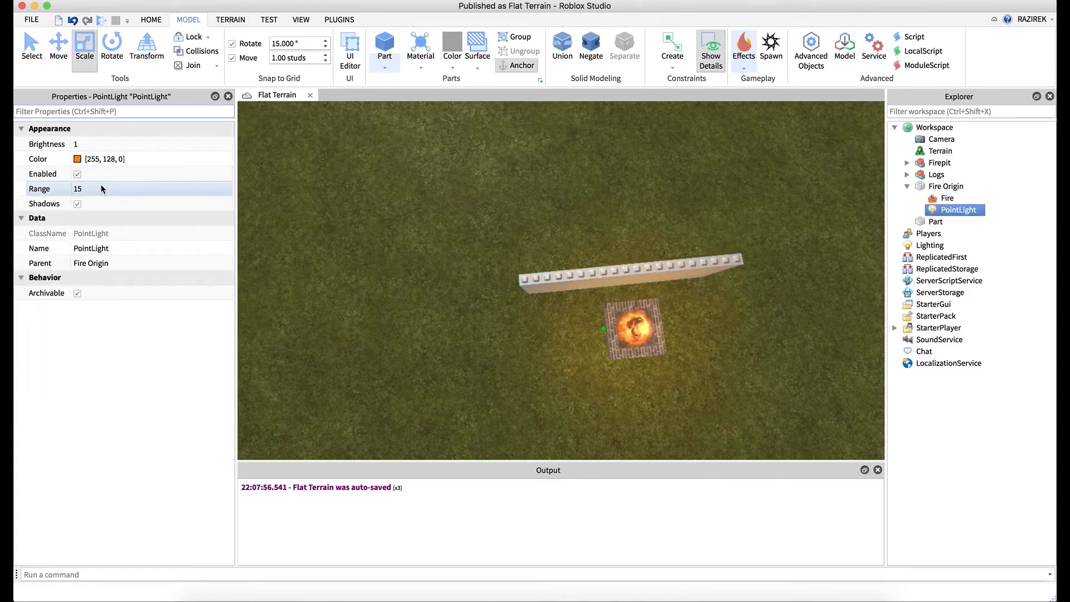
pyautogui.moveTo(146, 193)
pyautogui.mouseDown()
pyautogui.moveTo(161, 190)
pyautogui.moveTo(144, 190)
pyautogui.mouseUp()
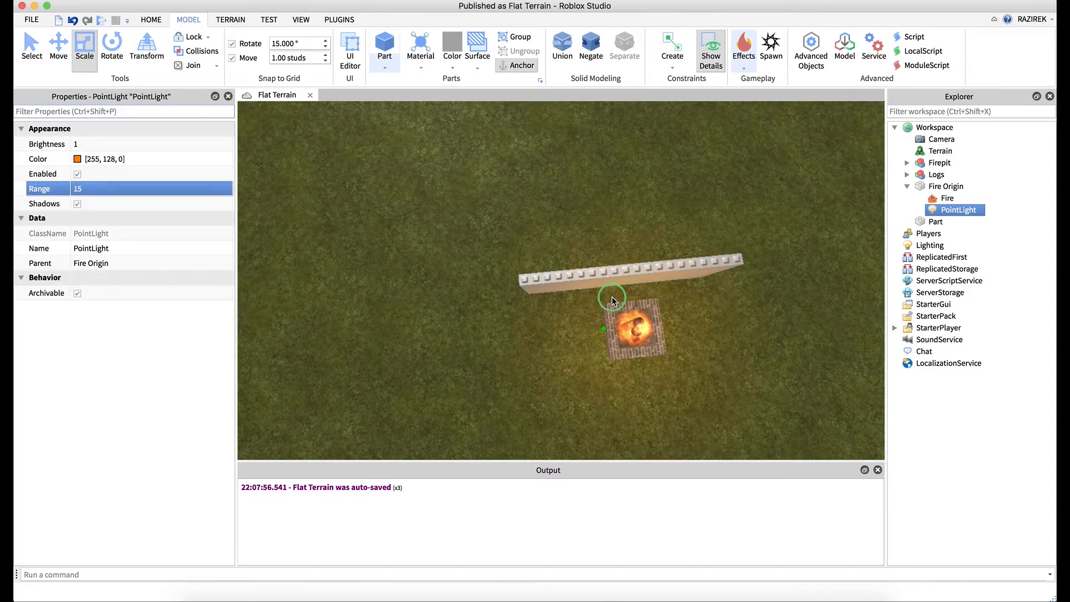
pyautogui.moveTo(612, 297); pyautogui.dragTo(580, 304, button='right')
pyautogui.scroll(3, 612, 297)
pyautogui.moveTo(506, 307); pyautogui.dragTo(506, 307, button='right')
pyautogui.press('s')
pyautogui.press('a')
pyautogui.press('d')
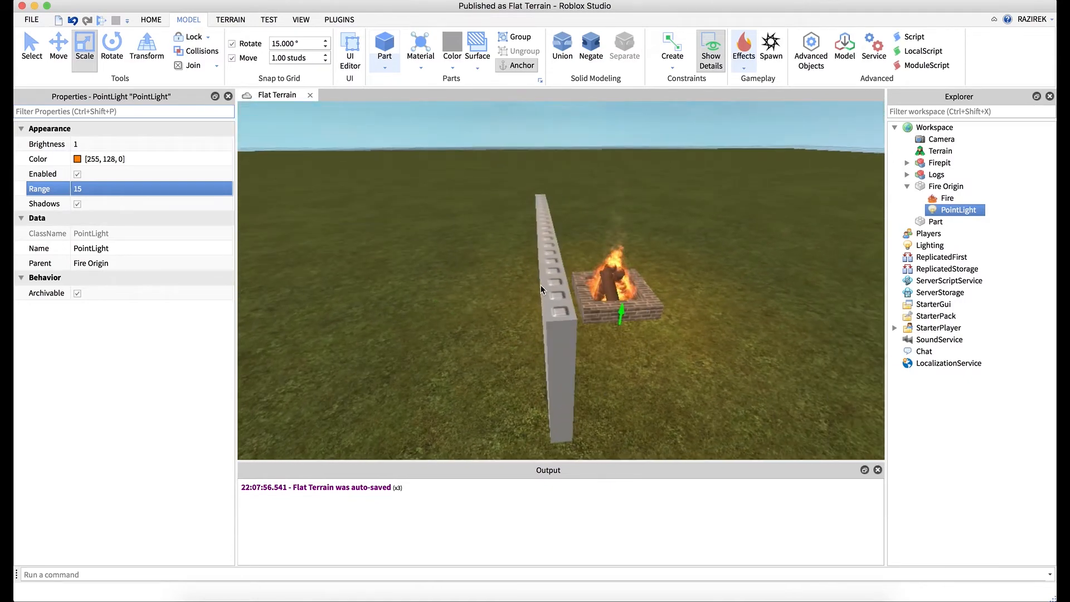
pyautogui.moveTo(588, 302); pyautogui.dragTo(589, 301, button='right')
pyautogui.press('w')
pyautogui.press('d')
pyautogui.press('a')
pyautogui.press('d')
pyautogui.press('s')
pyautogui.press('d')
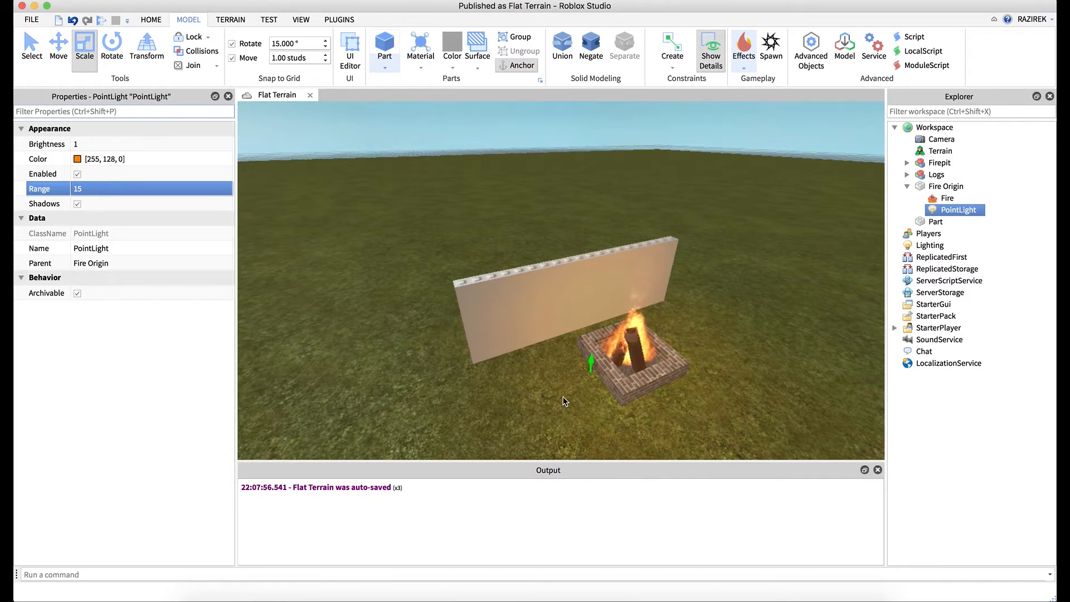
# Step: Delete the test wall beside the firepit and view the fire up close
pyautogui.click(534, 303)
pyautogui.press('Delete')
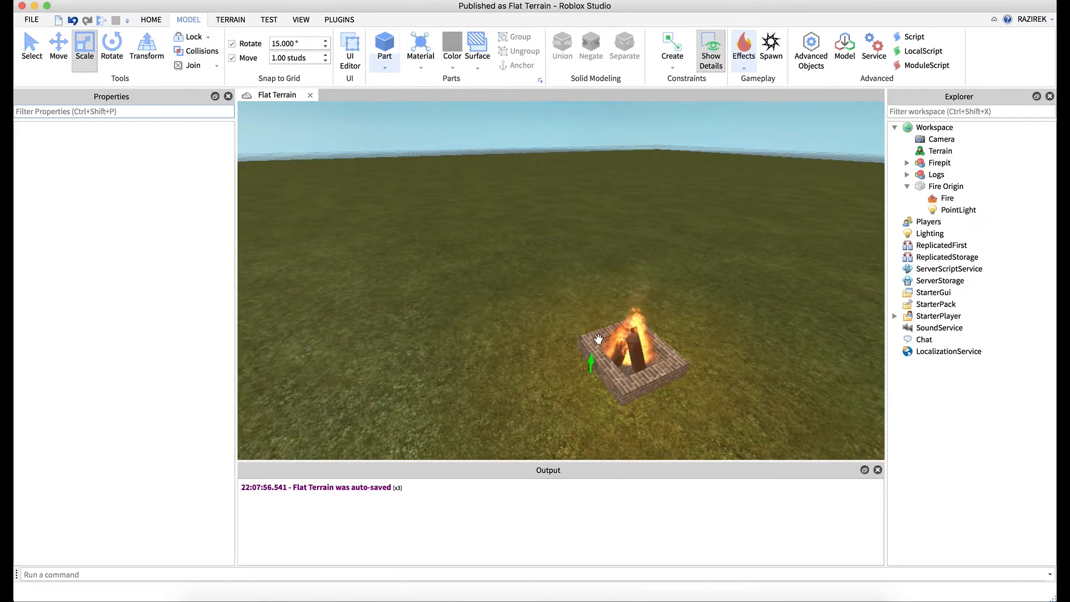
pyautogui.scroll(5, 578, 316)
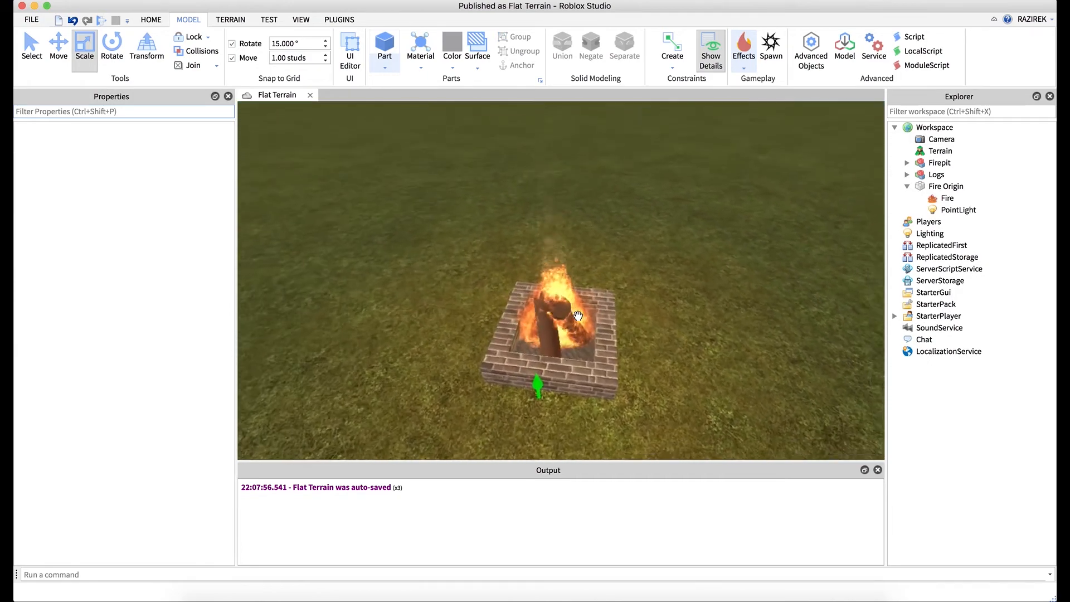
pyautogui.moveTo(578, 315); pyautogui.dragTo(578, 316, button='right')
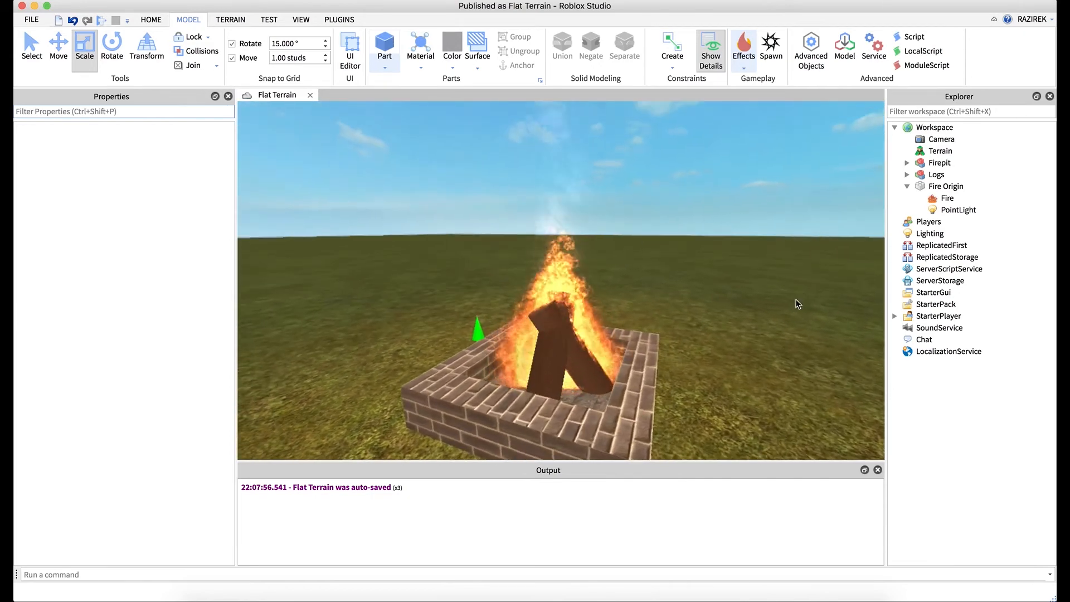
# Step: Add a Smoke effect to the Fire Origin part
pyautogui.click(939, 191)
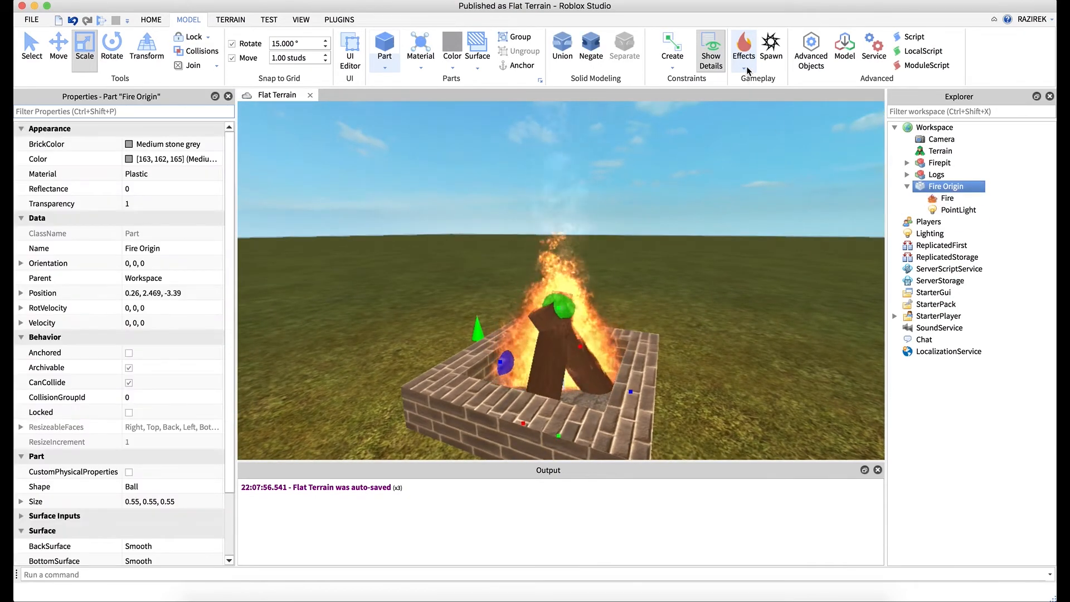
pyautogui.moveTo(711, 249); pyautogui.dragTo(711, 249, button='right')
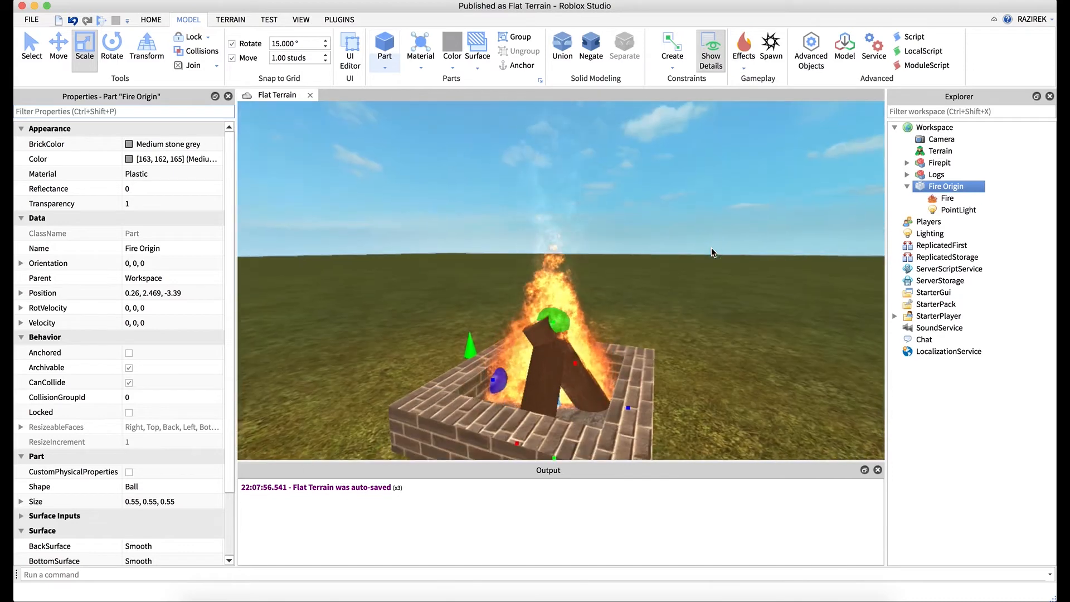
pyautogui.scroll(-8, 711, 249)
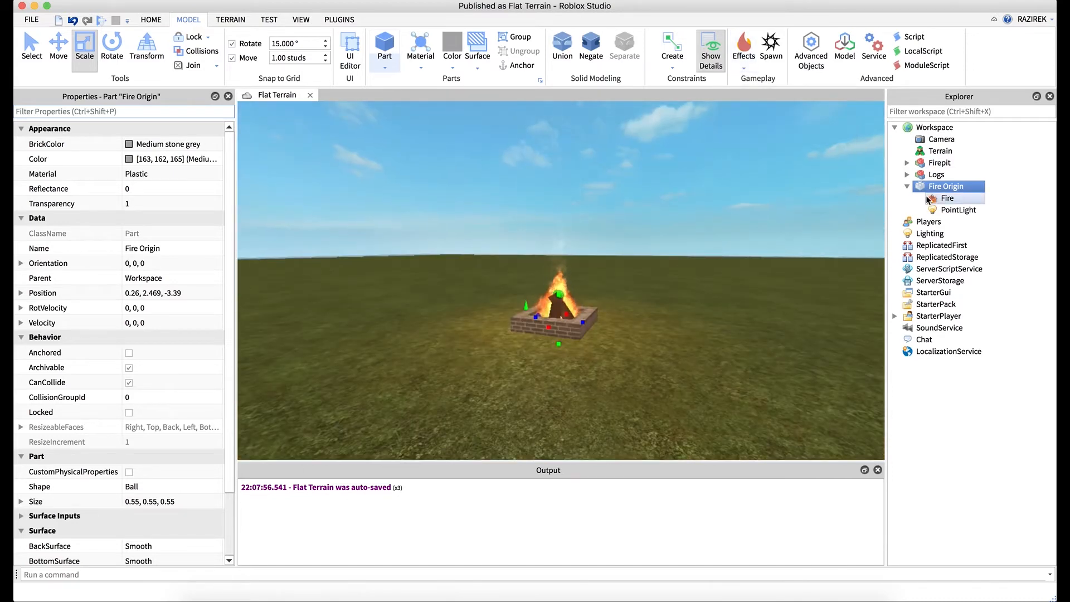
pyautogui.click(745, 68)
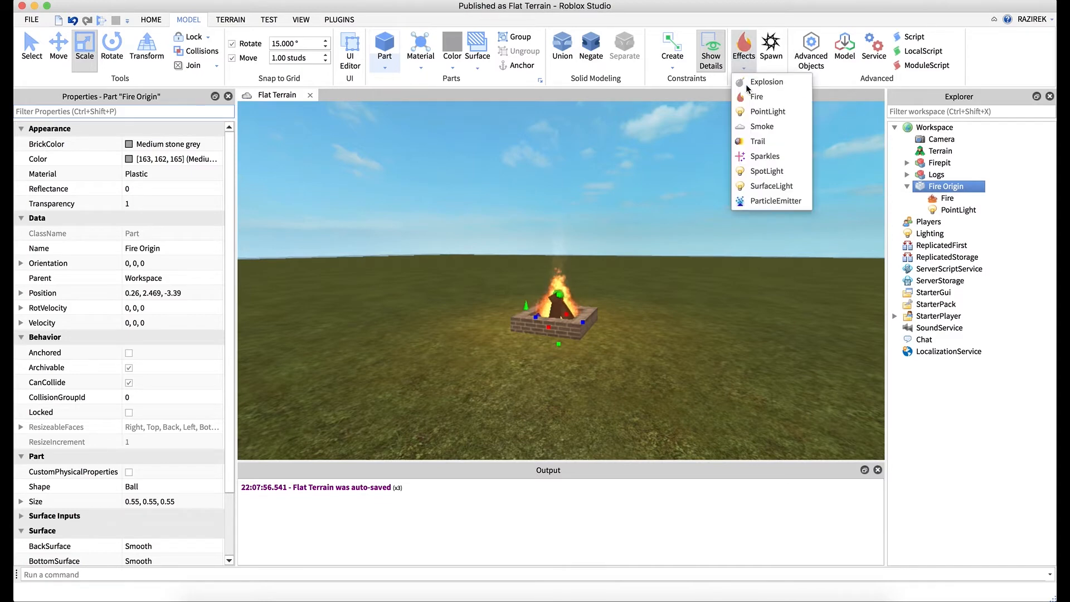
pyautogui.click(753, 126)
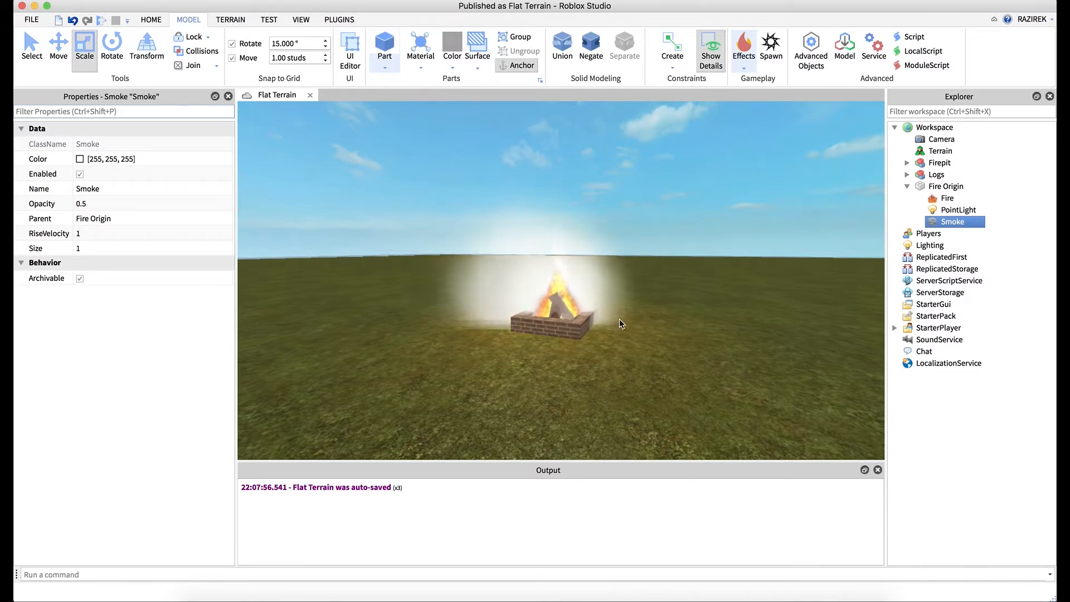
# Step: Set the Smoke effect's RiseVelocity to 10 and view the rising smoke from farther away
pyautogui.moveTo(619, 323); pyautogui.dragTo(648, 327, button='right')
pyautogui.scroll(5, 647, 333)
pyautogui.scroll(-4, 648, 333)
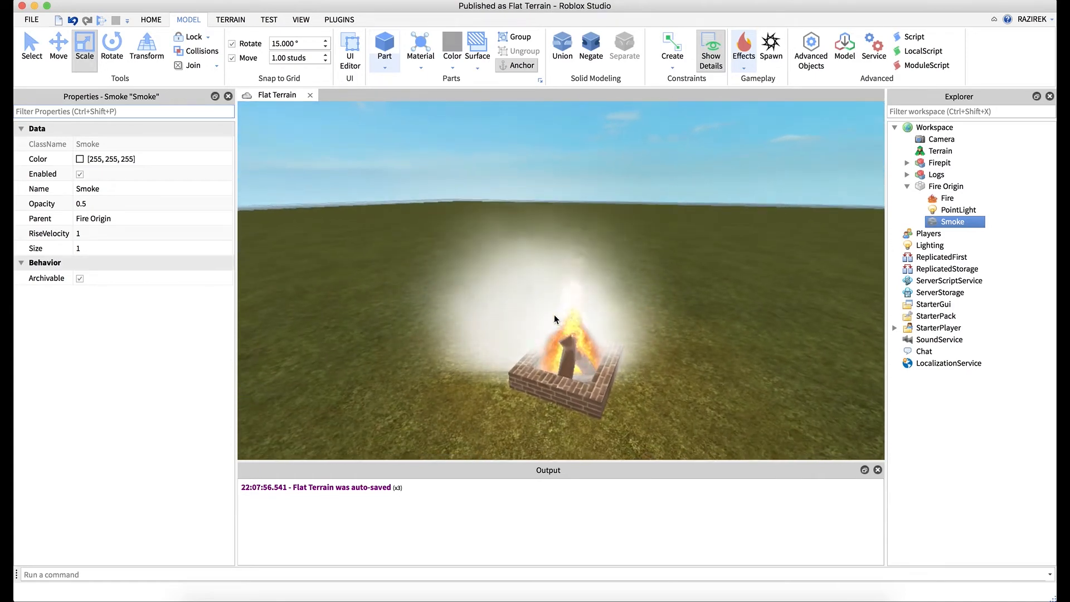
pyautogui.click(103, 233)
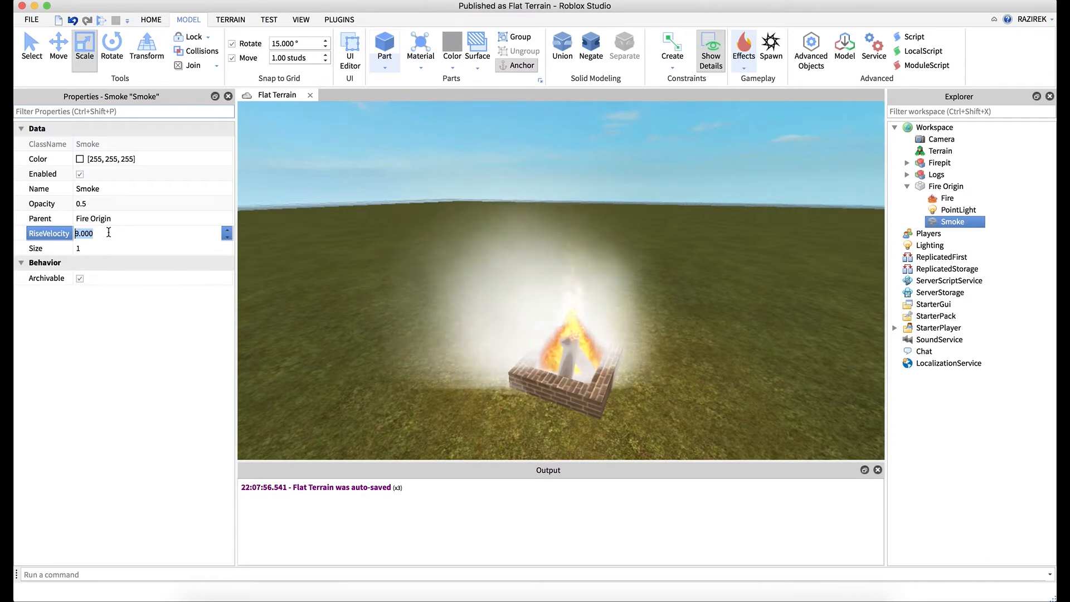
pyautogui.click(303, 179)
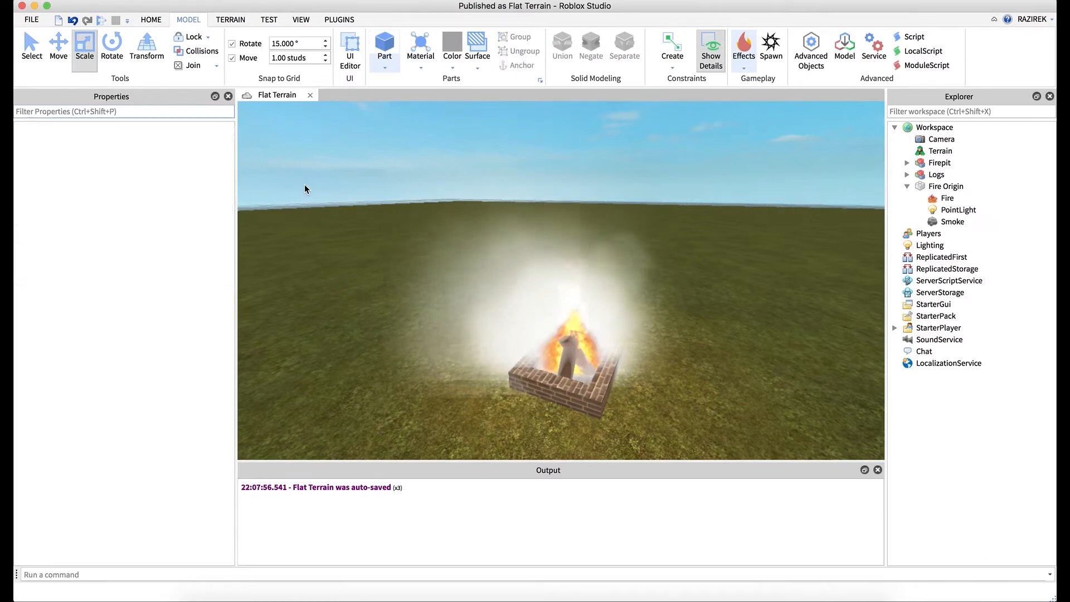
pyautogui.moveTo(395, 251); pyautogui.dragTo(395, 250, button='right')
pyautogui.press('s')
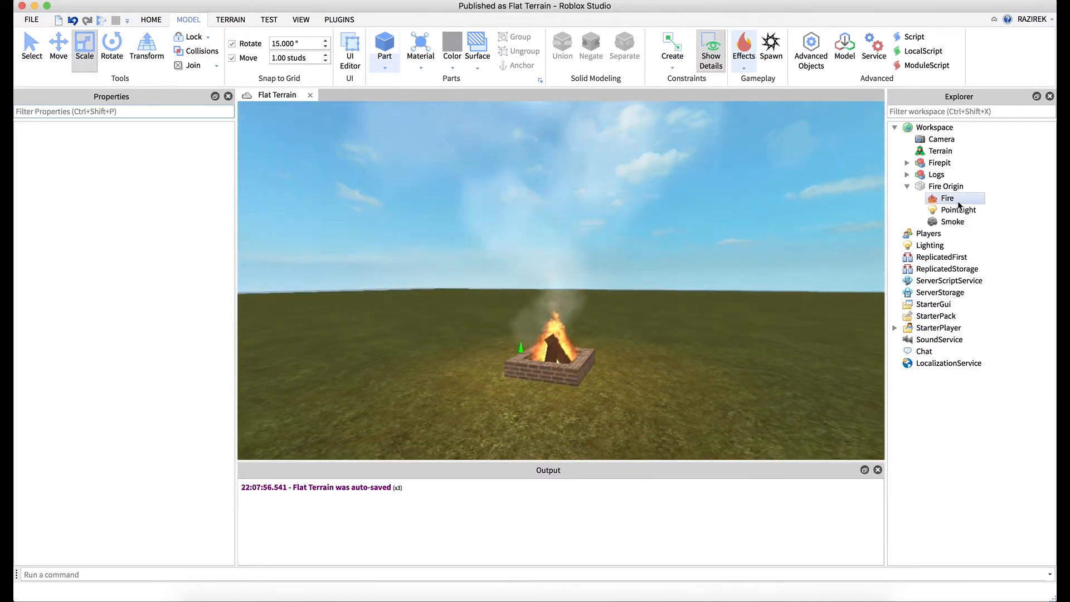
# Step: Set the Smoke effect's size to 10
pyautogui.click(957, 222)
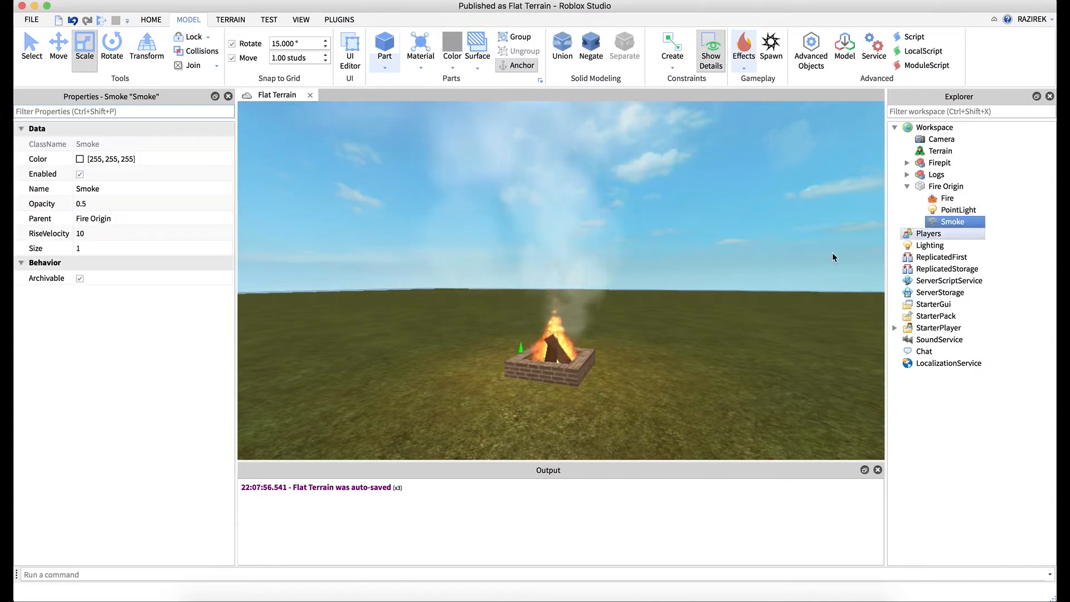
pyautogui.click(103, 248)
pyautogui.scroll(8, 104, 248)
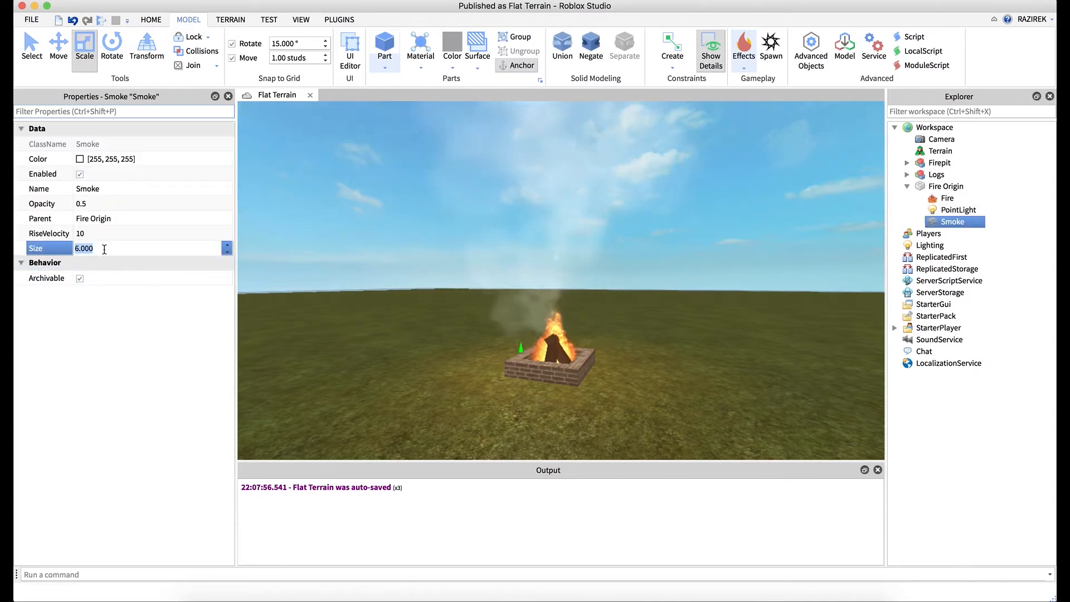
pyautogui.click(371, 195)
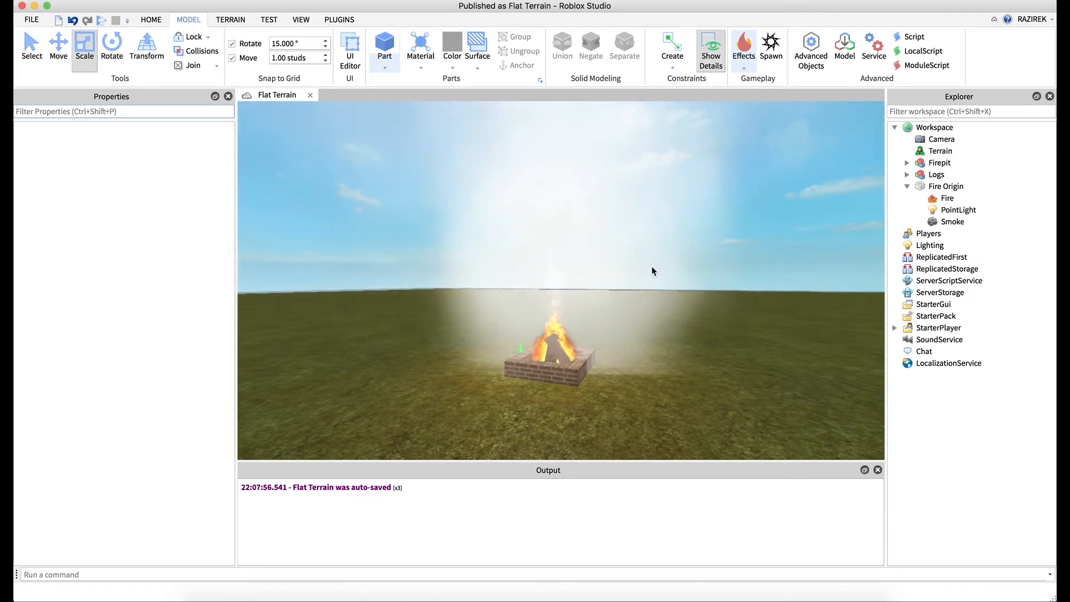
# Step: Return the Smoke effect's size to 1 and deselect it
pyautogui.click(950, 221)
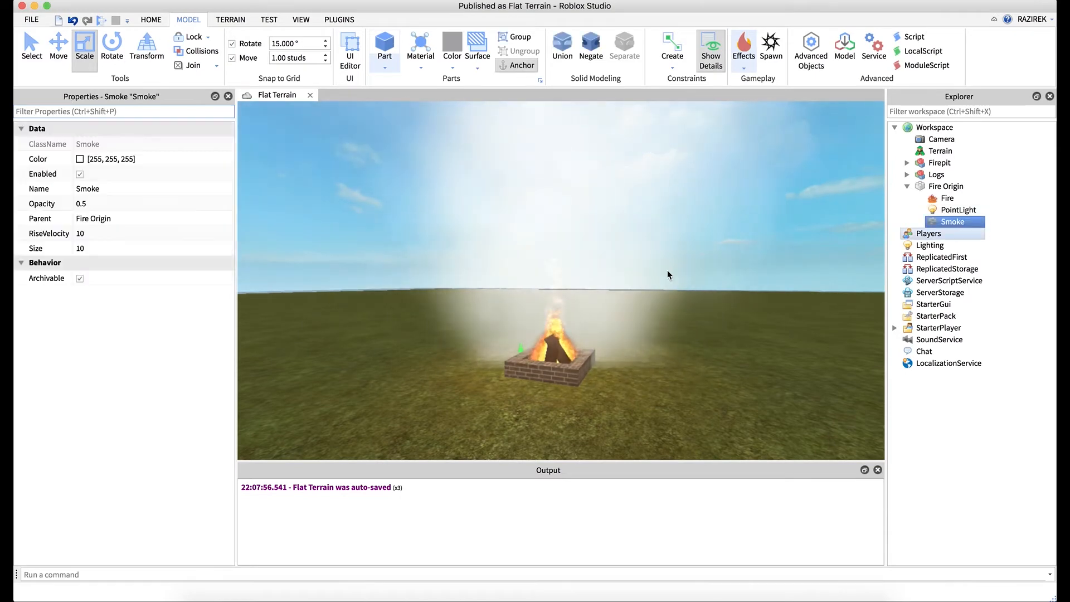
pyautogui.click(100, 248)
pyautogui.write('1')
pyautogui.press('Return')
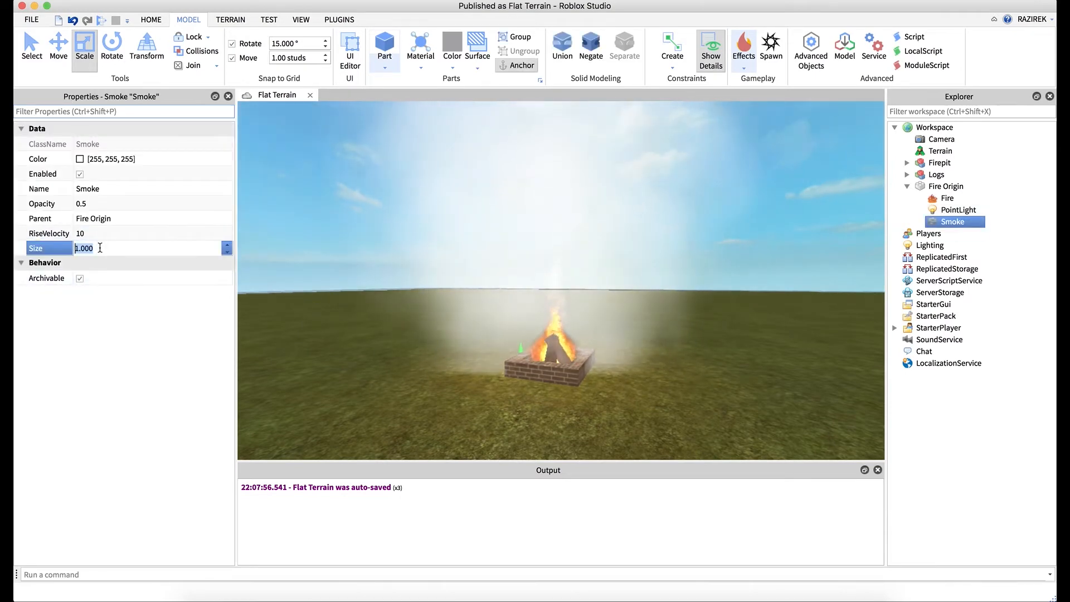
pyautogui.click(343, 242)
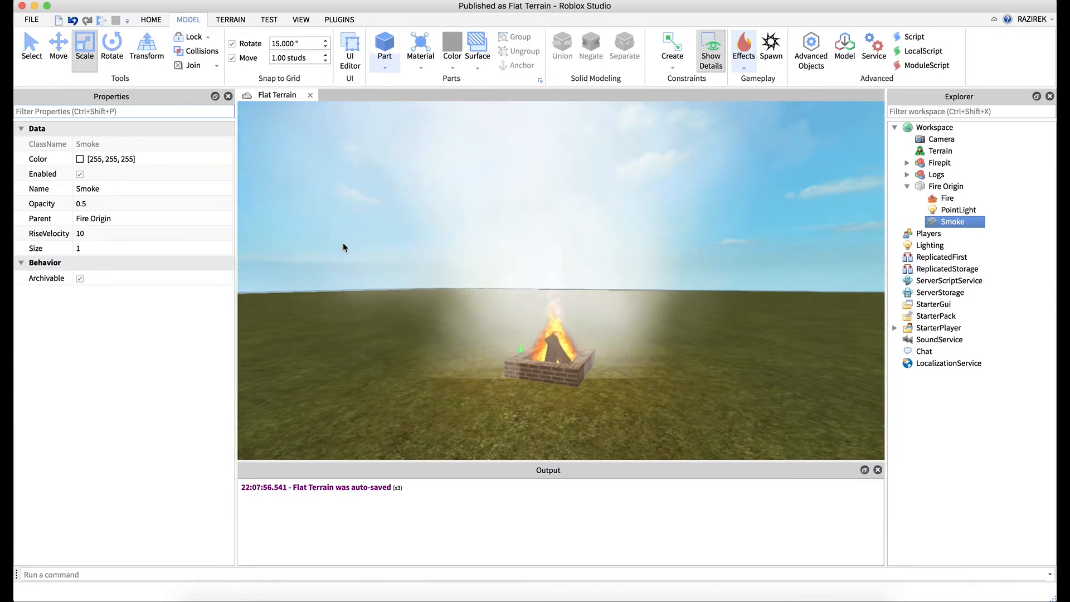
# Step: Set the Smoke effect's color to the dark grey Iron swatch [76, 76, 76]
pyautogui.click(957, 222)
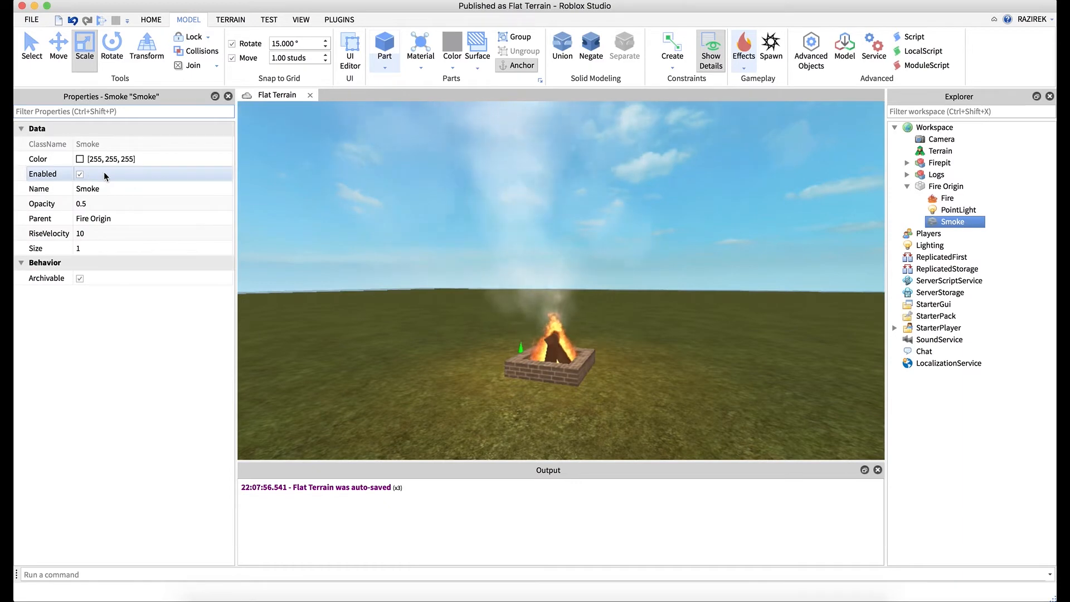
pyautogui.click(80, 160)
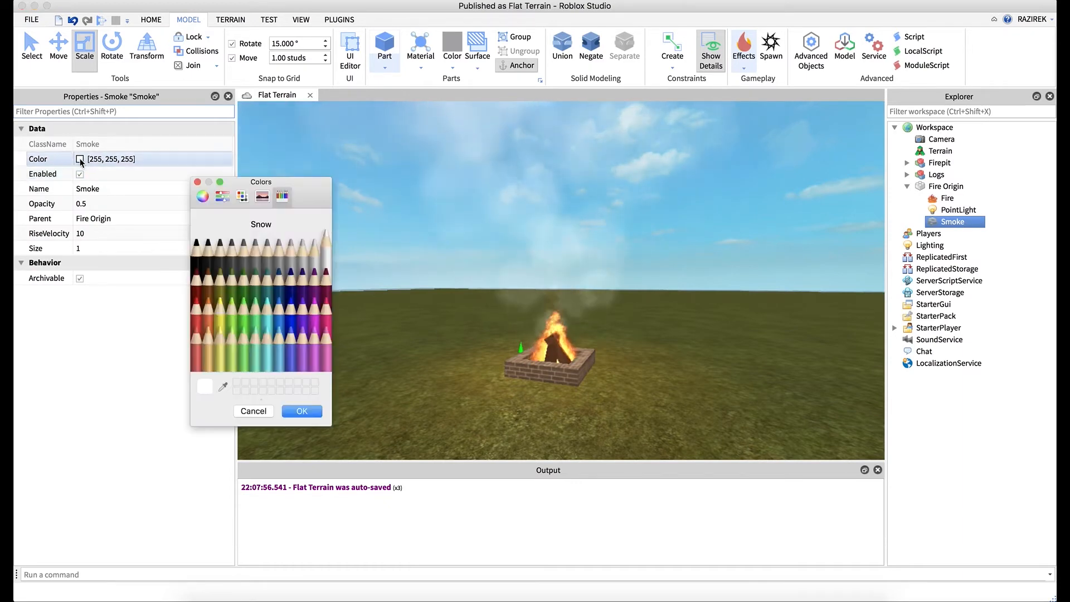
pyautogui.click(230, 259)
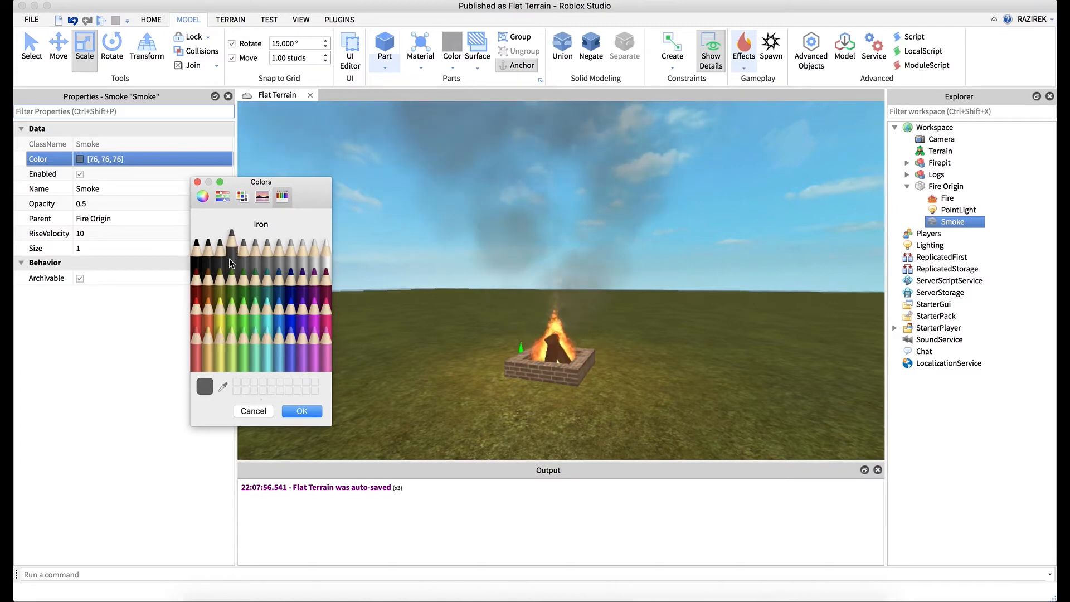
pyautogui.click(301, 411)
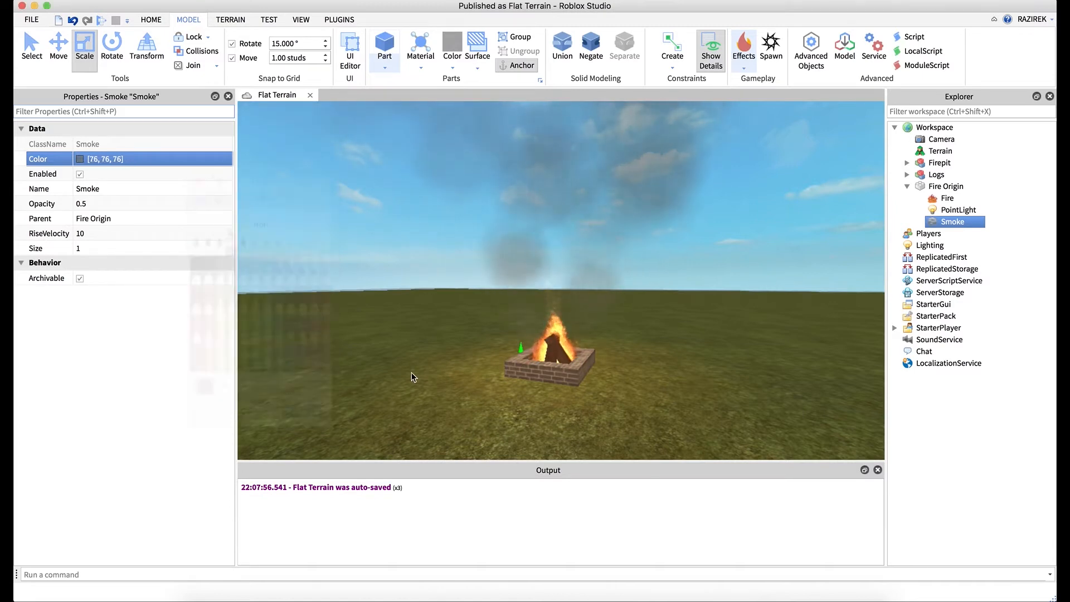
# Step: Set the Smoke effect's RiseVelocity to 12 and view the rising smoke from farther away
pyautogui.click(124, 249)
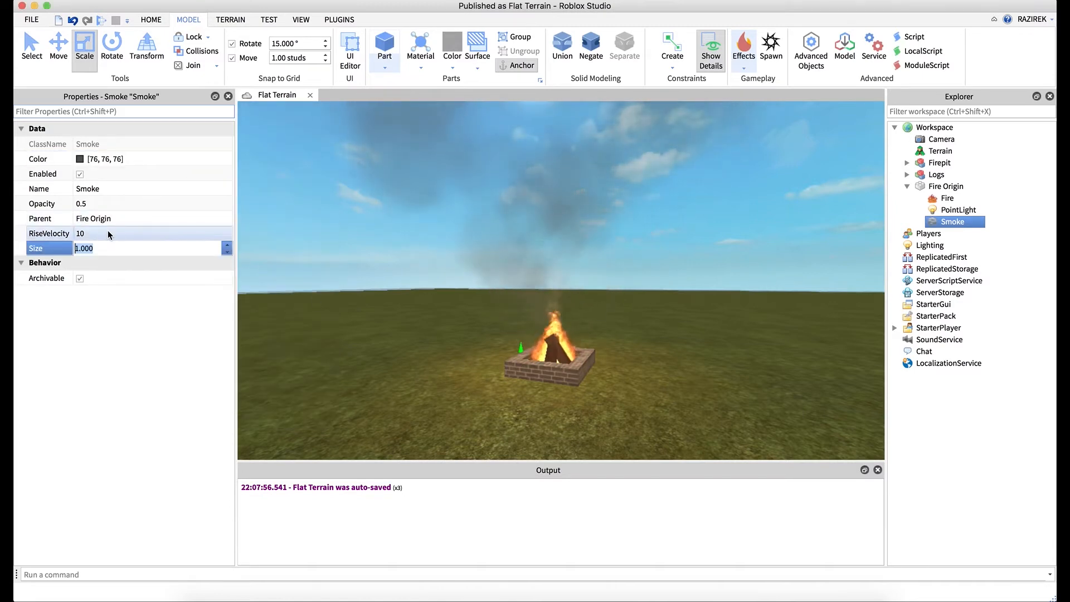
pyautogui.click(95, 234)
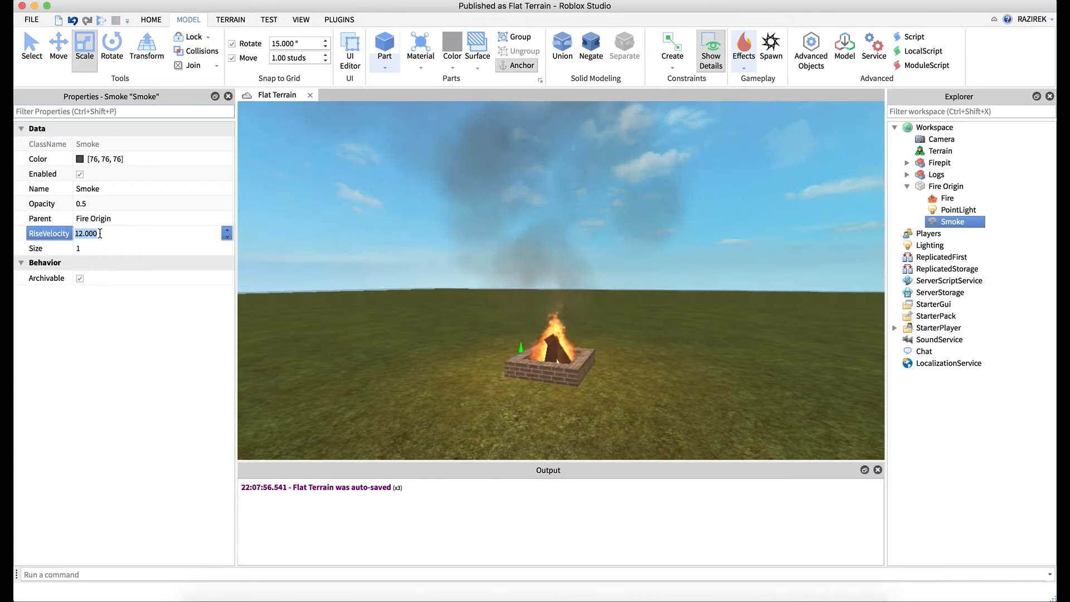
pyautogui.press('Return')
pyautogui.click(329, 222)
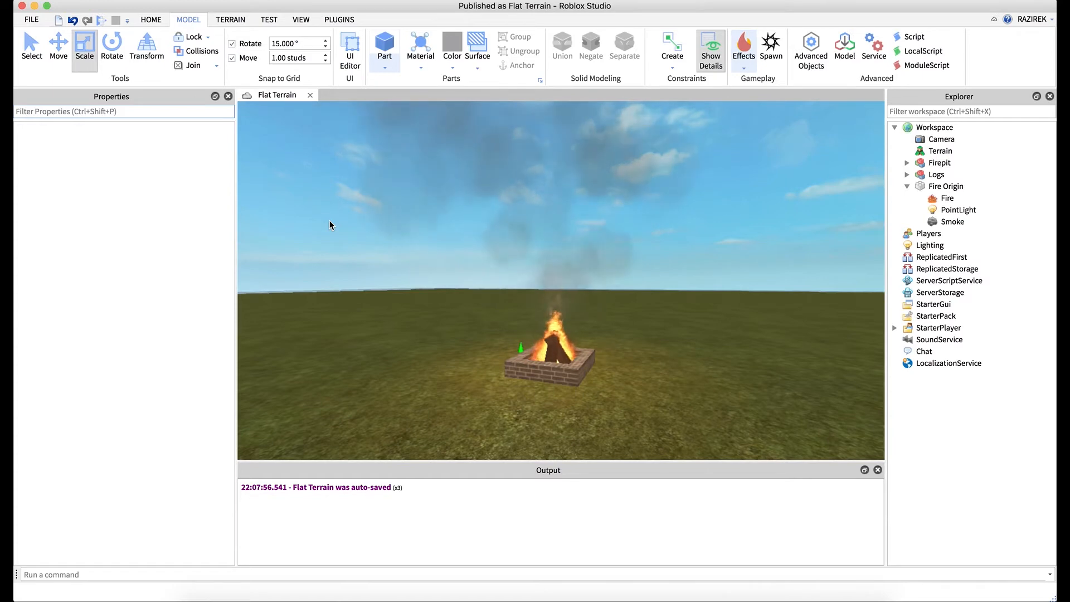
pyautogui.moveTo(487, 263); pyautogui.dragTo(487, 263, button='right')
pyautogui.press('s')
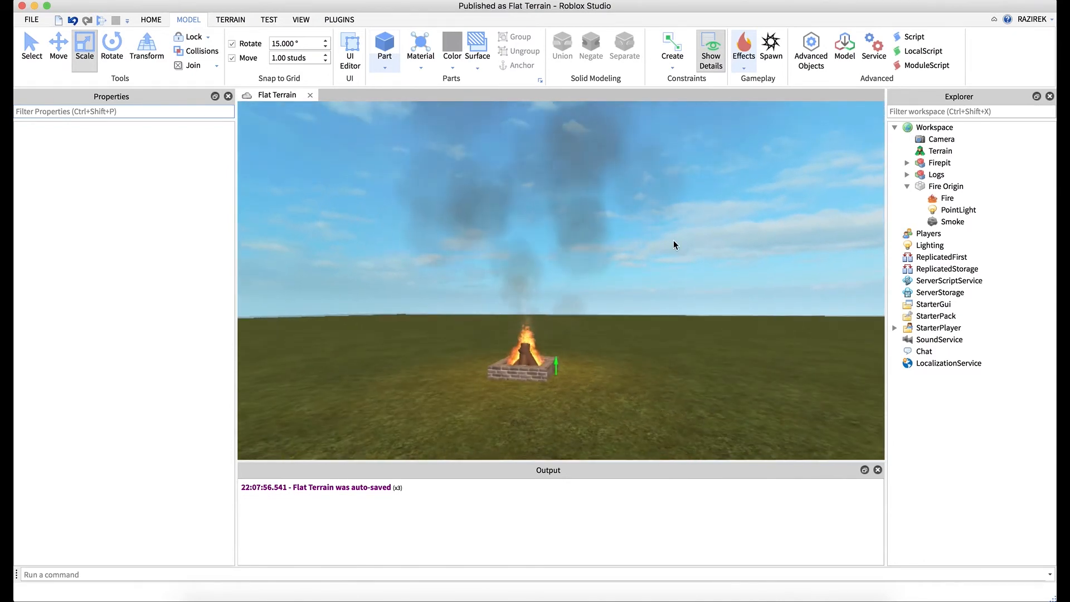
pyautogui.click(940, 221)
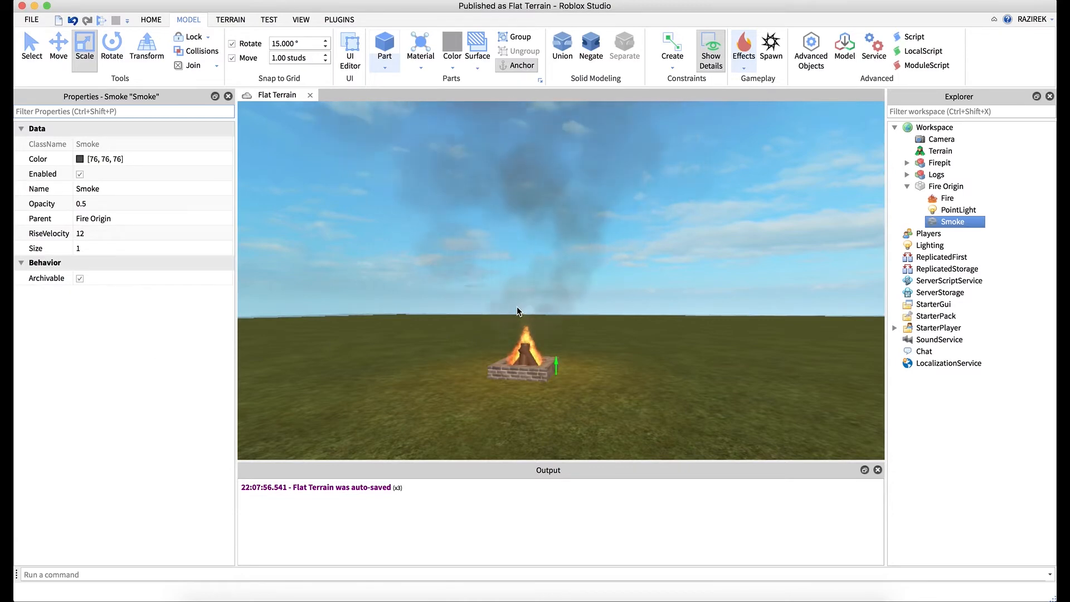
pyautogui.moveTo(510, 301); pyautogui.dragTo(510, 301, button='right')
pyautogui.press('w')
pyautogui.press('s')
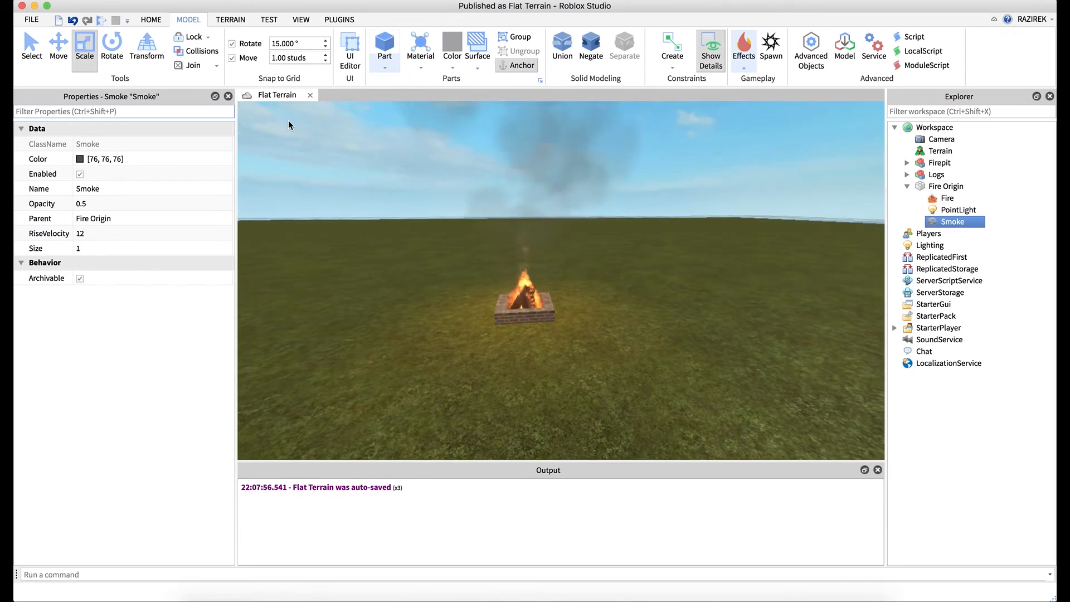
# Step: Group the Firepit, Logs and Fire Origin into a single model named Campfire
pyautogui.click(930, 188)
pyautogui.click(907, 186)
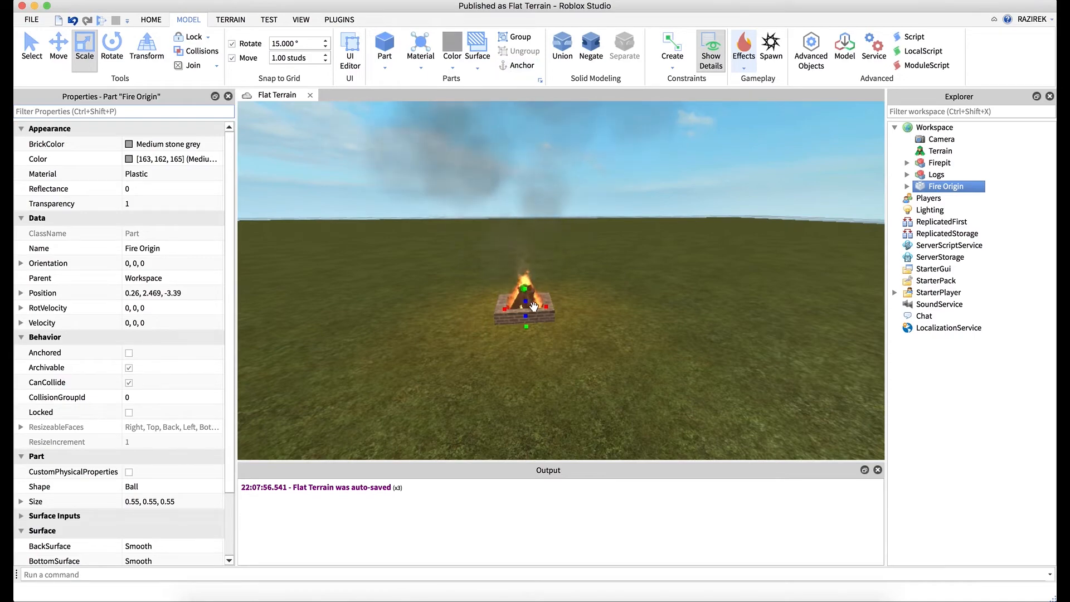
pyautogui.press('f')
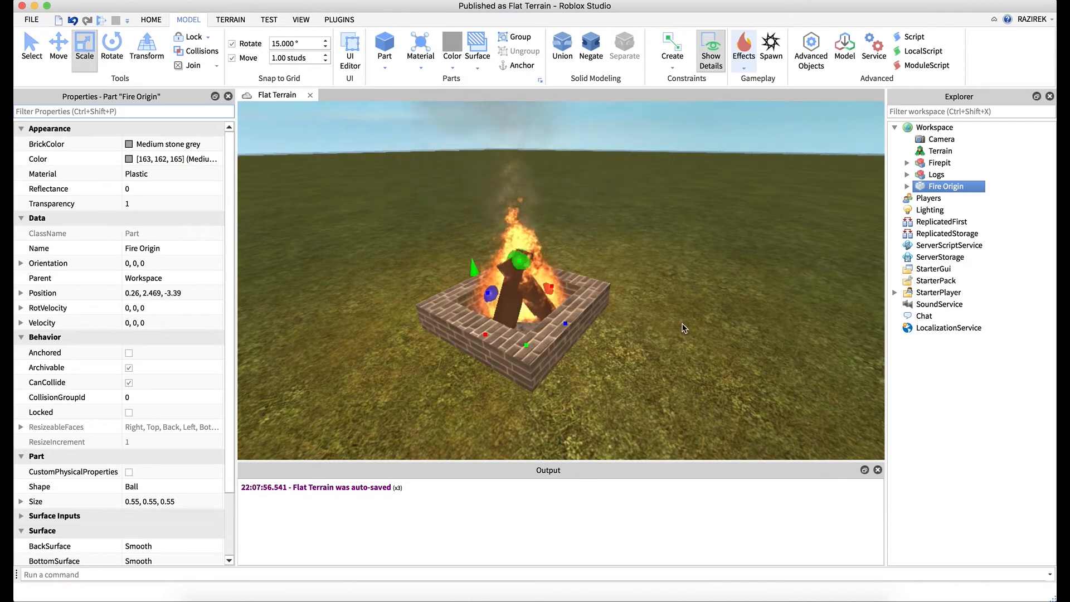
pyautogui.keyDown('shift'); pyautogui.click(939, 163); pyautogui.keyUp('shift')
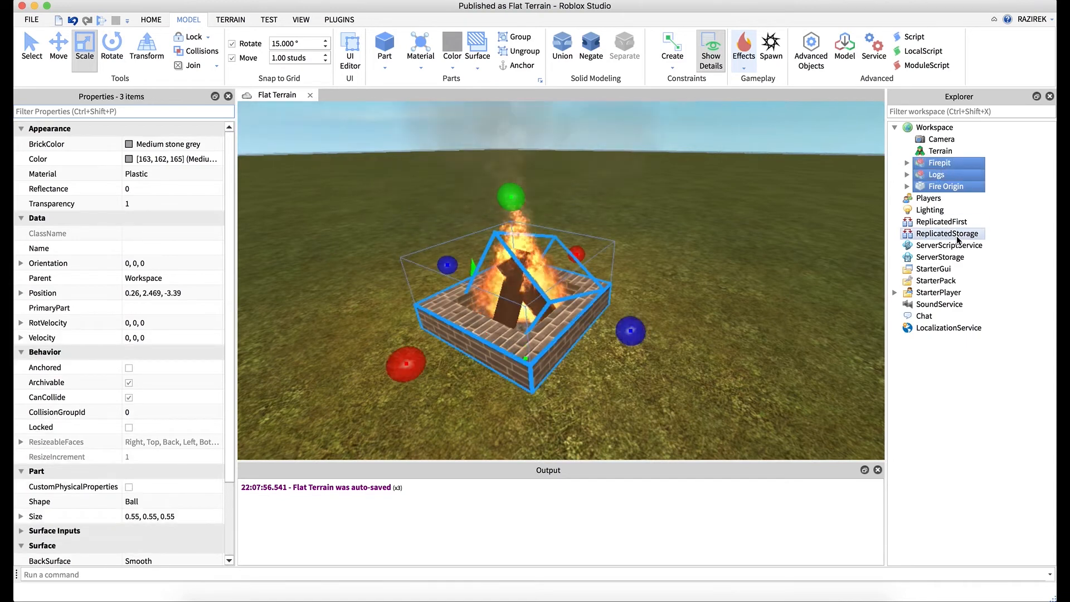
pyautogui.press('super+g')
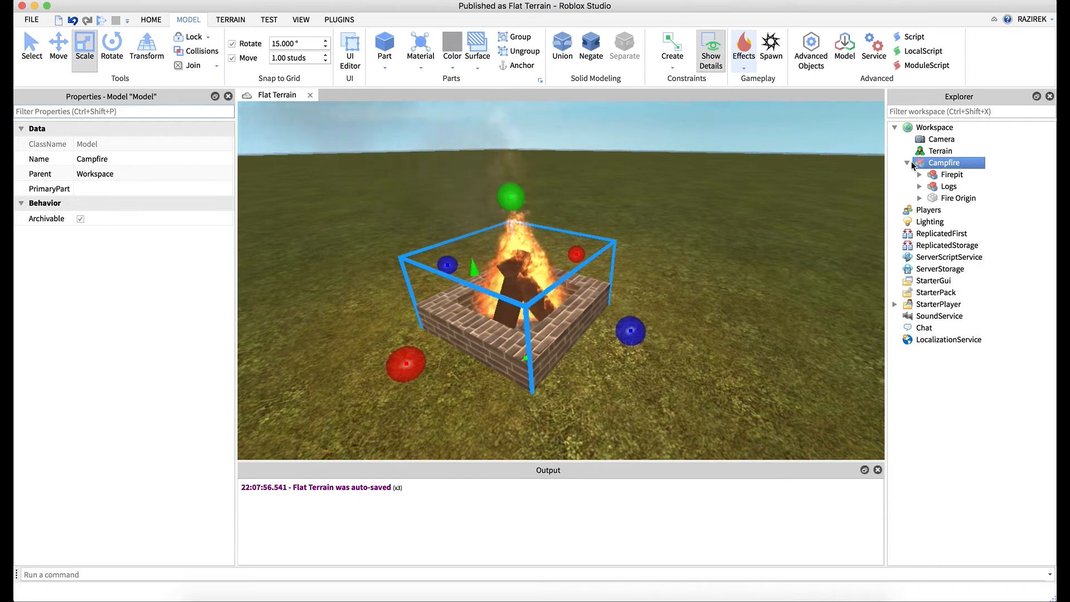
# Step: Check the groups nested inside the Campfire model, collapse it, and anchor the whole model
pyautogui.click(919, 175)
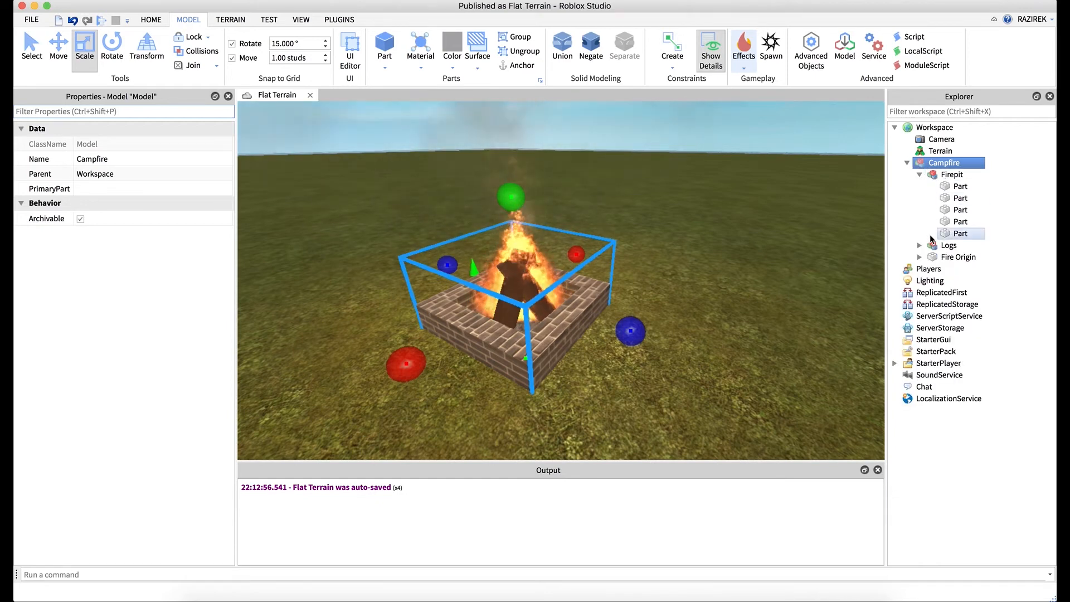
pyautogui.click(919, 174)
pyautogui.click(919, 186)
pyautogui.click(919, 187)
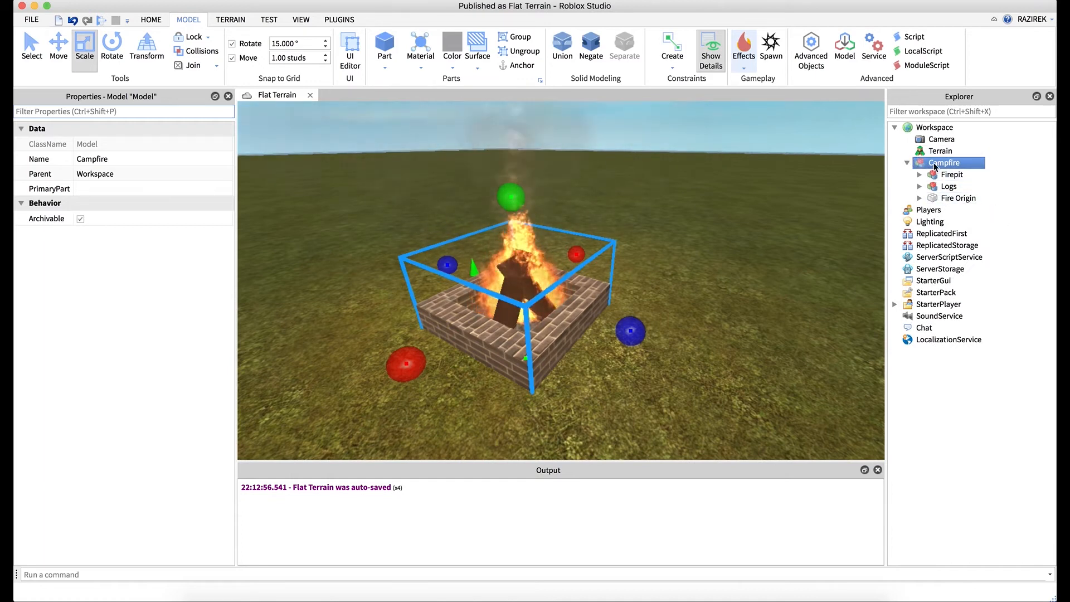
pyautogui.click(907, 162)
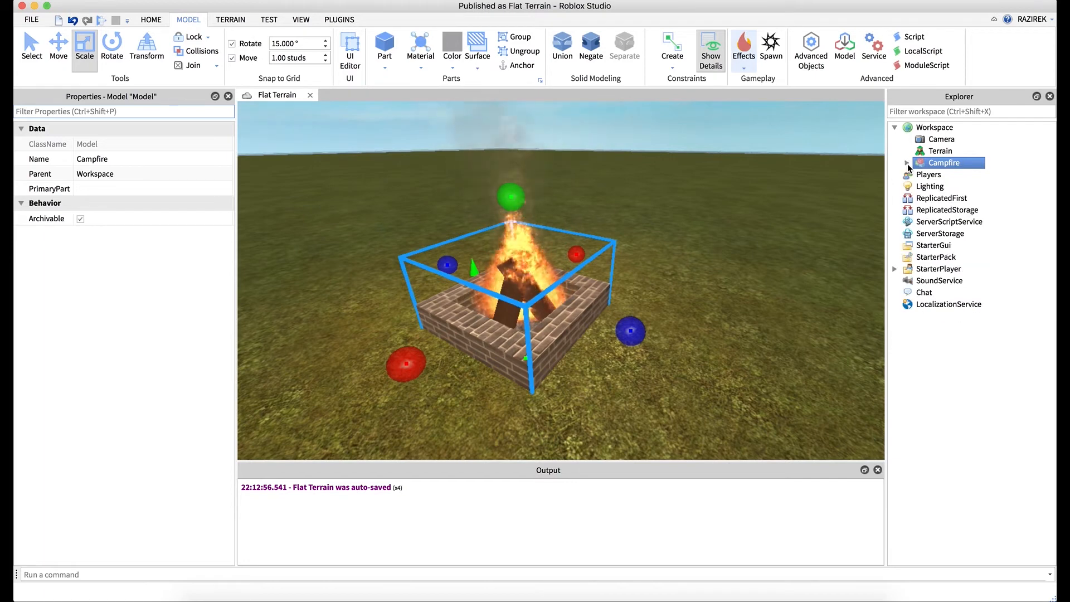
pyautogui.click(511, 65)
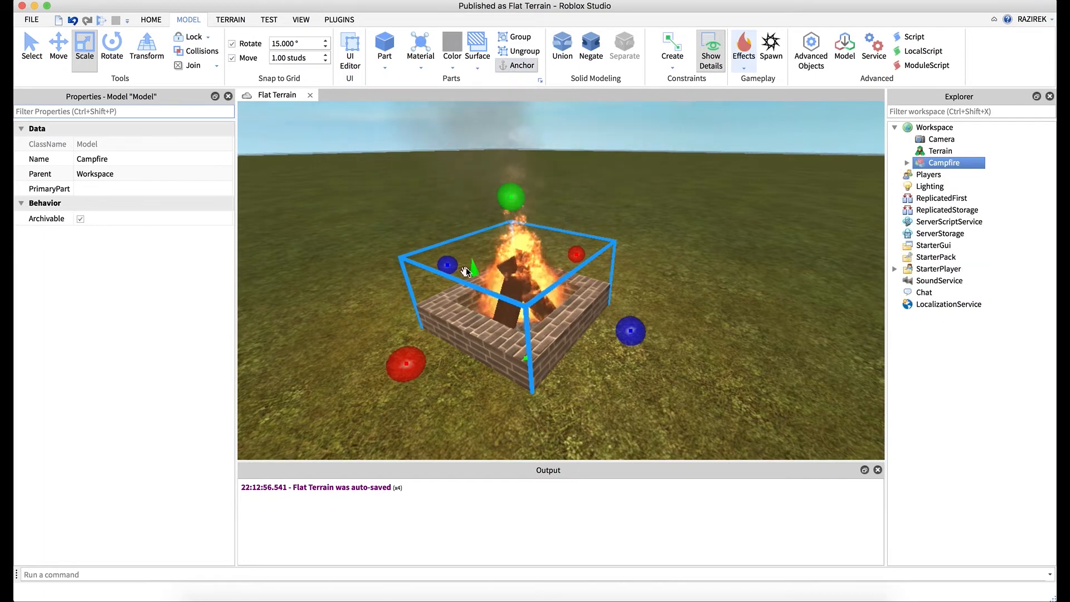
pyautogui.click(645, 194)
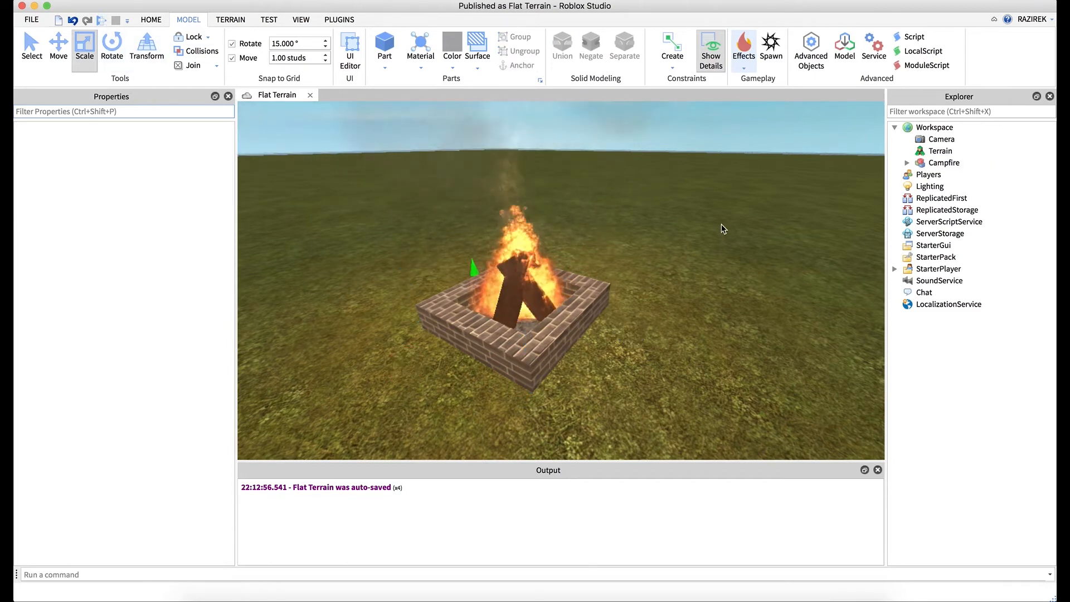
# Step: Set the Lighting service's TimeOfDay to 21:30:00
pyautogui.moveTo(721, 224); pyautogui.dragTo(717, 245, button='right')
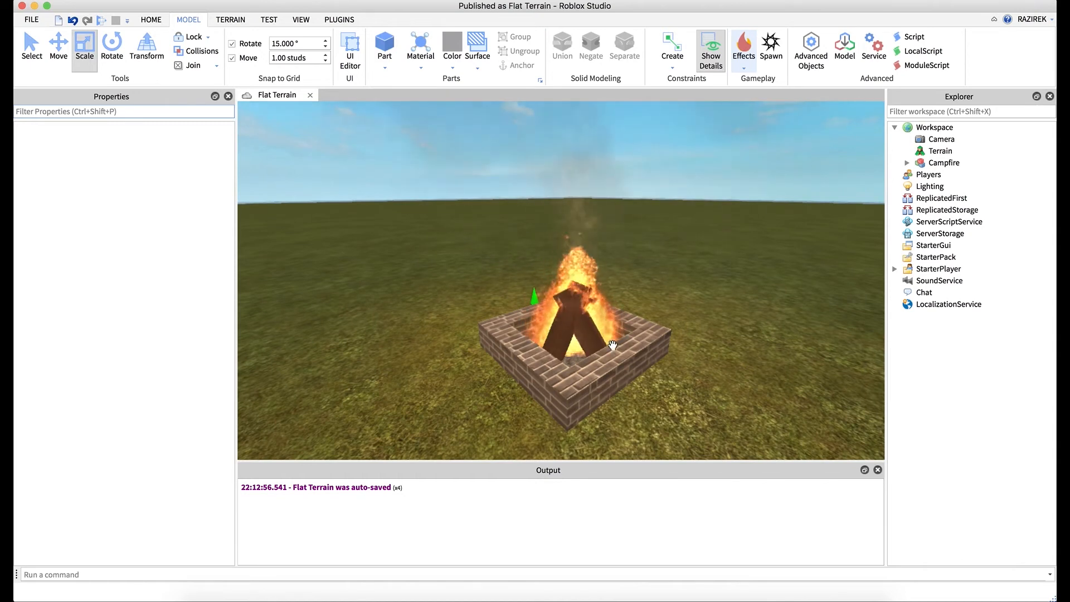
pyautogui.moveTo(717, 323); pyautogui.dragTo(719, 324, button='right')
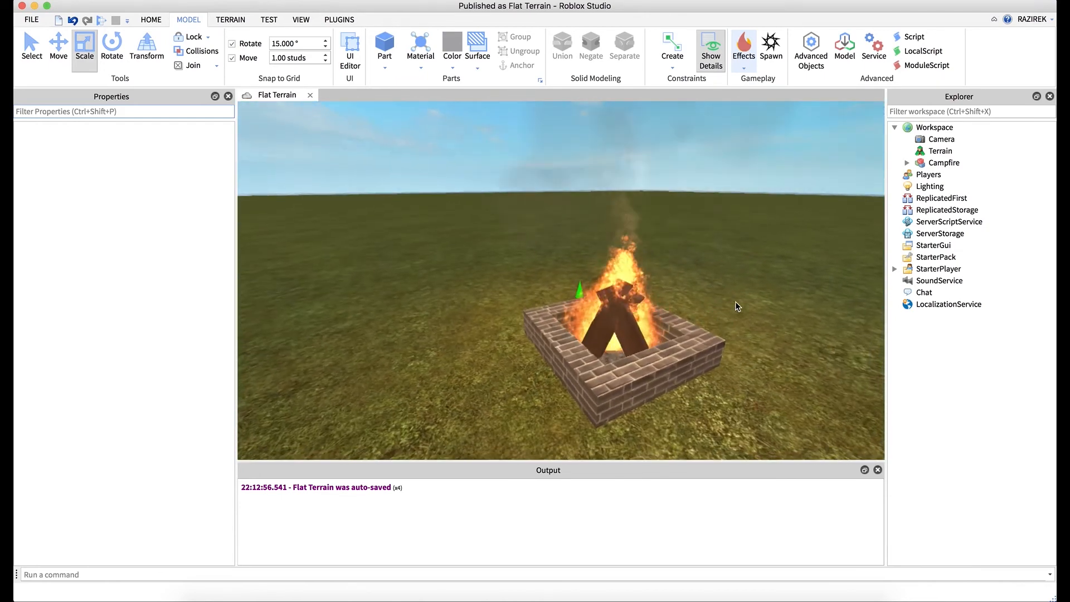
pyautogui.click(940, 190)
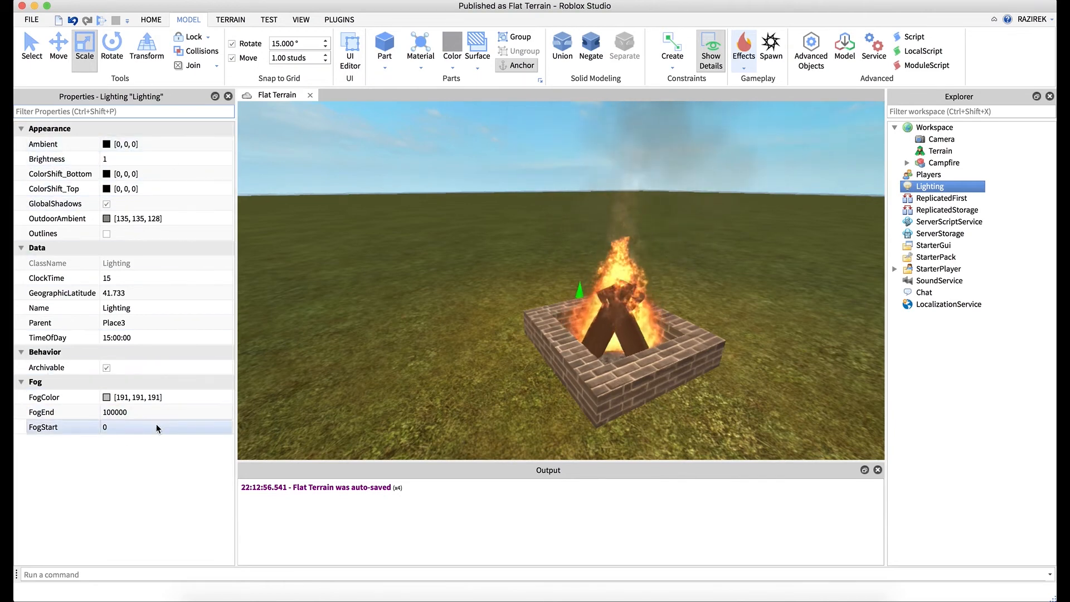
pyautogui.click(110, 339)
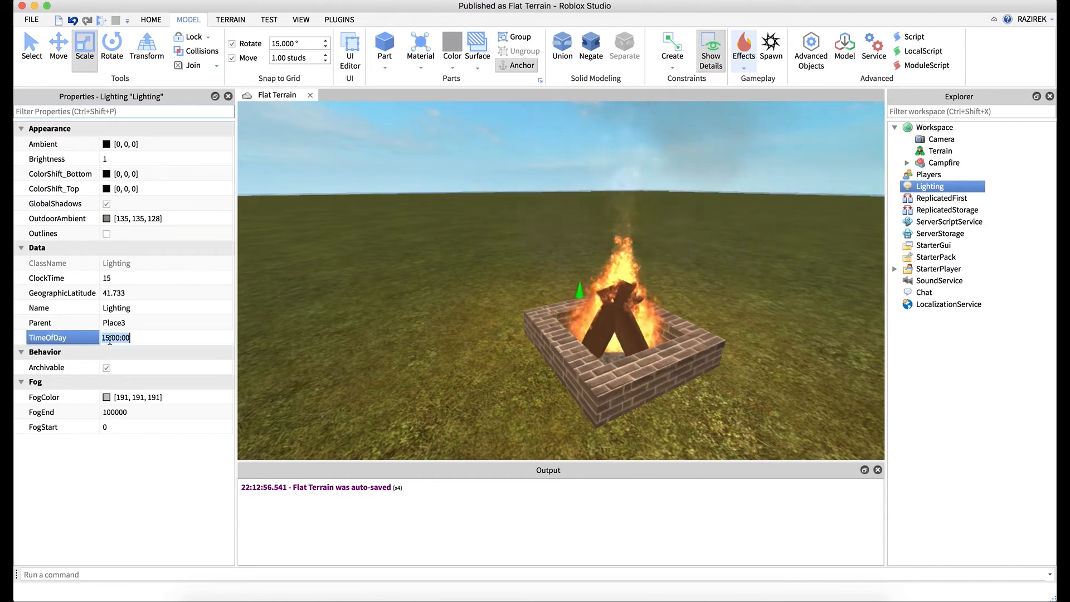
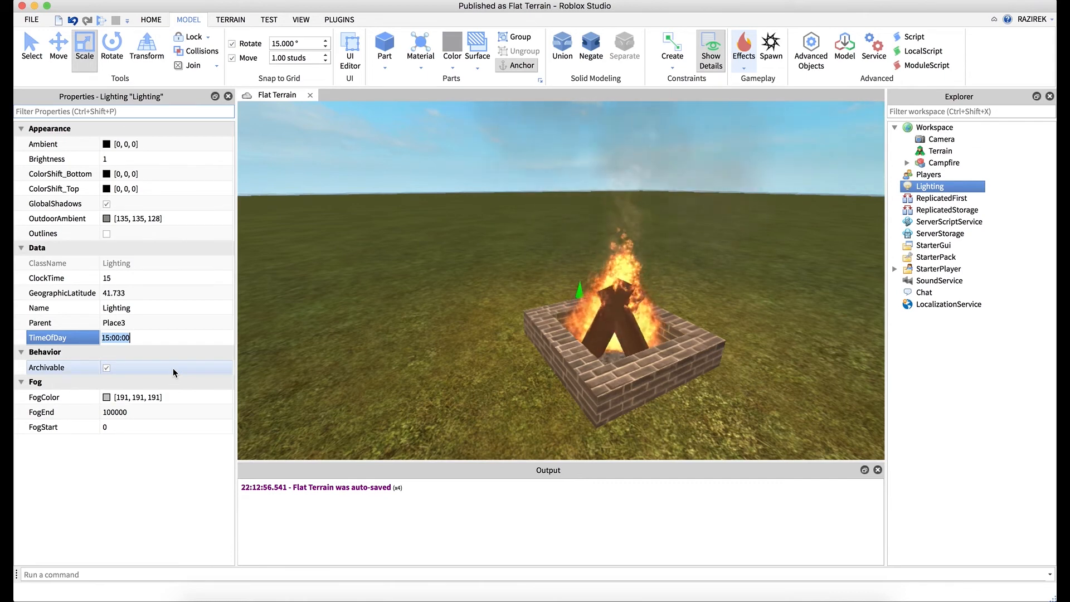
pyautogui.write('21')
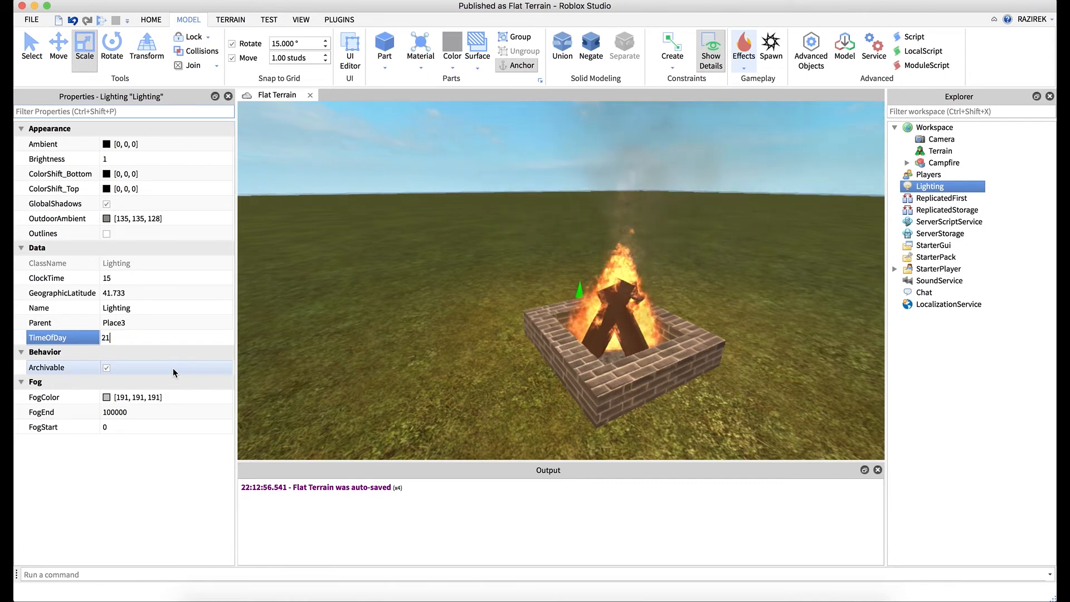
pyautogui.write(':30:0')
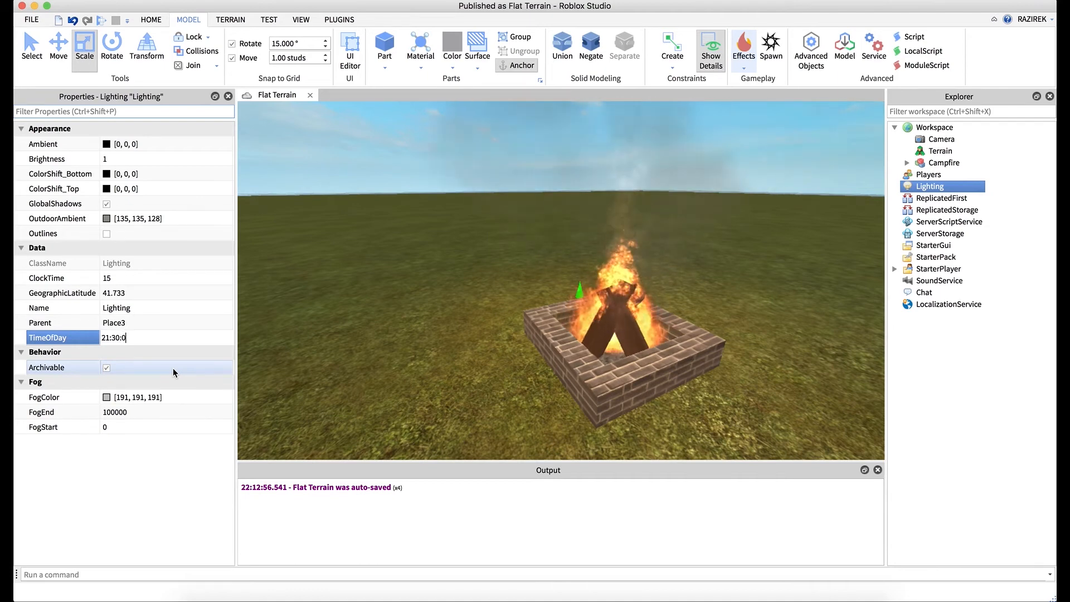
pyautogui.press('Return')
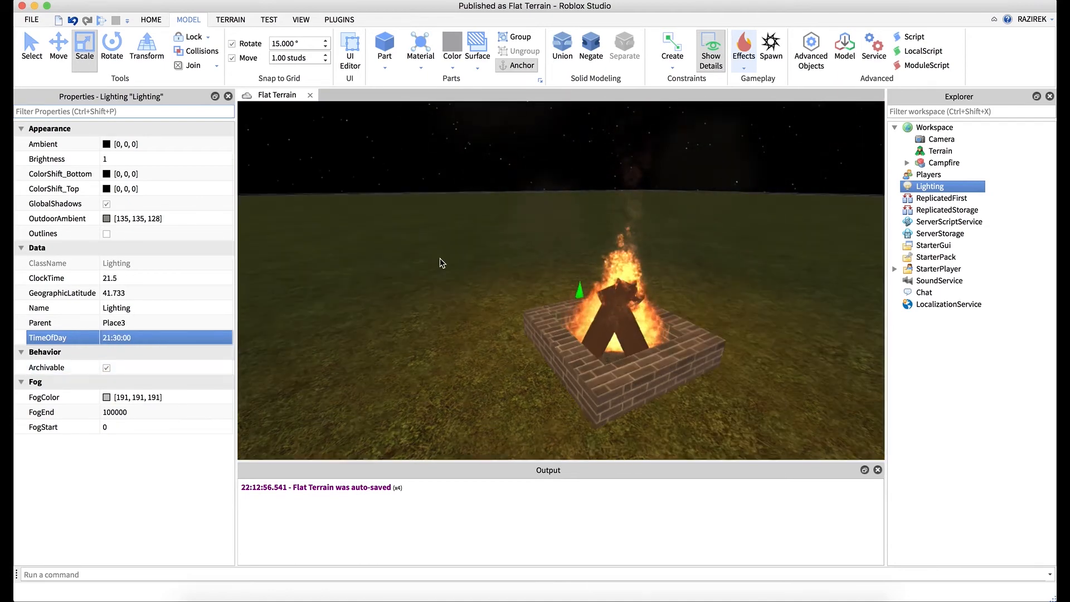
# Step: Start a playtest and walk the character up to the campfire, switching to a first-person view
pyautogui.moveTo(496, 234); pyautogui.dragTo(494, 229, button='right')
pyautogui.moveTo(681, 204); pyautogui.dragTo(678, 237, button='right')
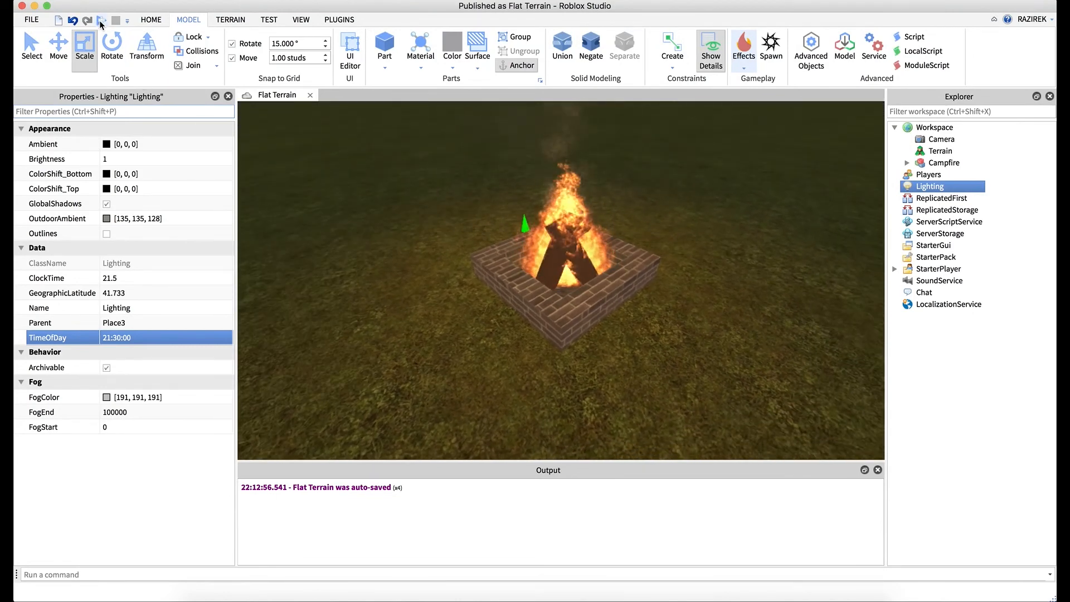
pyautogui.click(101, 20)
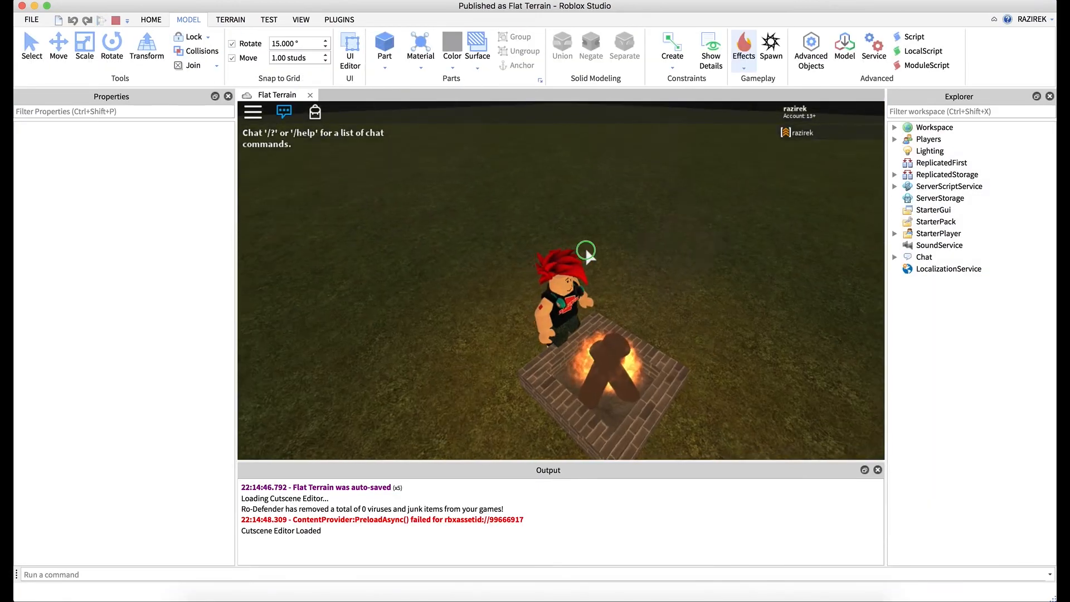
pyautogui.moveTo(585, 252); pyautogui.dragTo(586, 250, button='right')
pyautogui.press('w')
pyautogui.scroll(10, 586, 251)
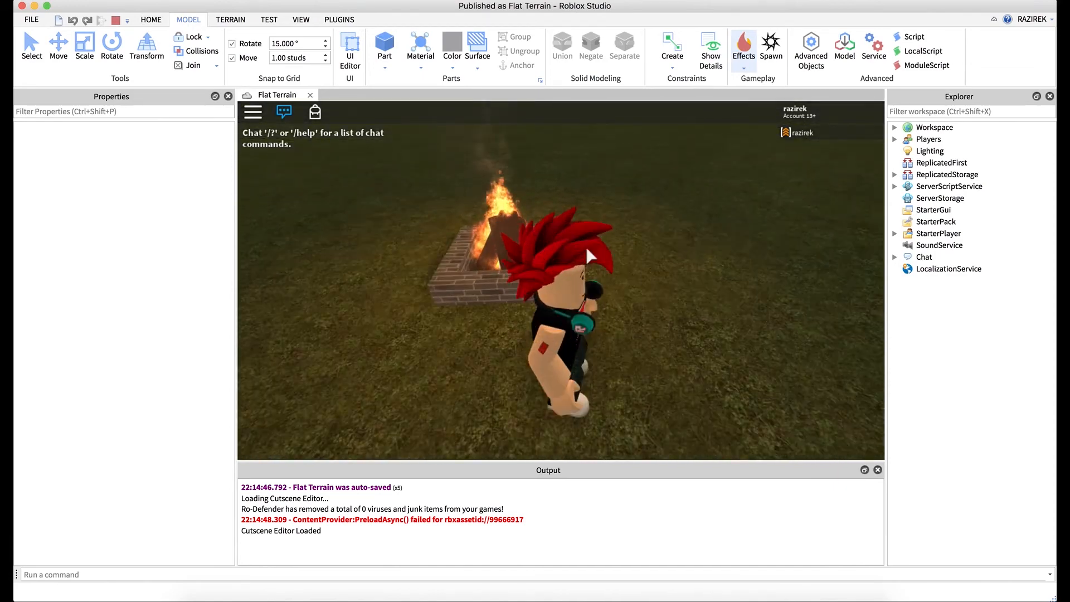
pyautogui.press('w')
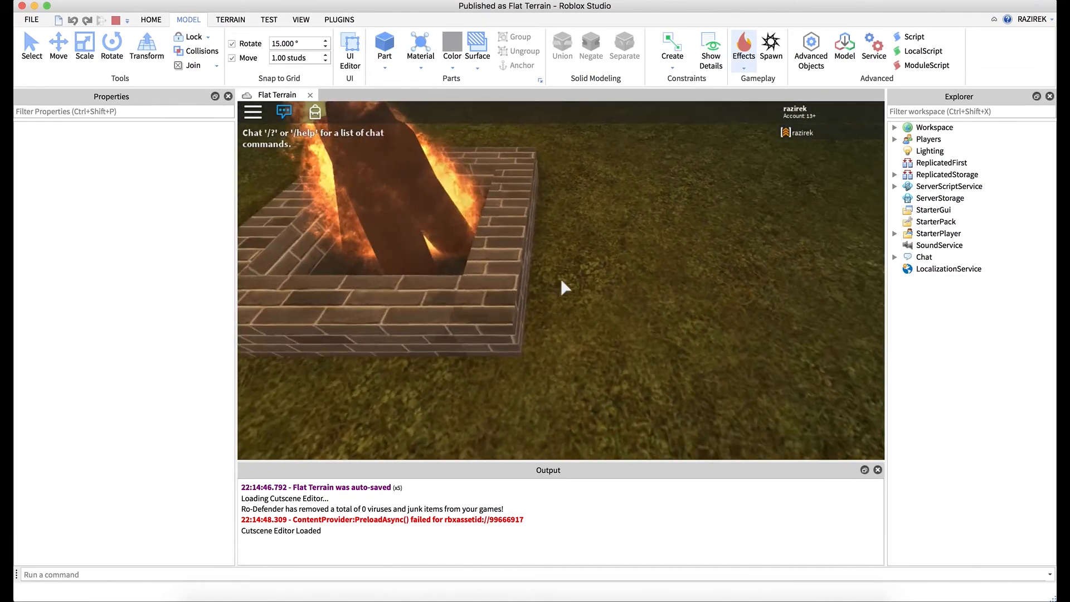
# Step: Walk around the campfire in first person and examine the flames, logs and smoke against the night sky
pyautogui.press('s')
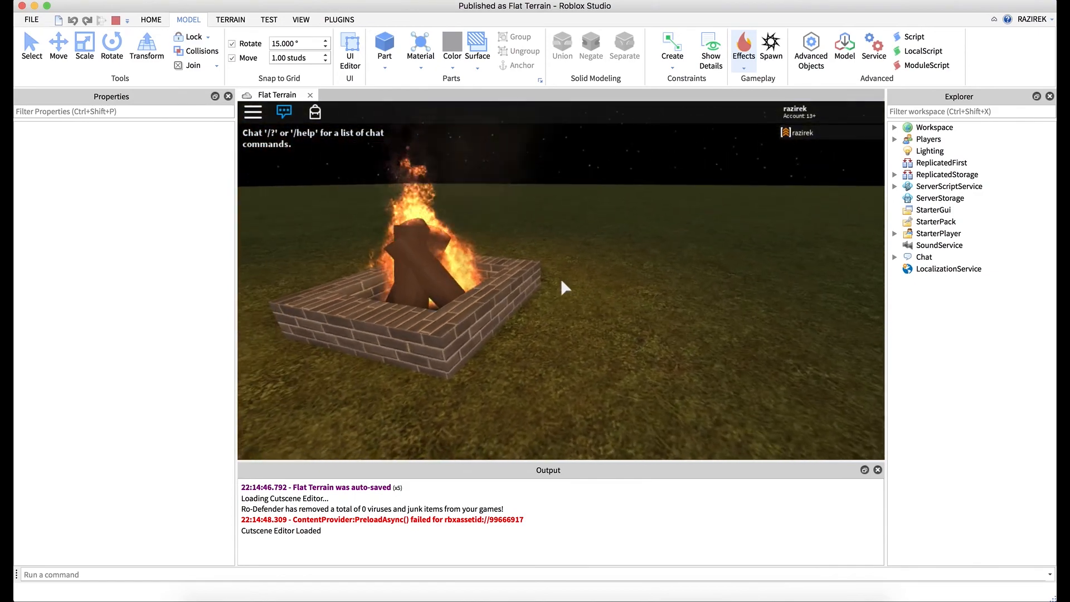
pyautogui.press('w')
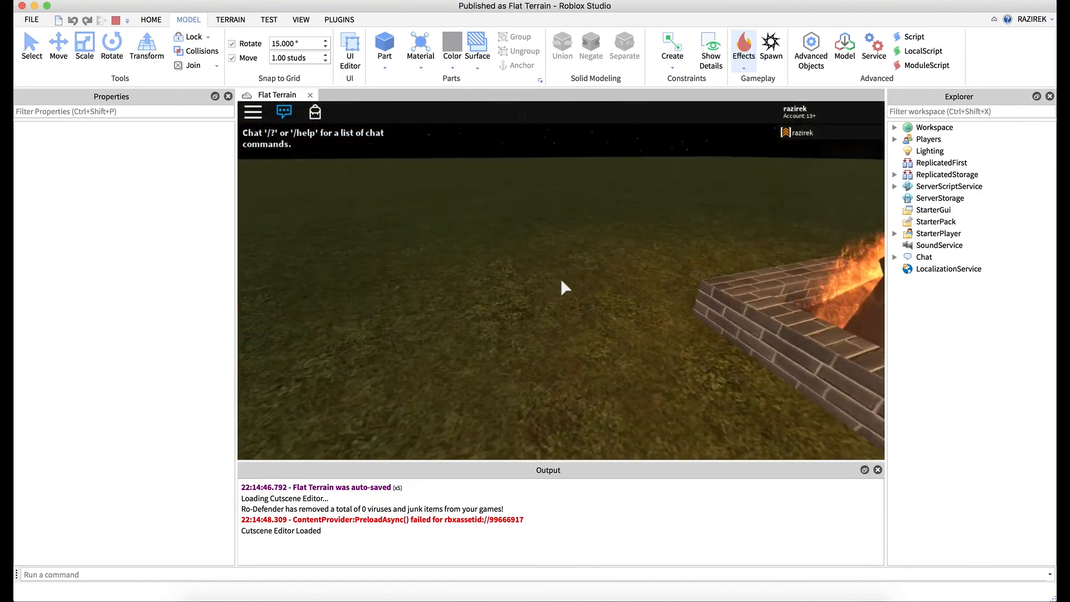
pyautogui.press('w')
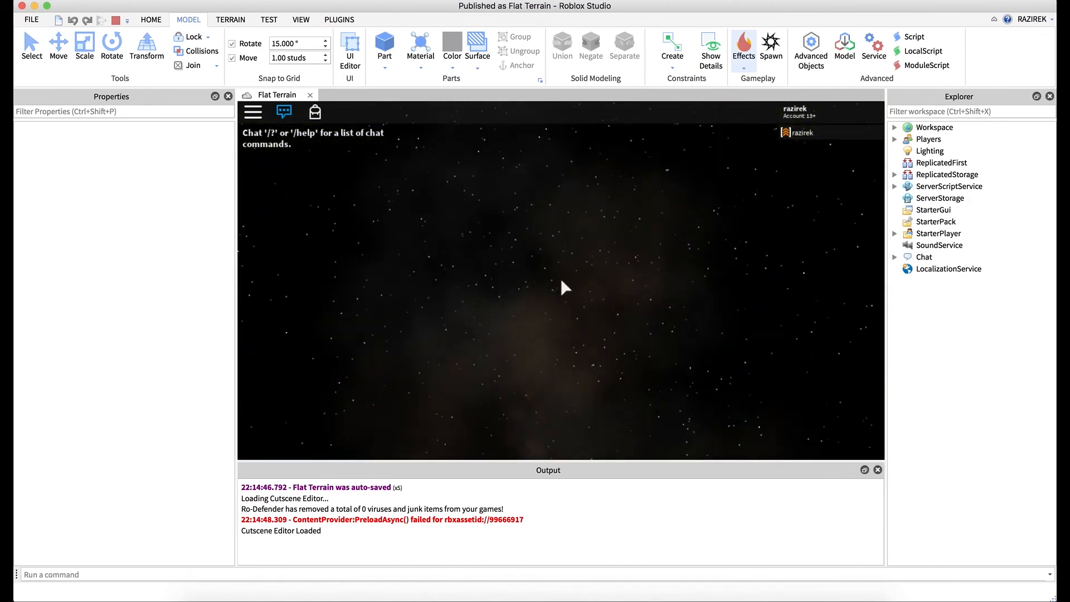
pyautogui.press('w')
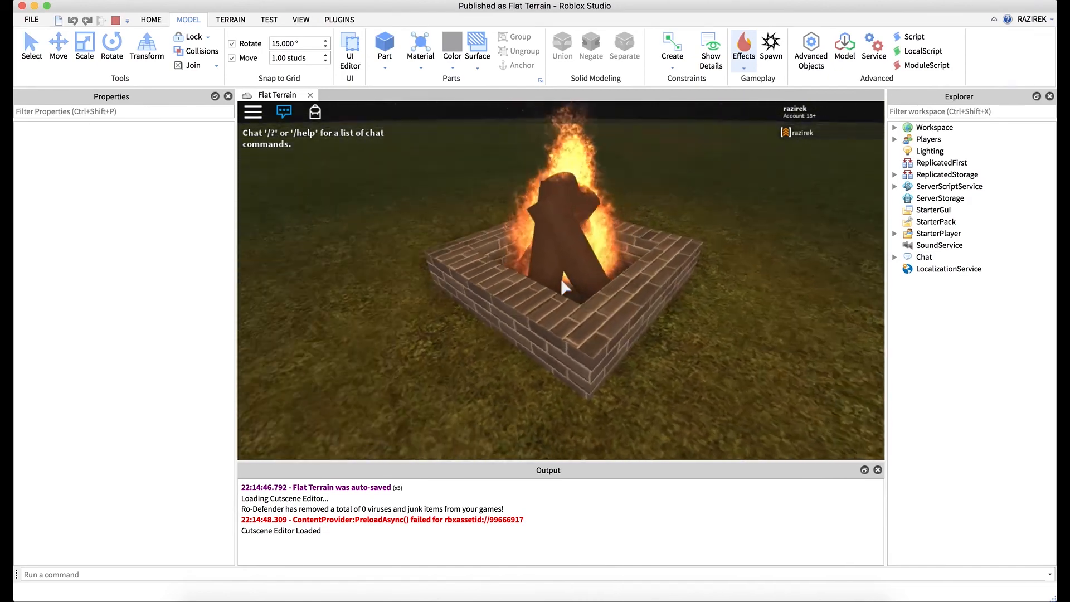
pyautogui.press('d')
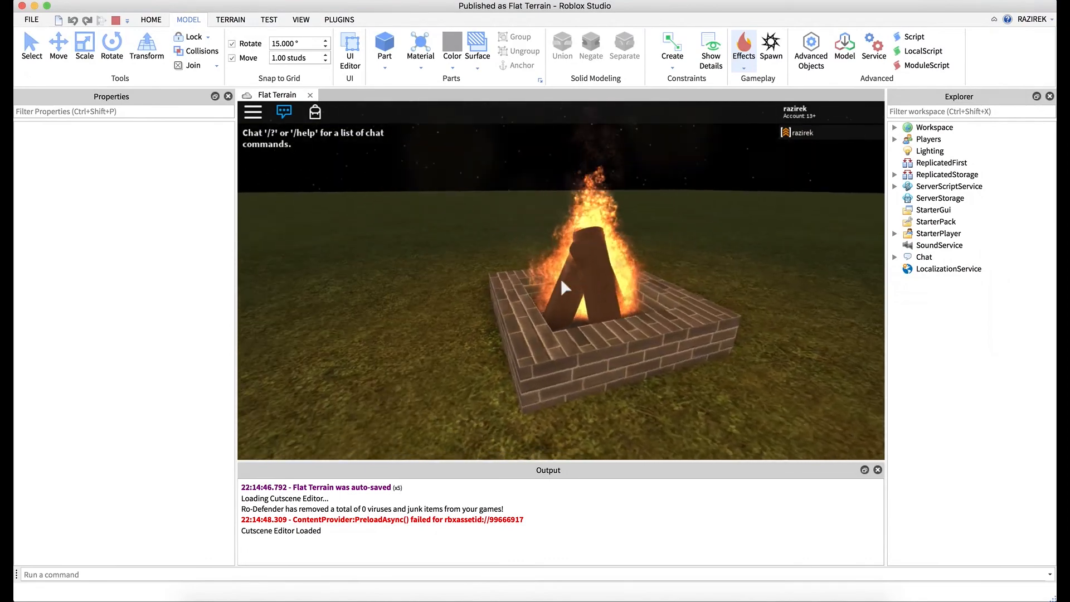
pyautogui.press('d')
# Step: Inspect the campfire's glow on the ground from a third-person view, and stop the playtest
pyautogui.scroll(-10, 562, 282)
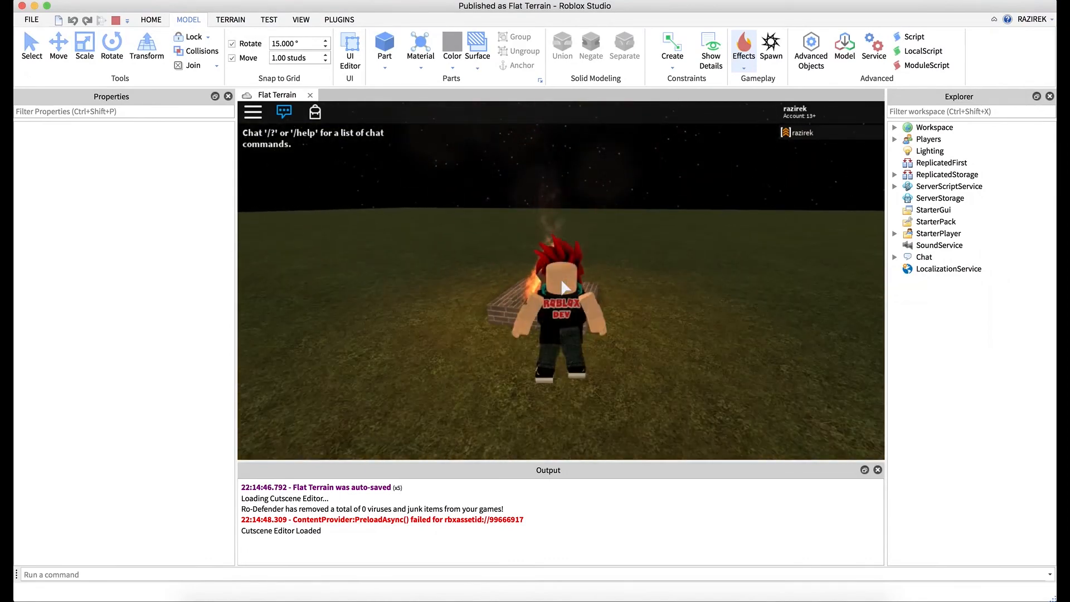
pyautogui.moveTo(580, 254); pyautogui.dragTo(579, 255, button='right')
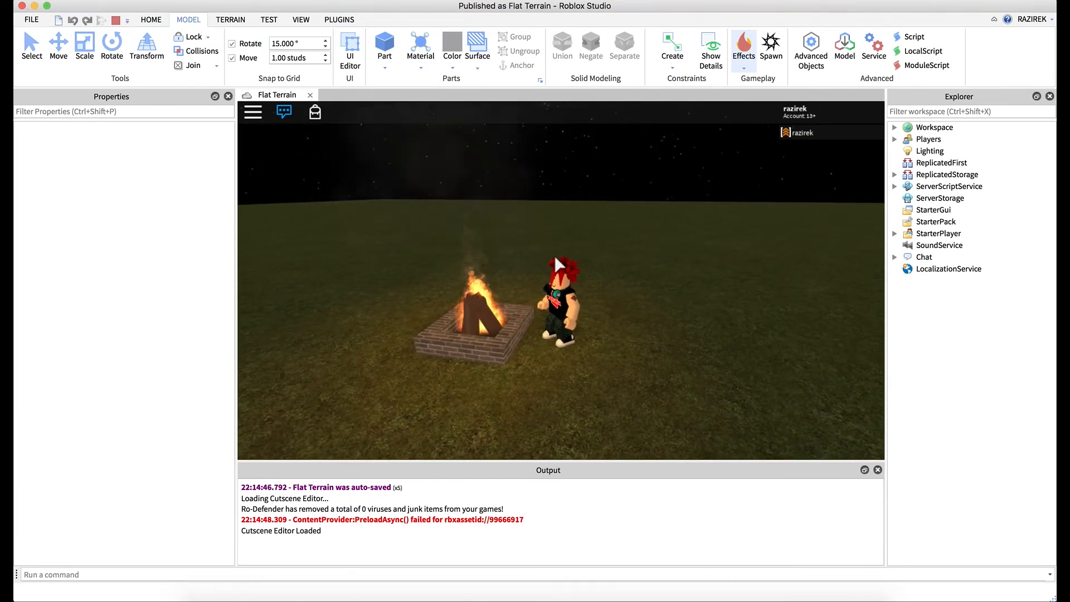
pyautogui.moveTo(510, 287); pyautogui.dragTo(510, 291, button='right')
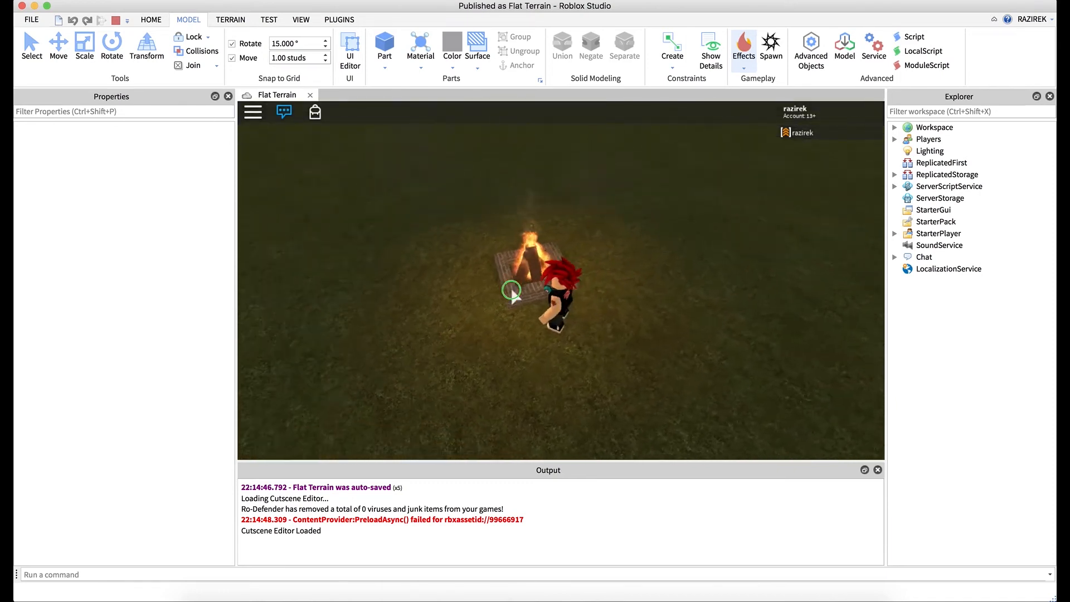
pyautogui.click(117, 23)
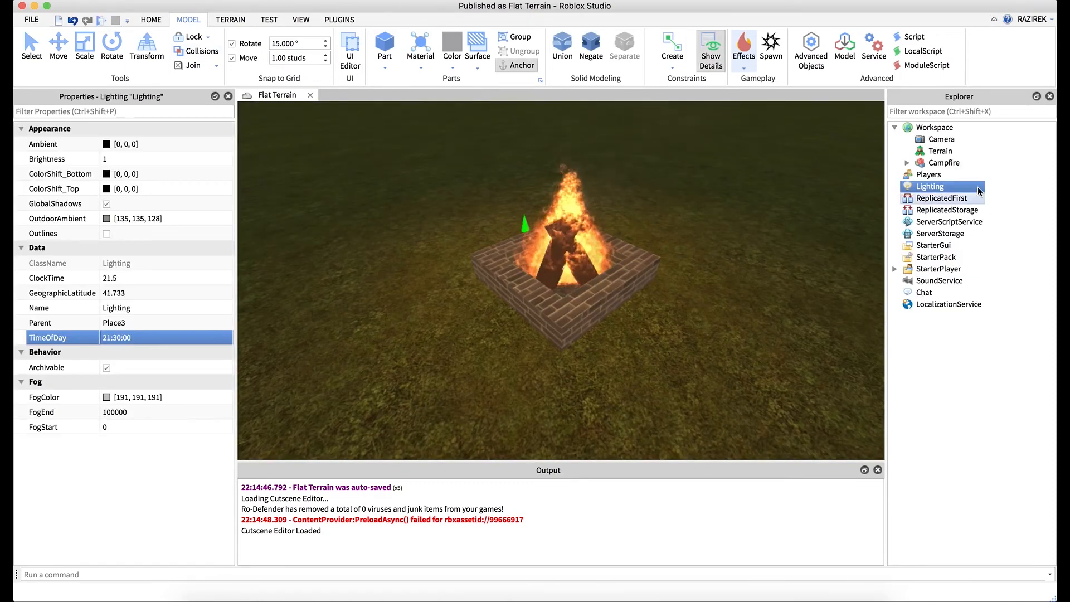
# Step: Set up saving the Campfire model to Roblox as a new model named Firepit
pyautogui.click(939, 164)
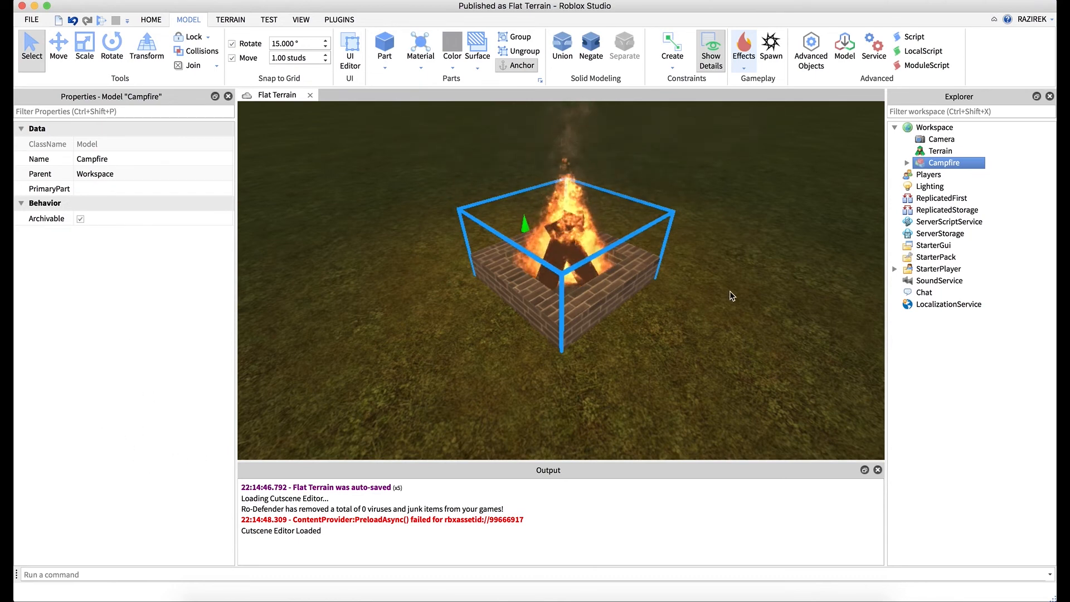
pyautogui.rightClick(945, 162)
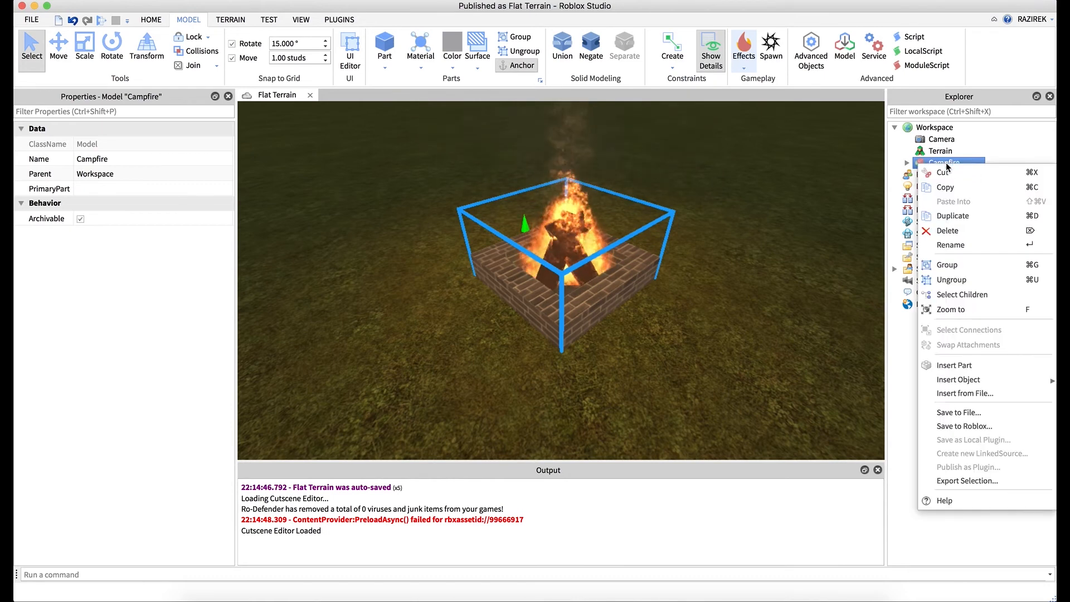
pyautogui.click(969, 427)
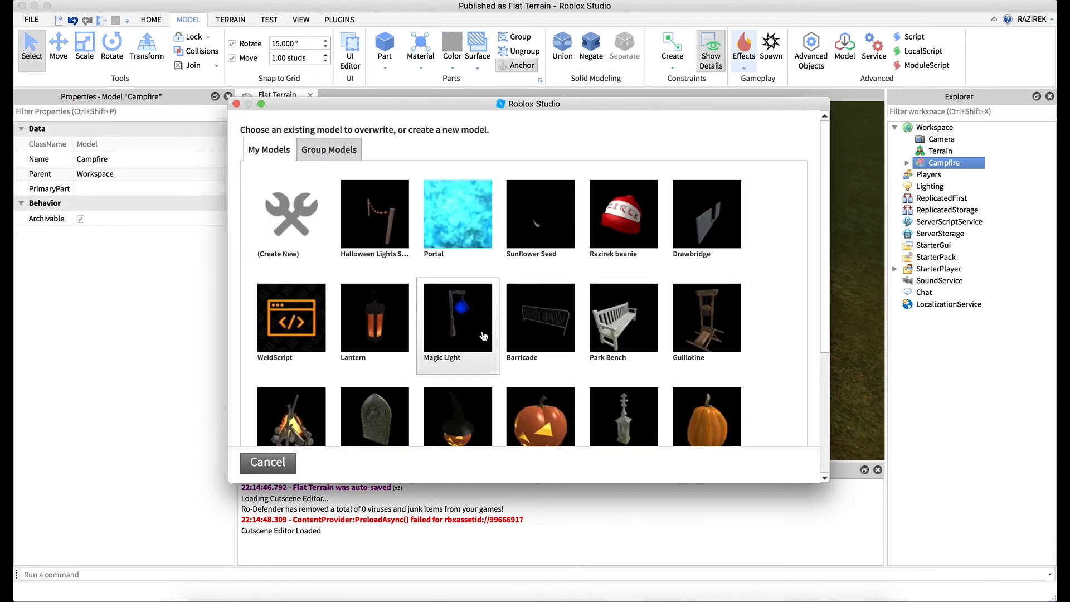
pyautogui.click(283, 228)
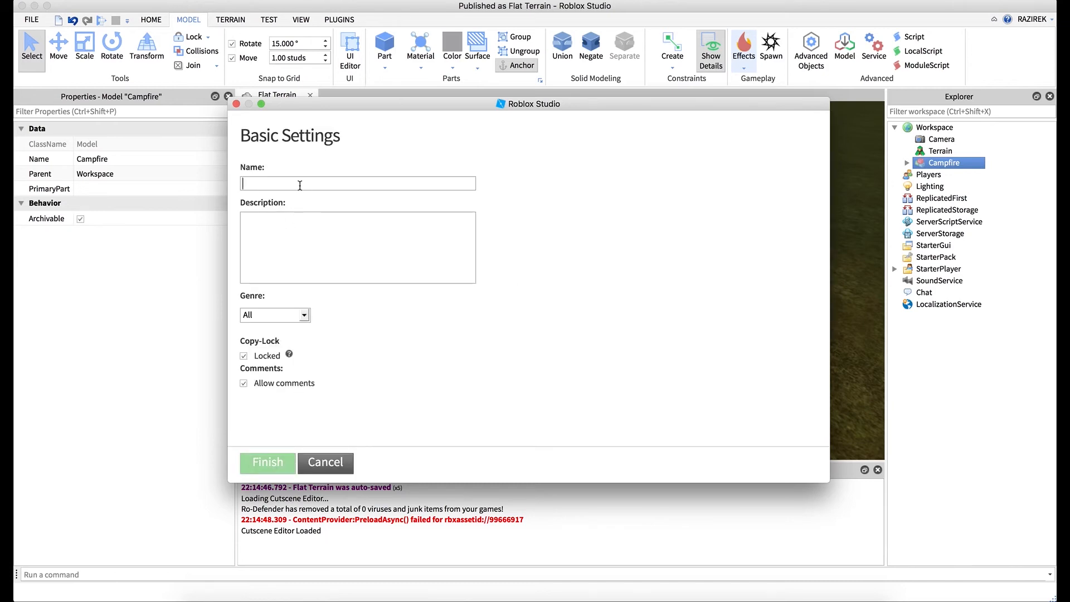
pyautogui.write('Firepit')
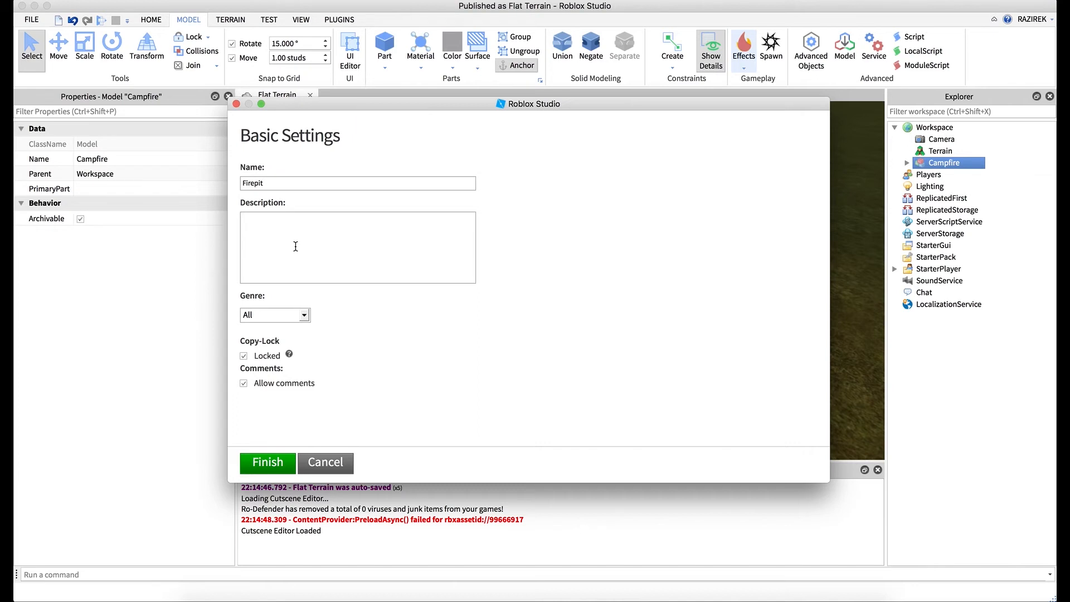
# Step: Check the genre choices, keep All, and upload the Firepit model
pyautogui.click(304, 315)
pyautogui.moveTo(307, 358)
pyautogui.mouseDown()
pyautogui.moveTo(306, 394)
pyautogui.moveTo(303, 341)
pyautogui.mouseUp()
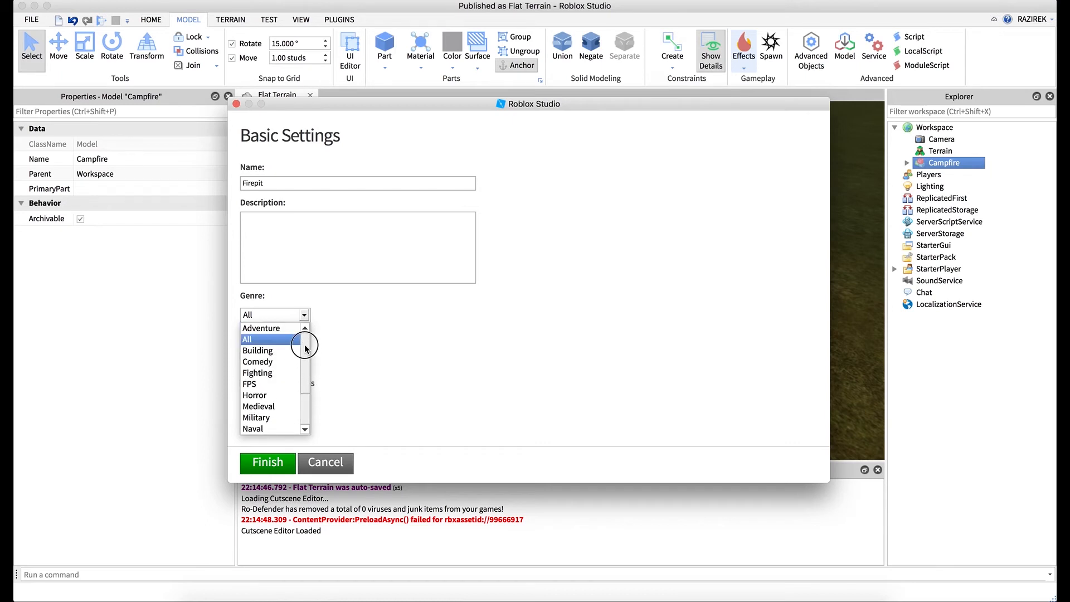
pyautogui.click(305, 313)
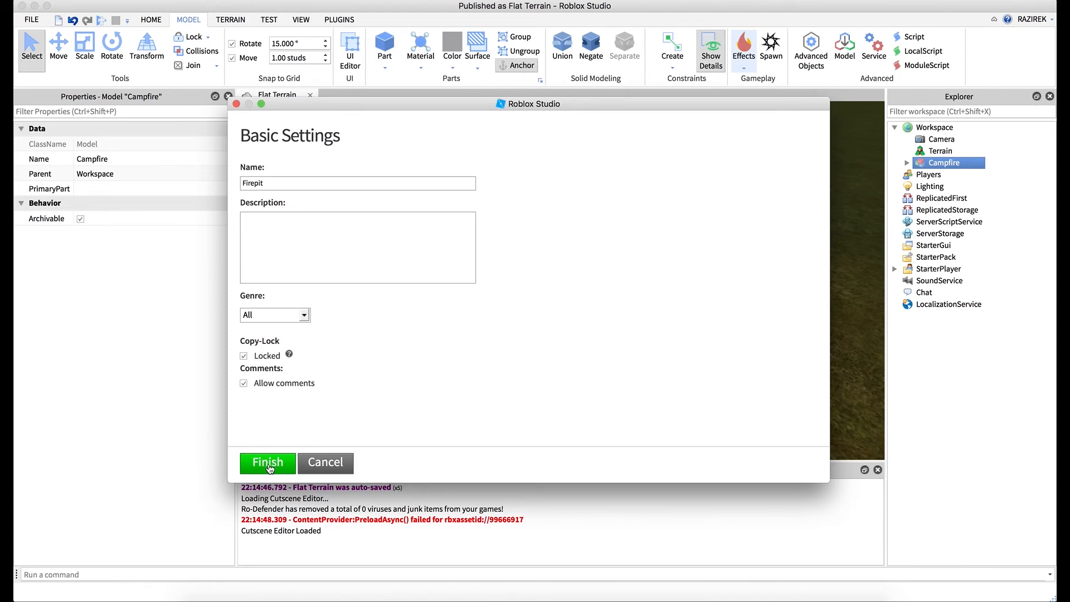
pyautogui.click(268, 463)
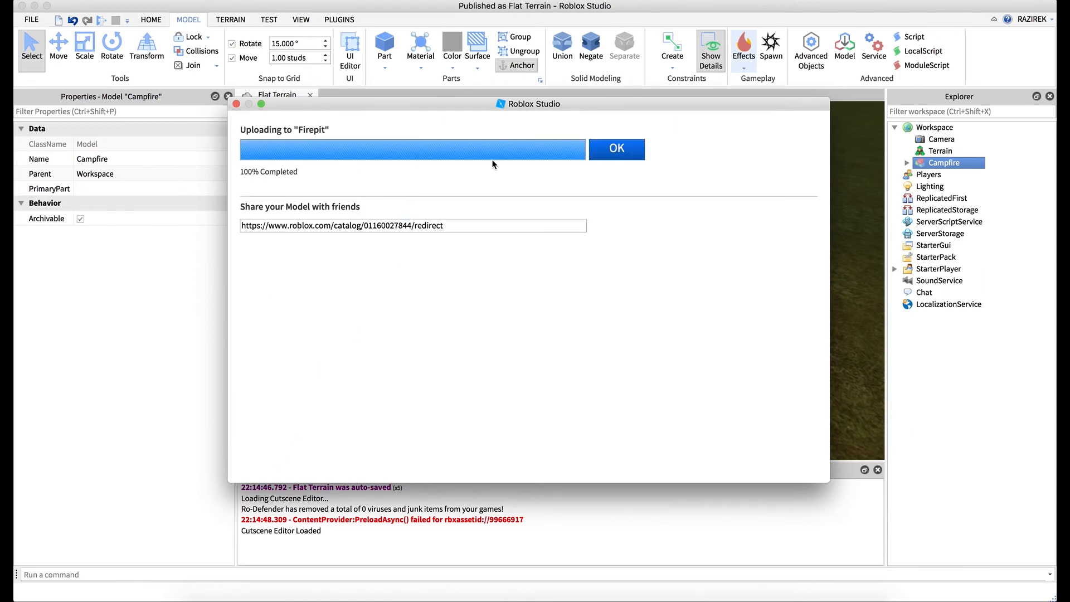
pyautogui.click(639, 157)
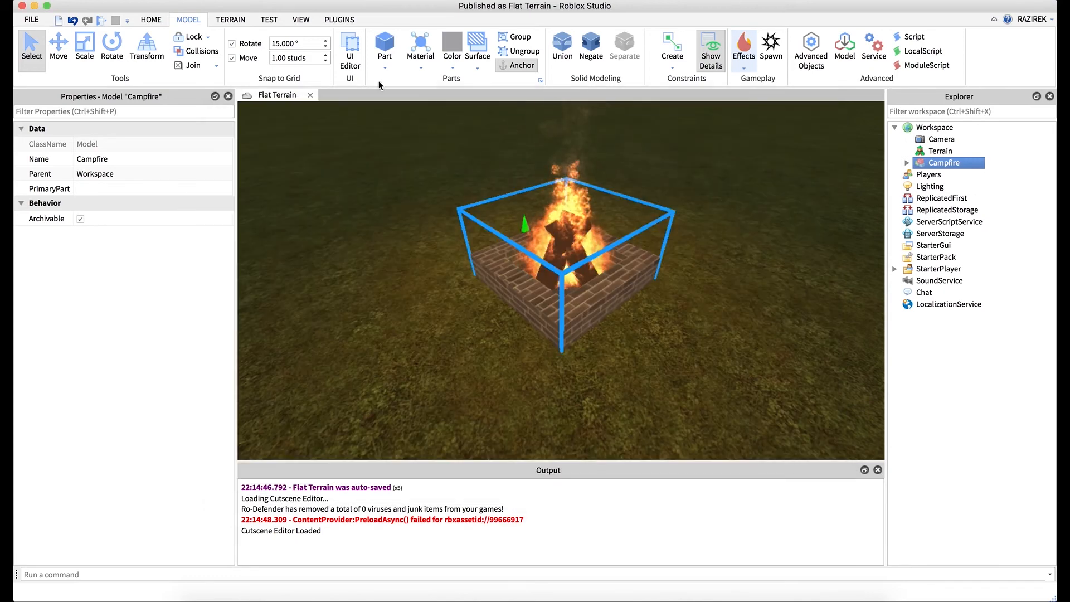
# Step: Show the Toolbox, enlarge it, and list My Models in it
pyautogui.click(301, 20)
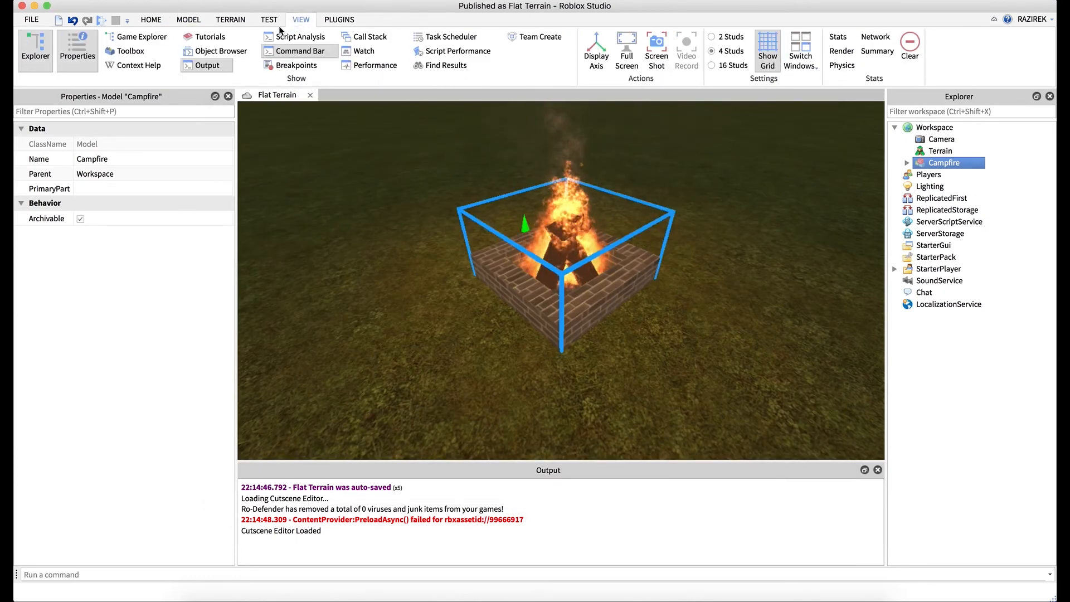
pyautogui.click(123, 51)
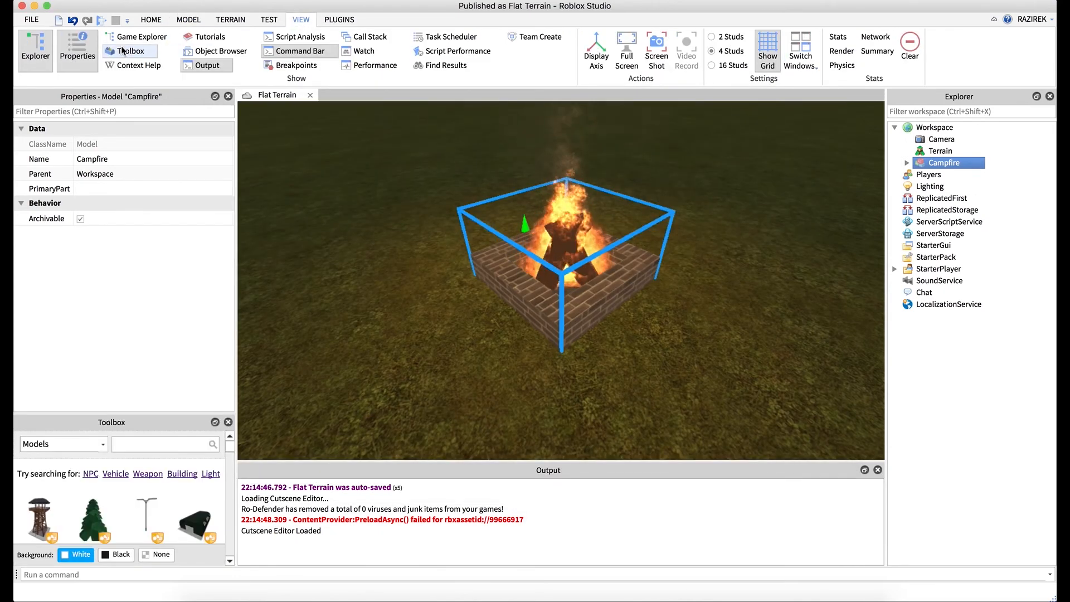
pyautogui.moveTo(125, 411); pyautogui.dragTo(125, 248)
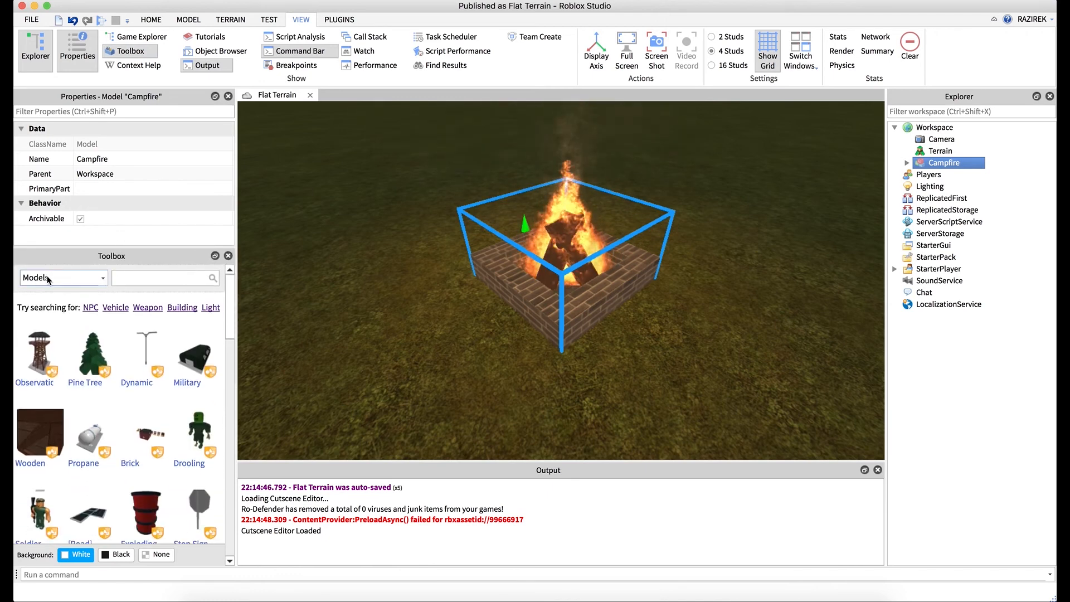
pyautogui.click(103, 279)
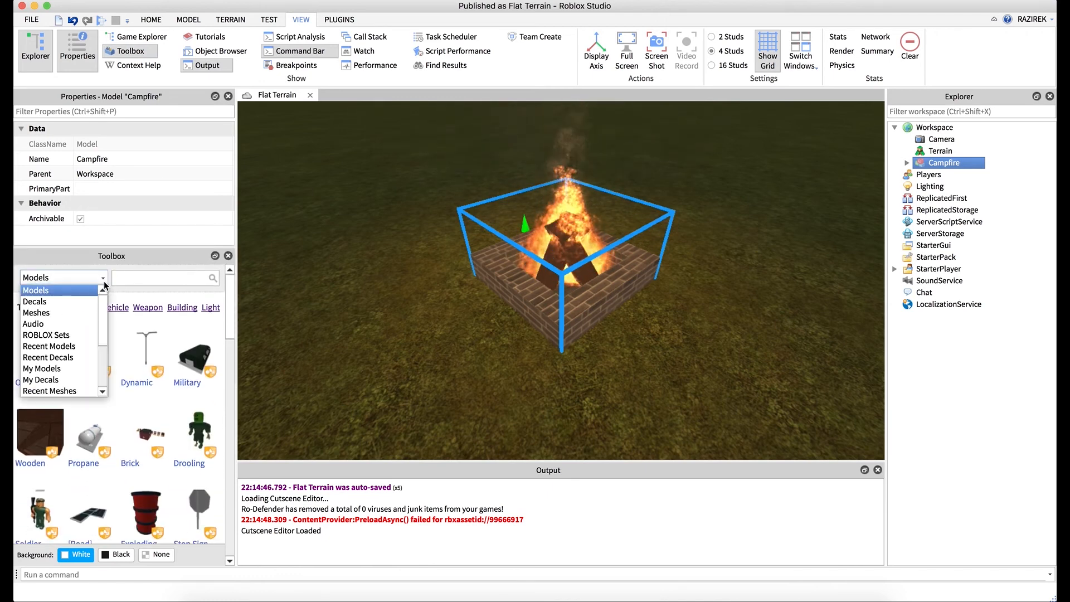
pyautogui.click(77, 368)
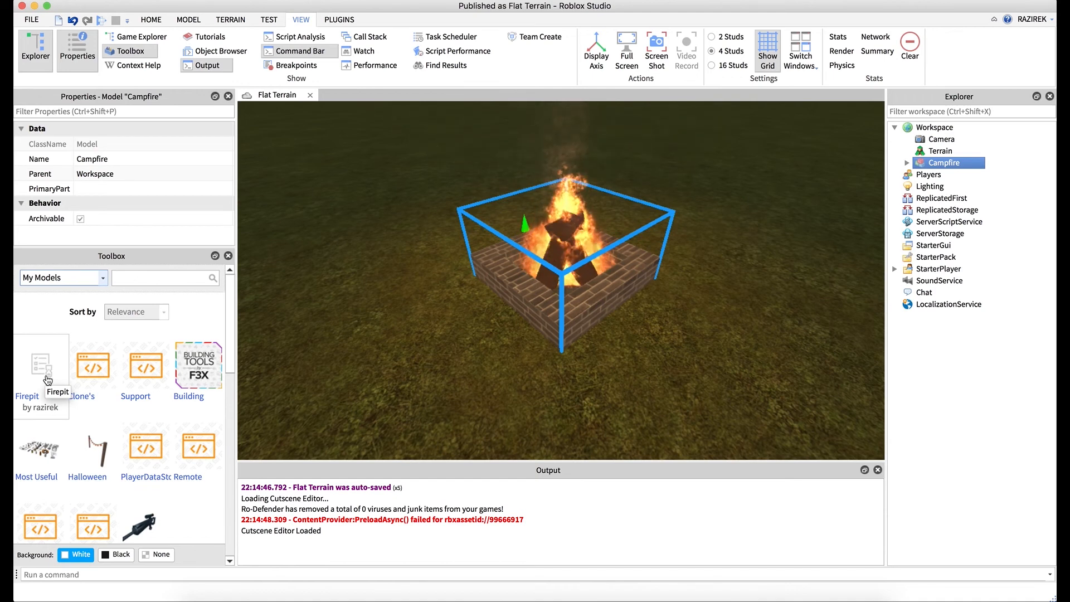
# Step: Insert a copy of the saved Firepit model on an empty stretch of the terrain
pyautogui.click(353, 247)
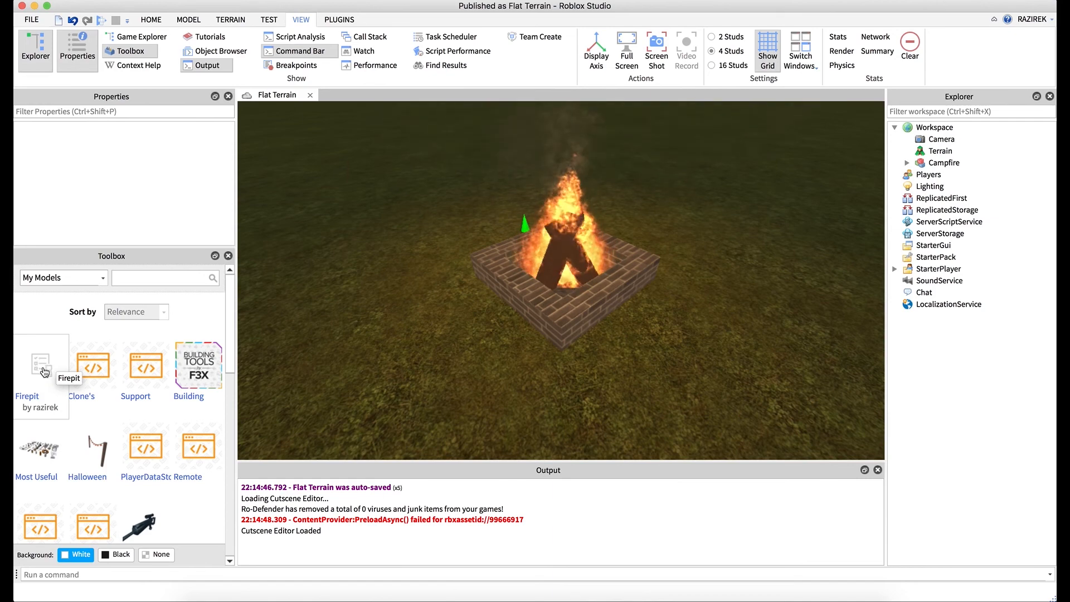
pyautogui.moveTo(404, 310); pyautogui.dragTo(405, 312, button='right')
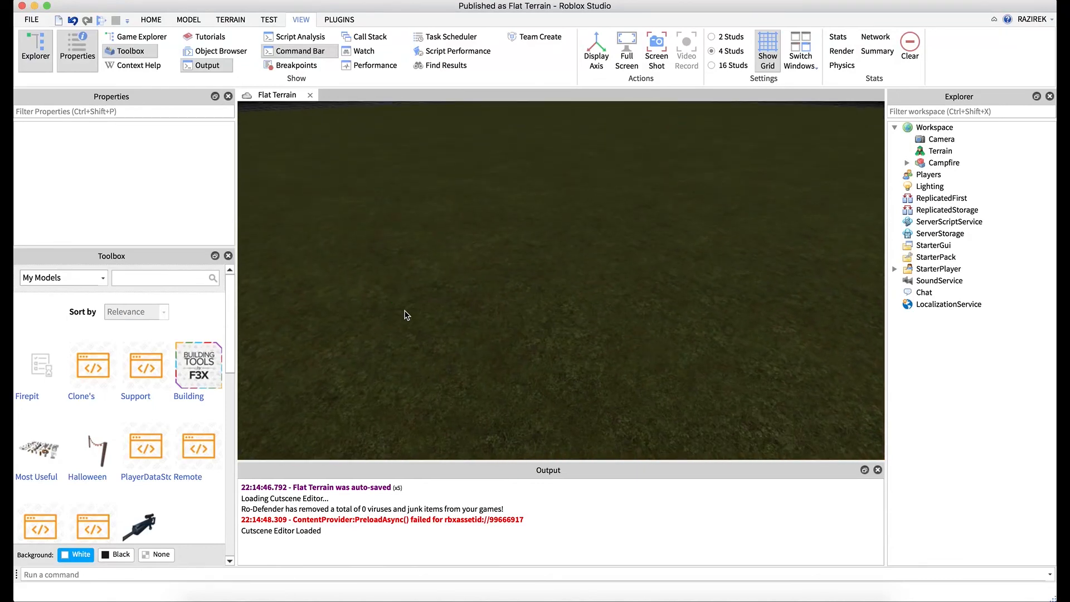
pyautogui.click(40, 367)
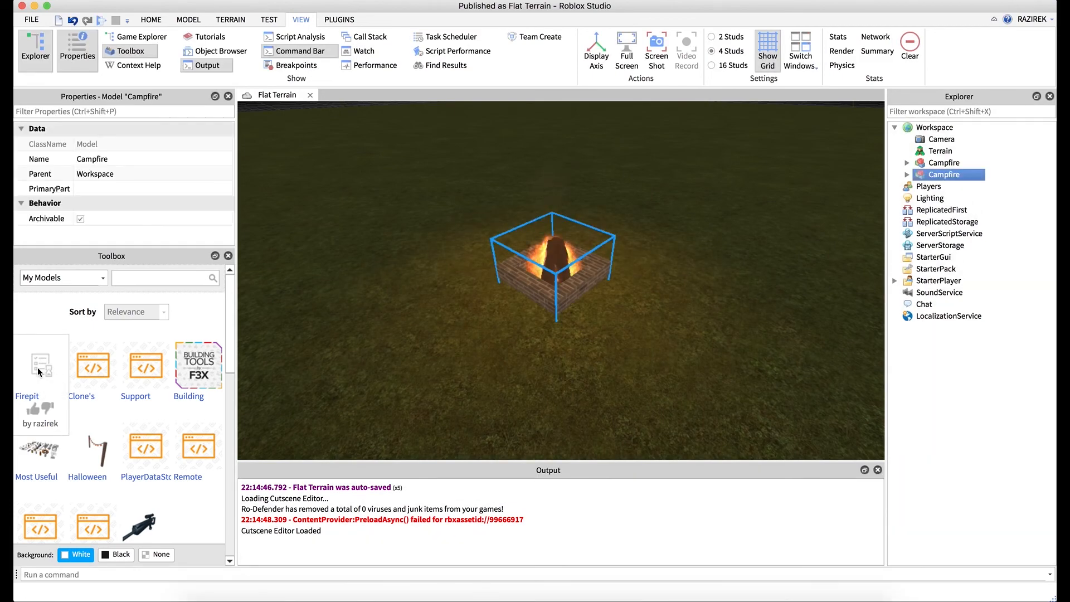
pyautogui.press('s')
pyautogui.moveTo(503, 332); pyautogui.dragTo(504, 332, button='right')
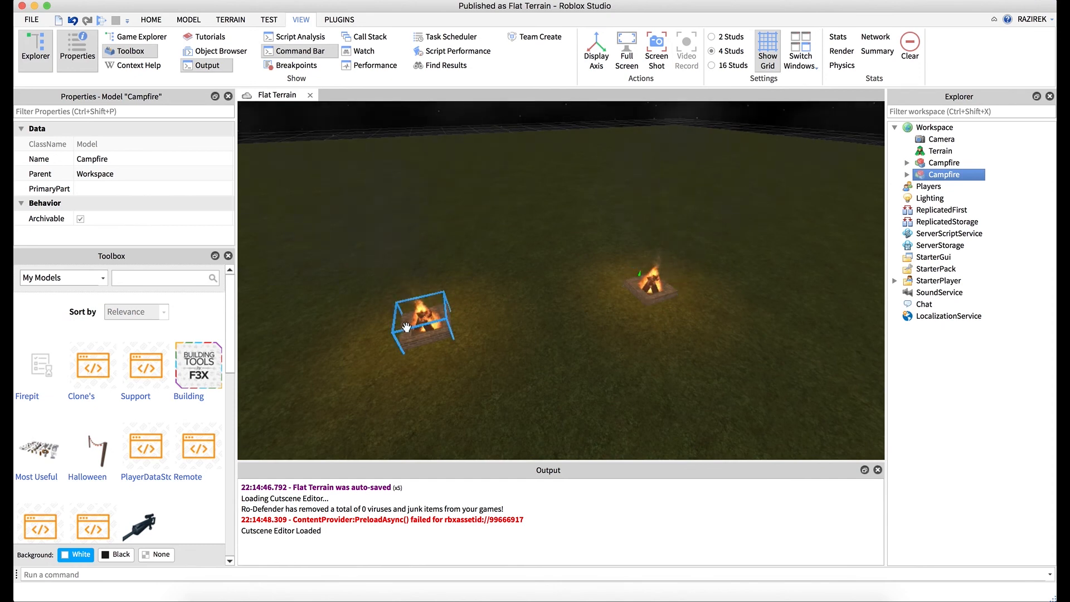
# Step: Insert another copy of the saved Firepit model near the existing campfires, deselect it, and view all the campfires together
pyautogui.click(537, 269)
pyautogui.click(42, 372)
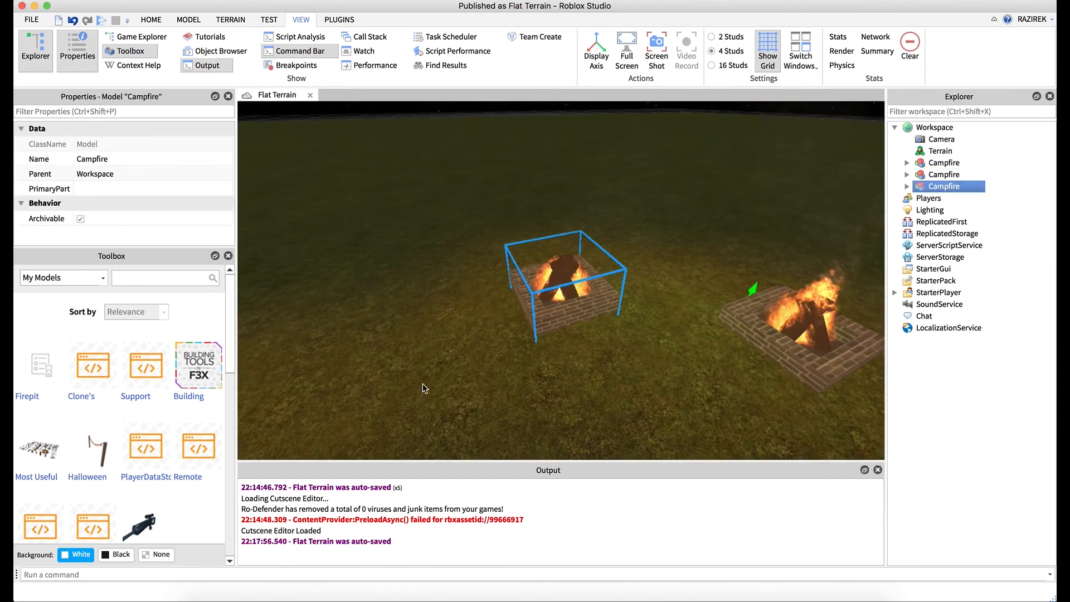
pyautogui.press('s')
pyautogui.moveTo(461, 377); pyautogui.dragTo(460, 377, button='right')
pyautogui.click(461, 377)
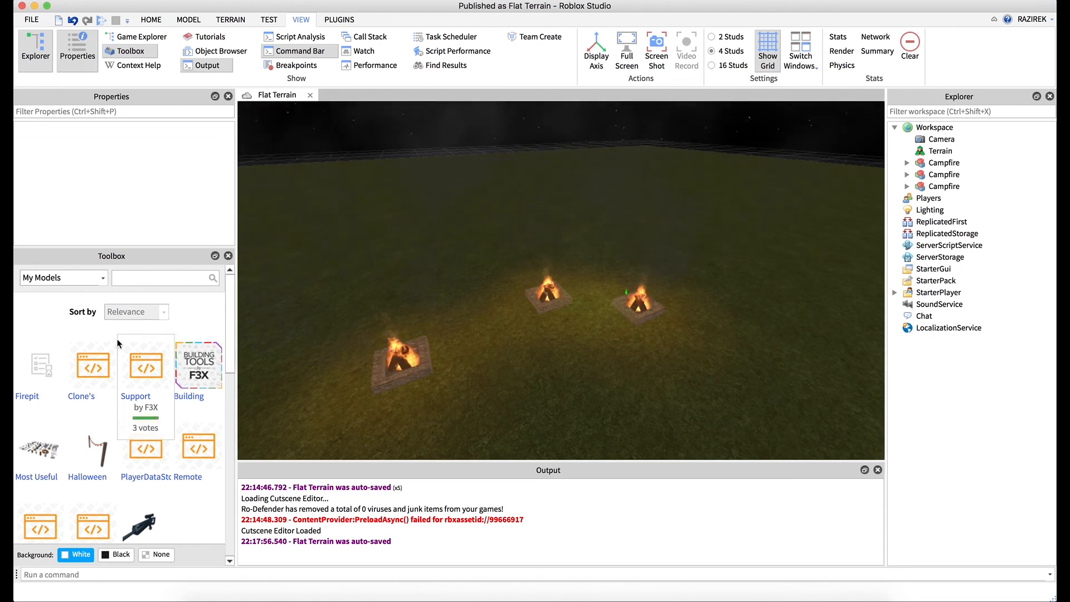
pyautogui.moveTo(42, 374)
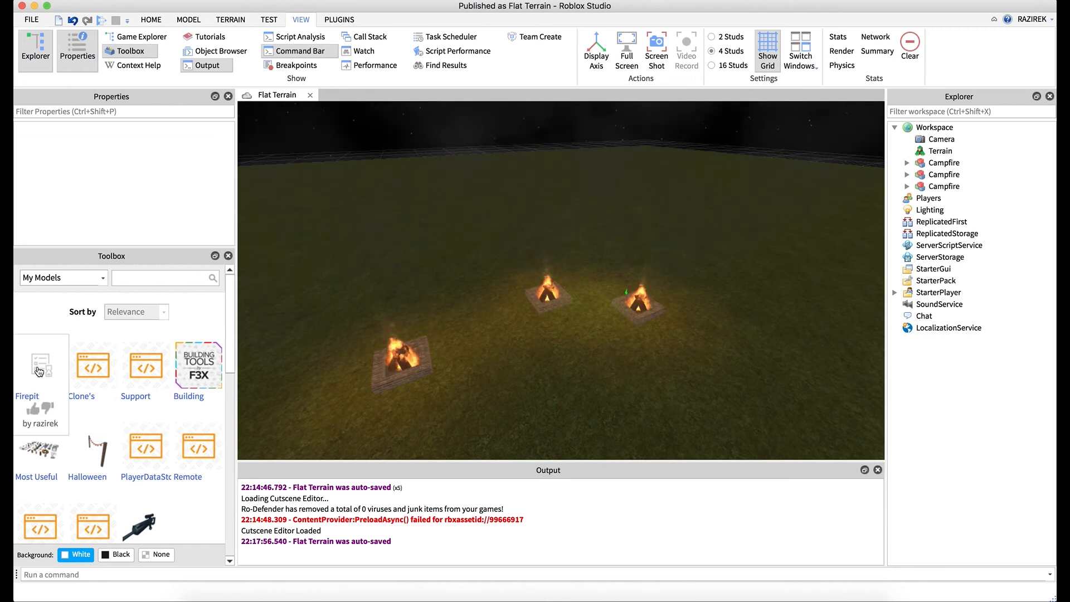